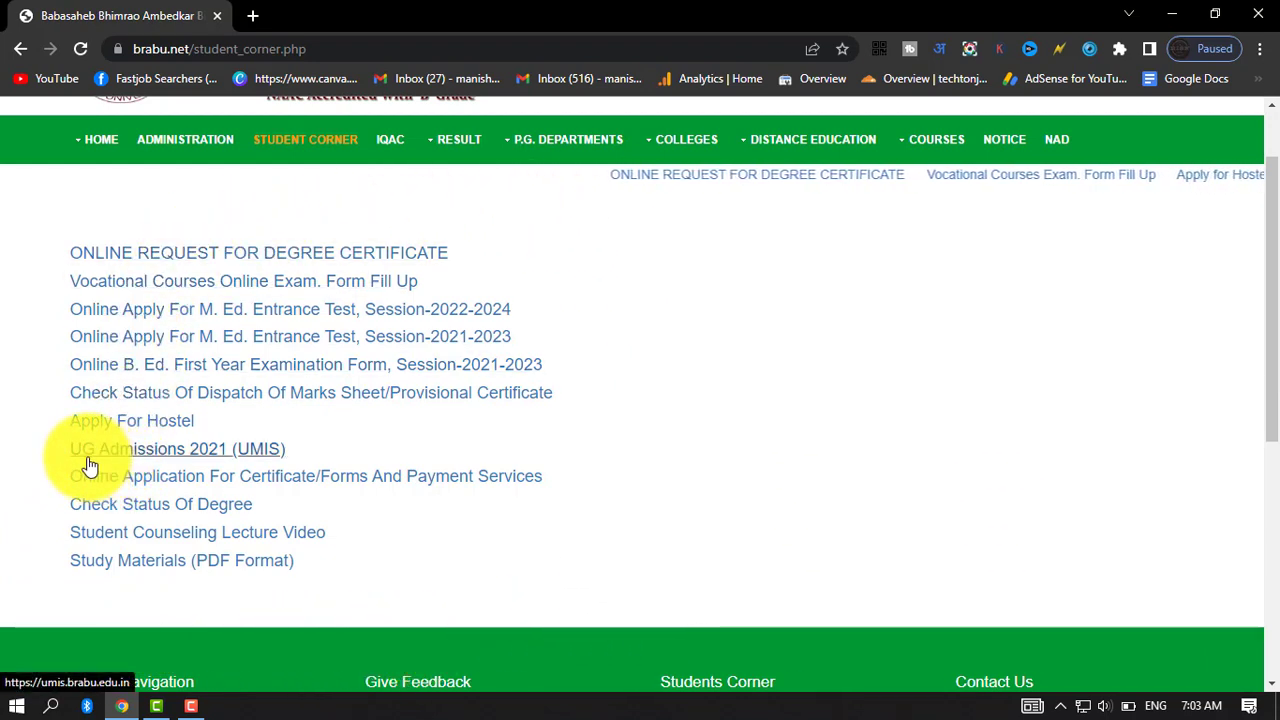
# Open the UG Admissions 2021 (UMIS) portal, start an online application and review the PG and UG courses open for admission.
pyautogui.click(195, 456)
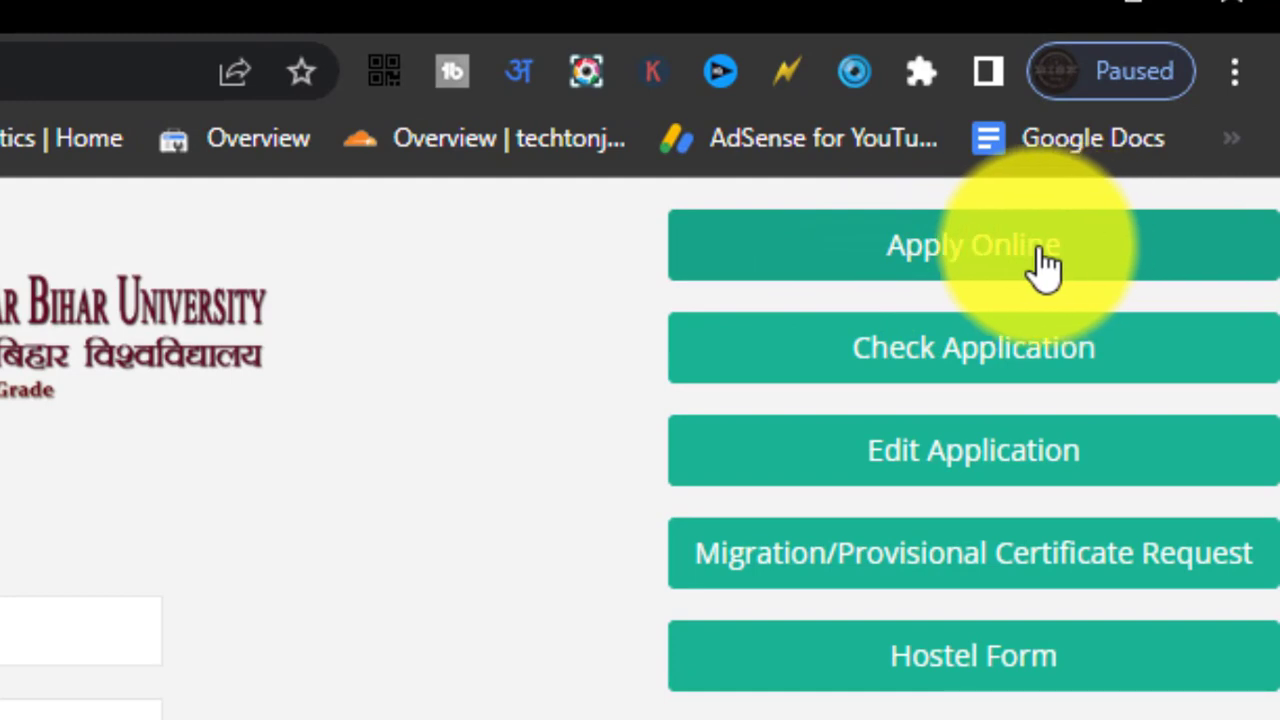
pyautogui.click(1037, 255)
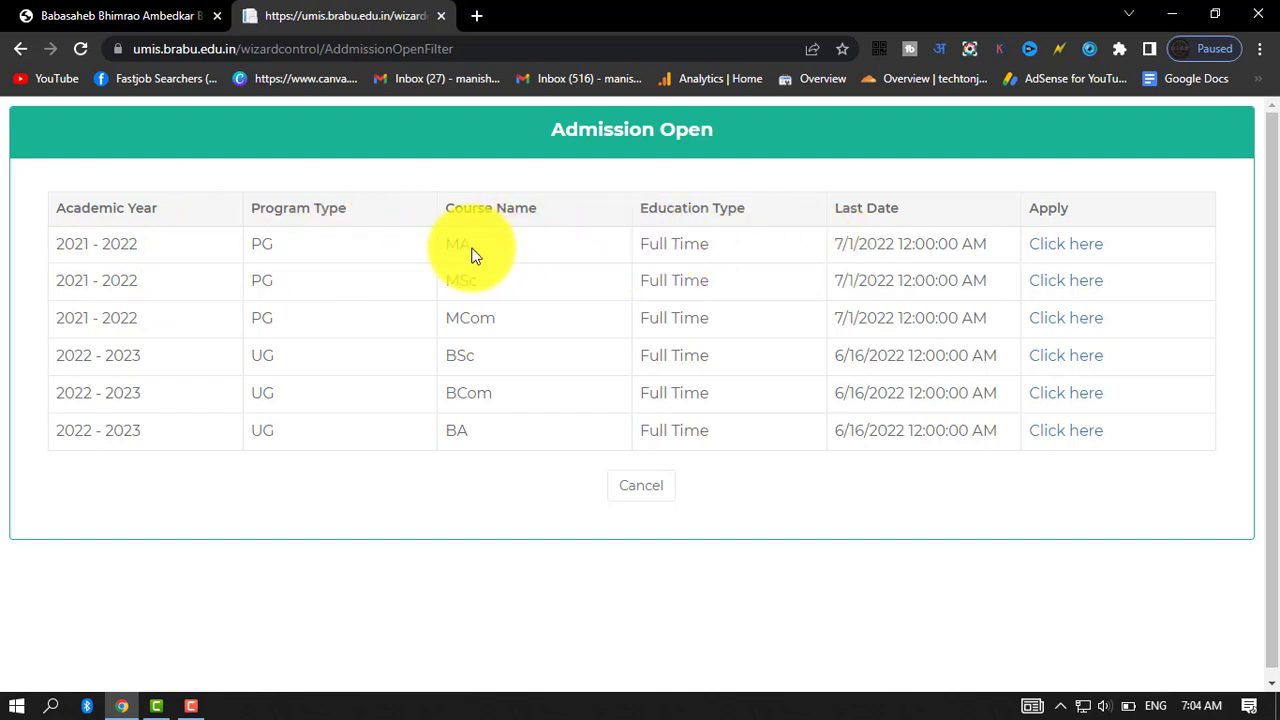
pyautogui.moveTo(448, 244); pyautogui.dragTo(495, 322)
pyautogui.click(498, 503)
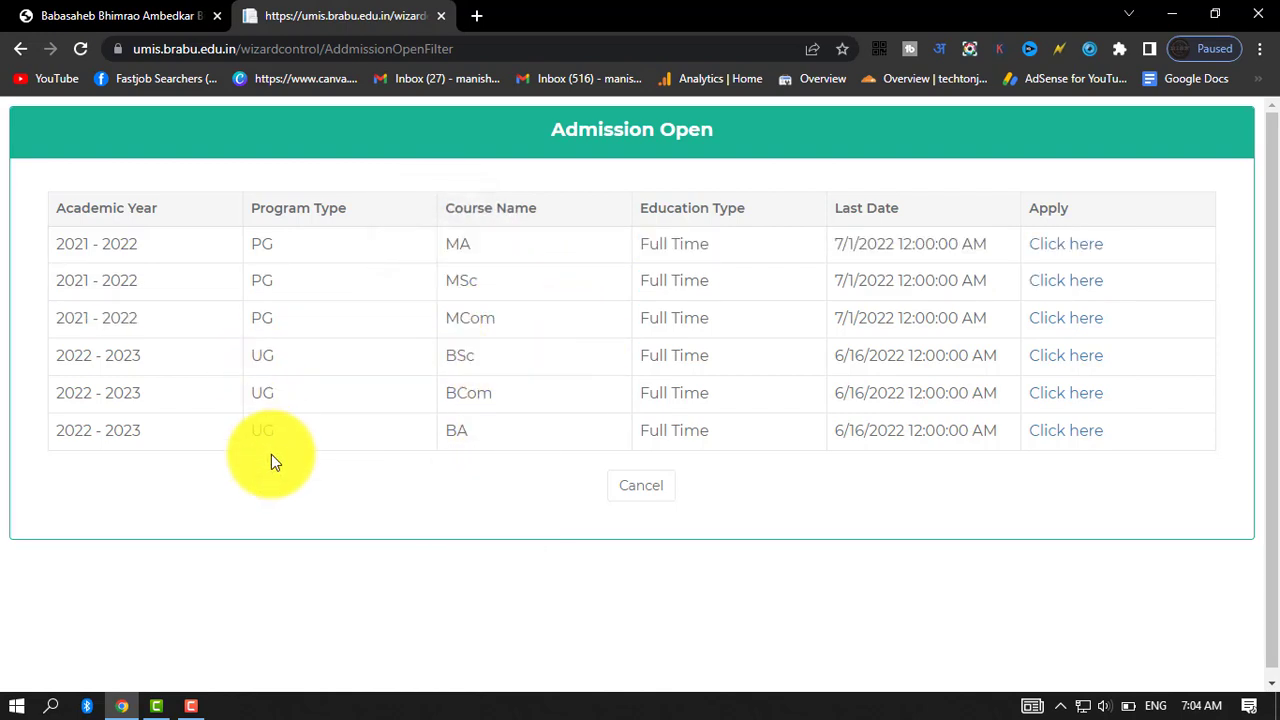
pyautogui.moveTo(279, 332); pyautogui.dragTo(264, 254)
pyautogui.click(312, 530)
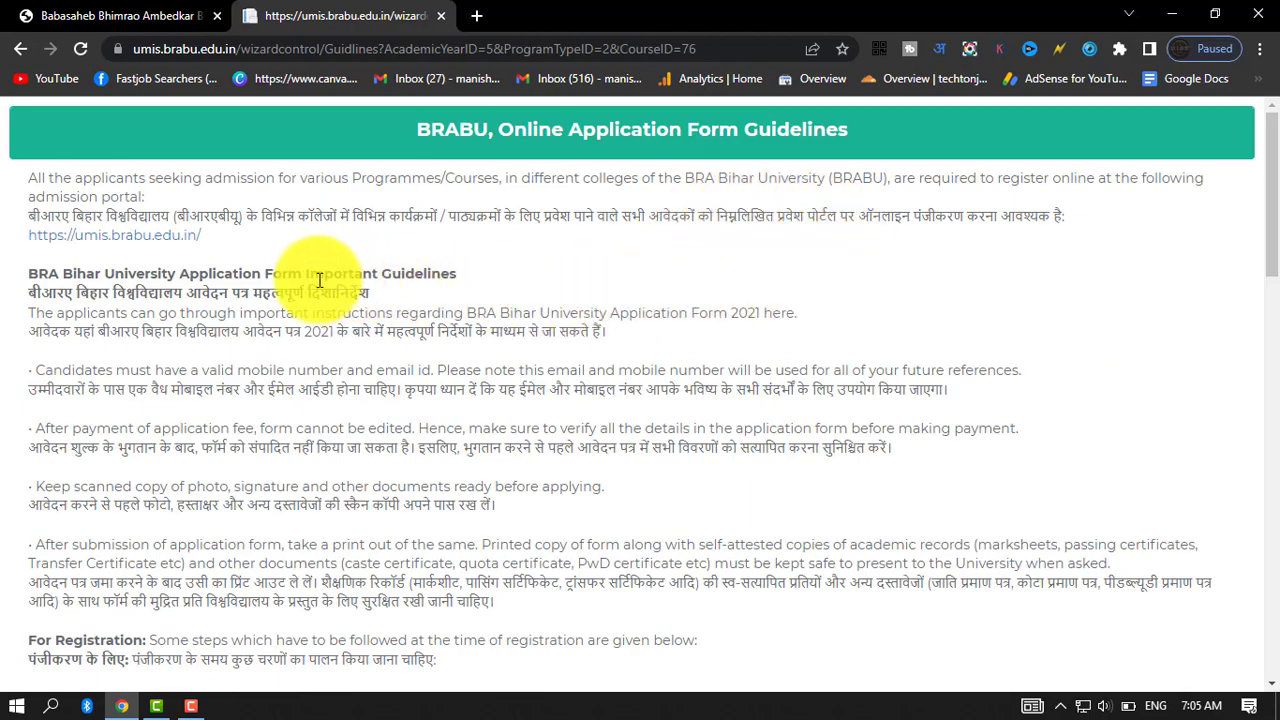
# Read and accept the application form guidelines, then open the registration form for an unregistered candidate.
pyautogui.scroll(-2, 470, 315)
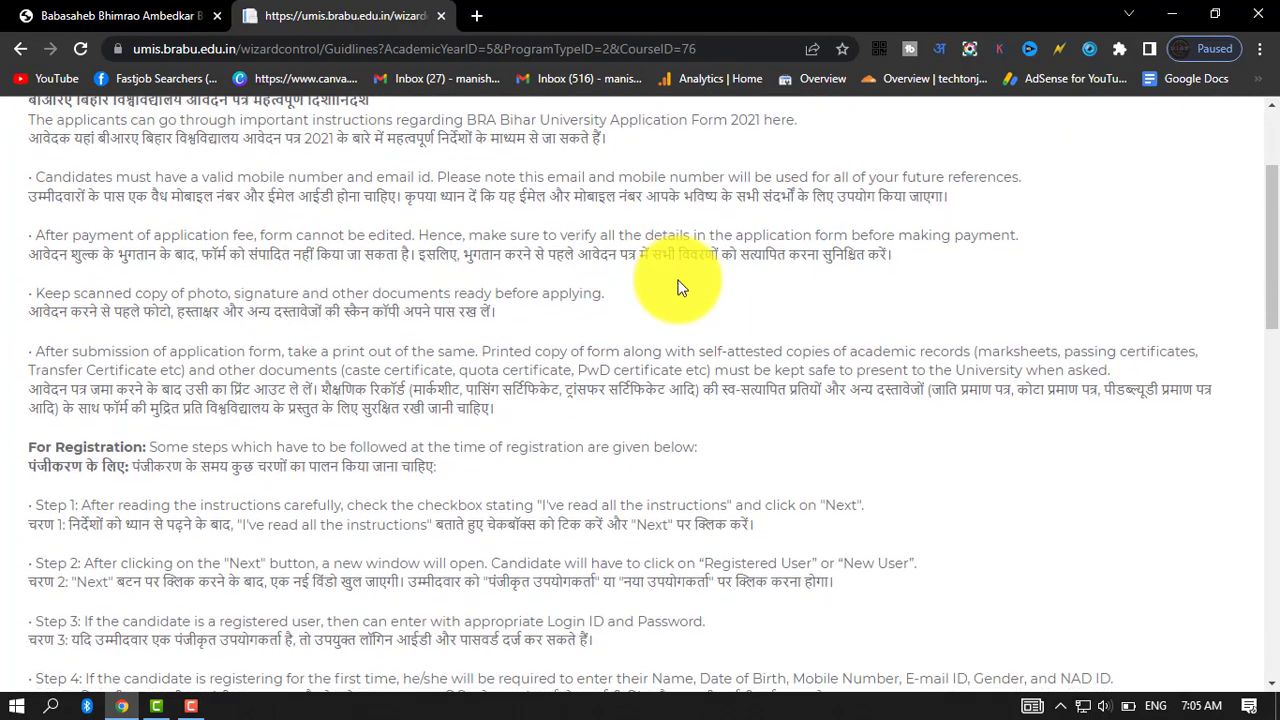
pyautogui.scroll(-6, 554, 324)
pyautogui.scroll(-7, 474, 323)
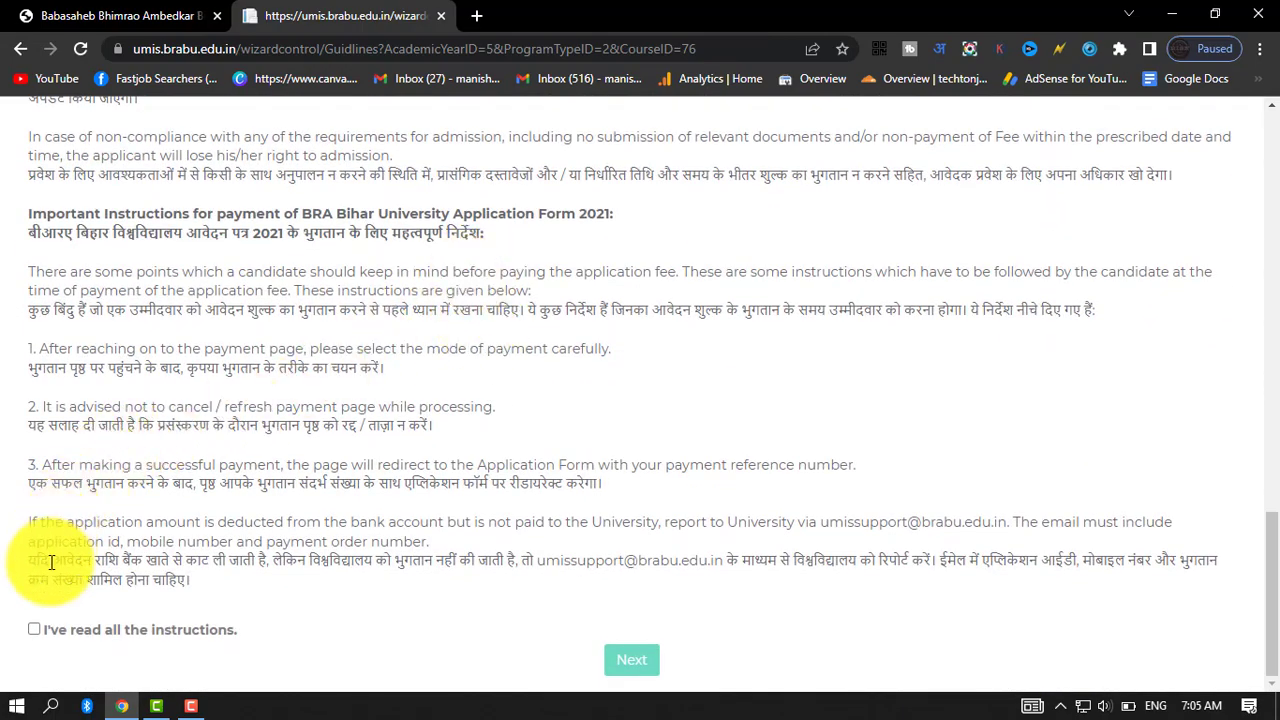
pyautogui.click(35, 629)
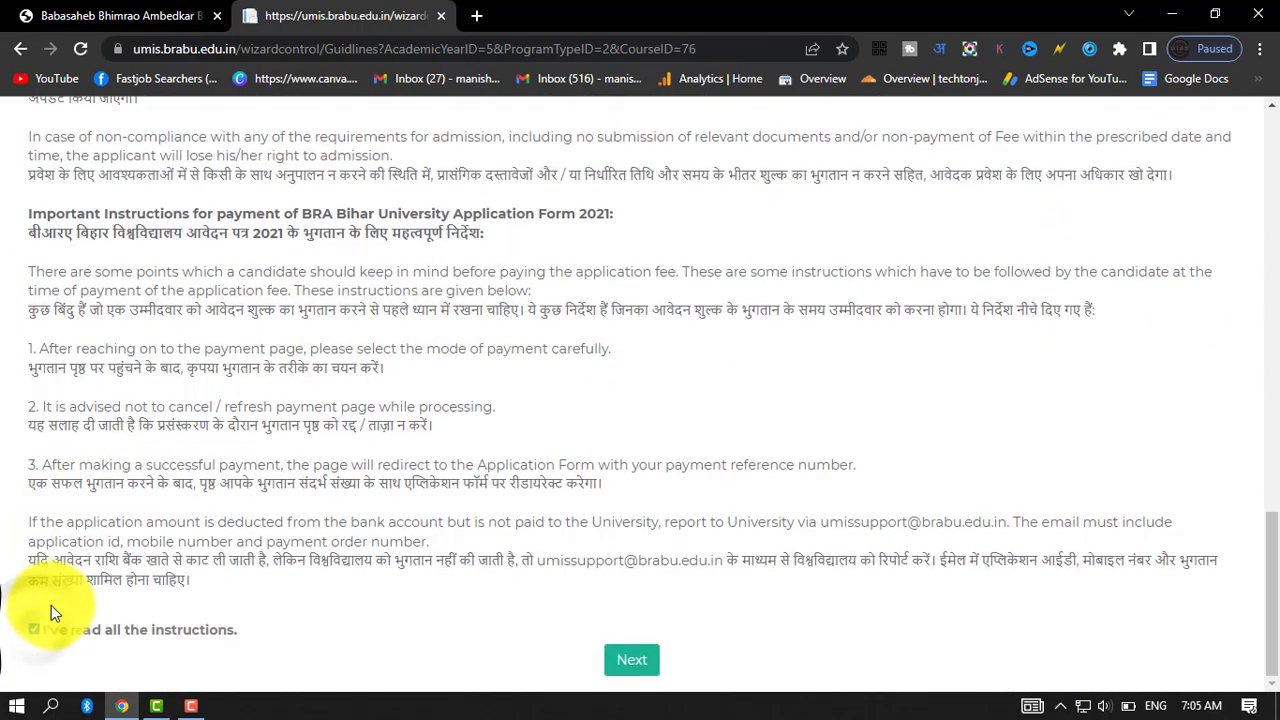
pyautogui.click(620, 661)
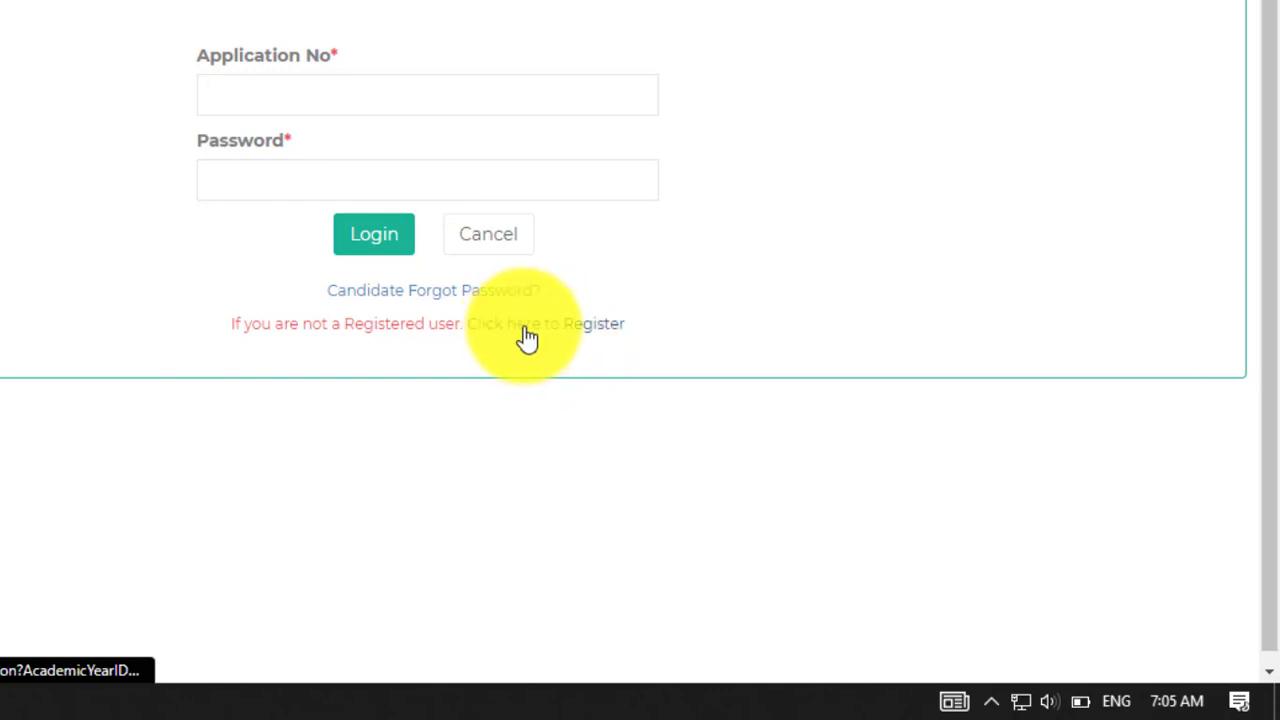
pyautogui.click(563, 333)
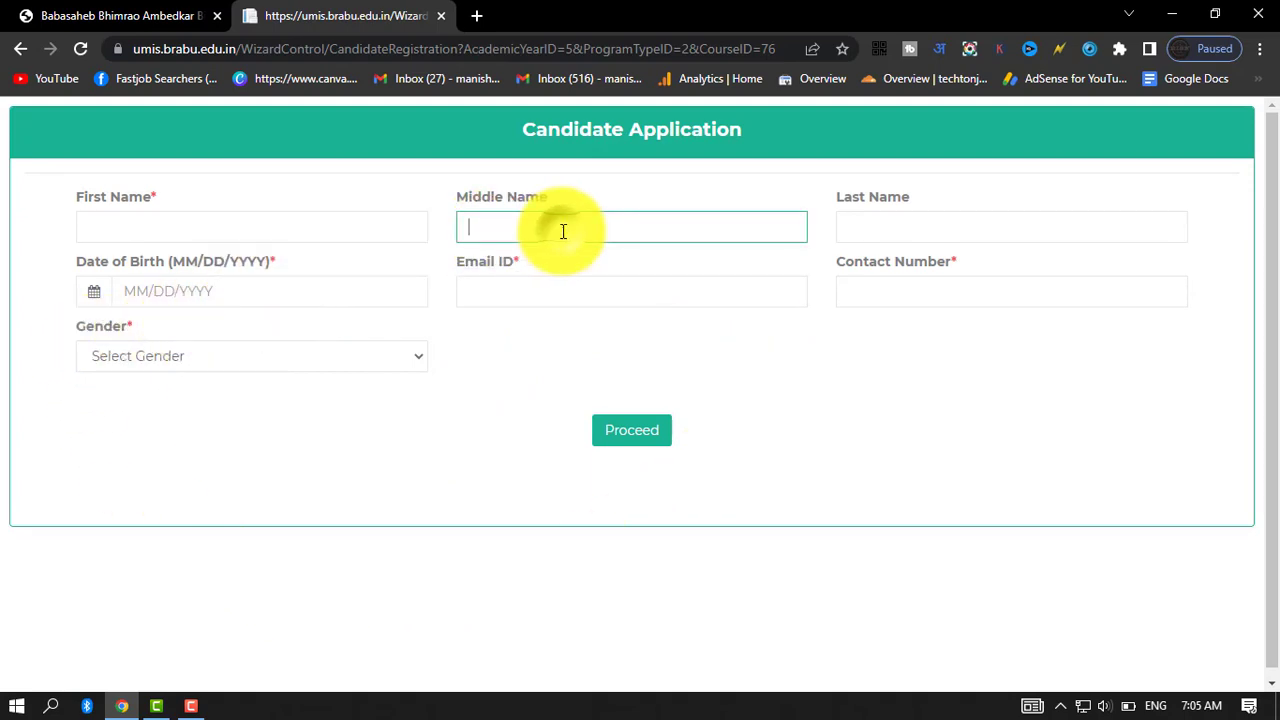
# Fill in the candidate's name, date of birth, email and contact number, set the gender to Male, and submit the registration.
pyautogui.click(884, 236)
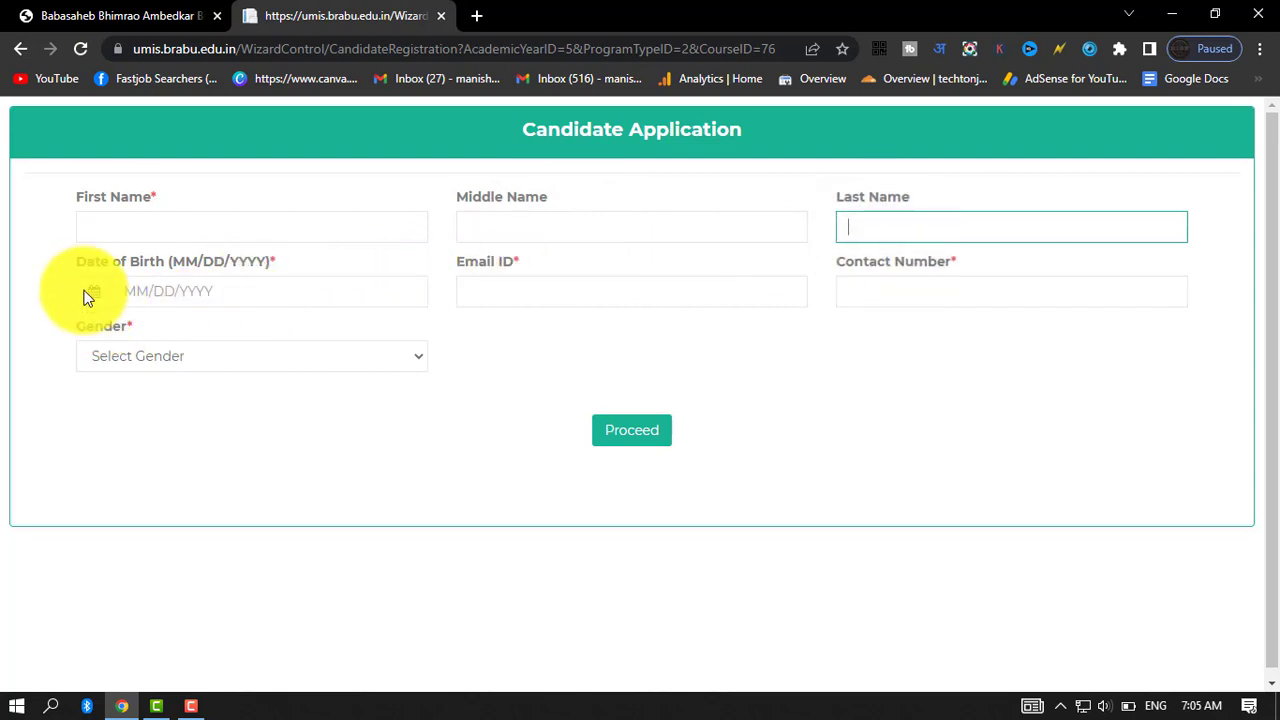
pyautogui.click(125, 290)
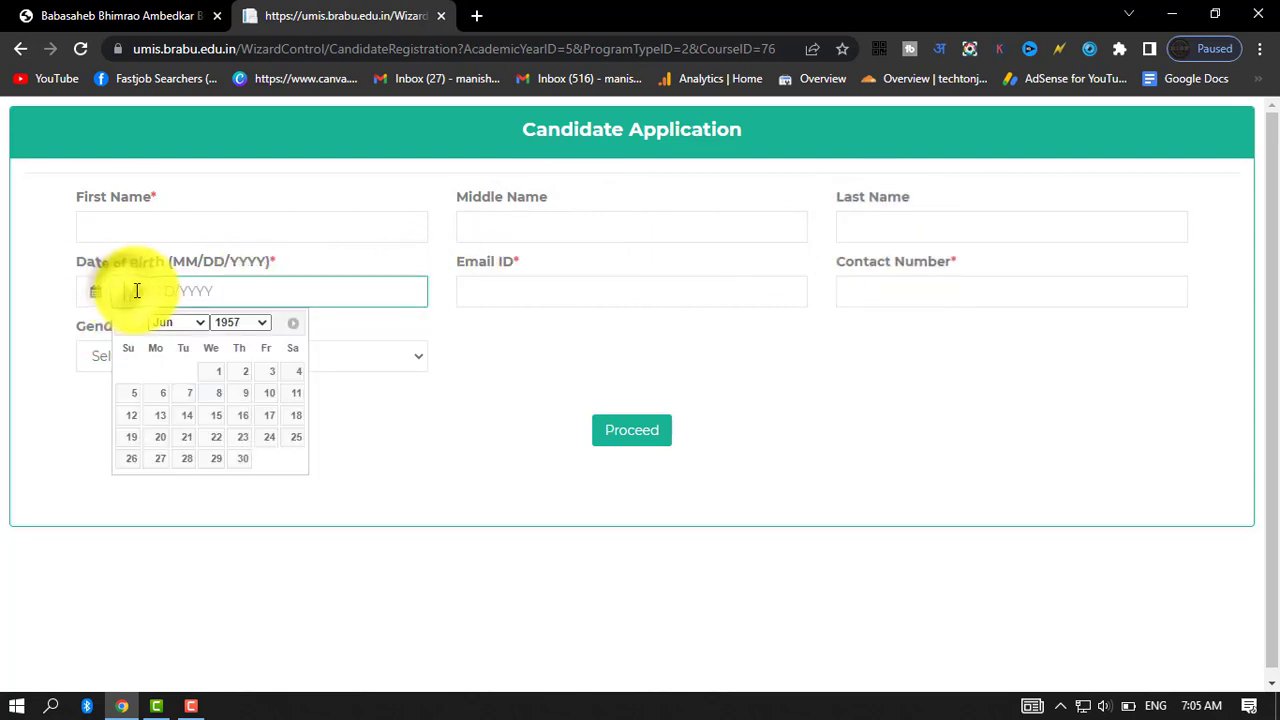
pyautogui.click(588, 362)
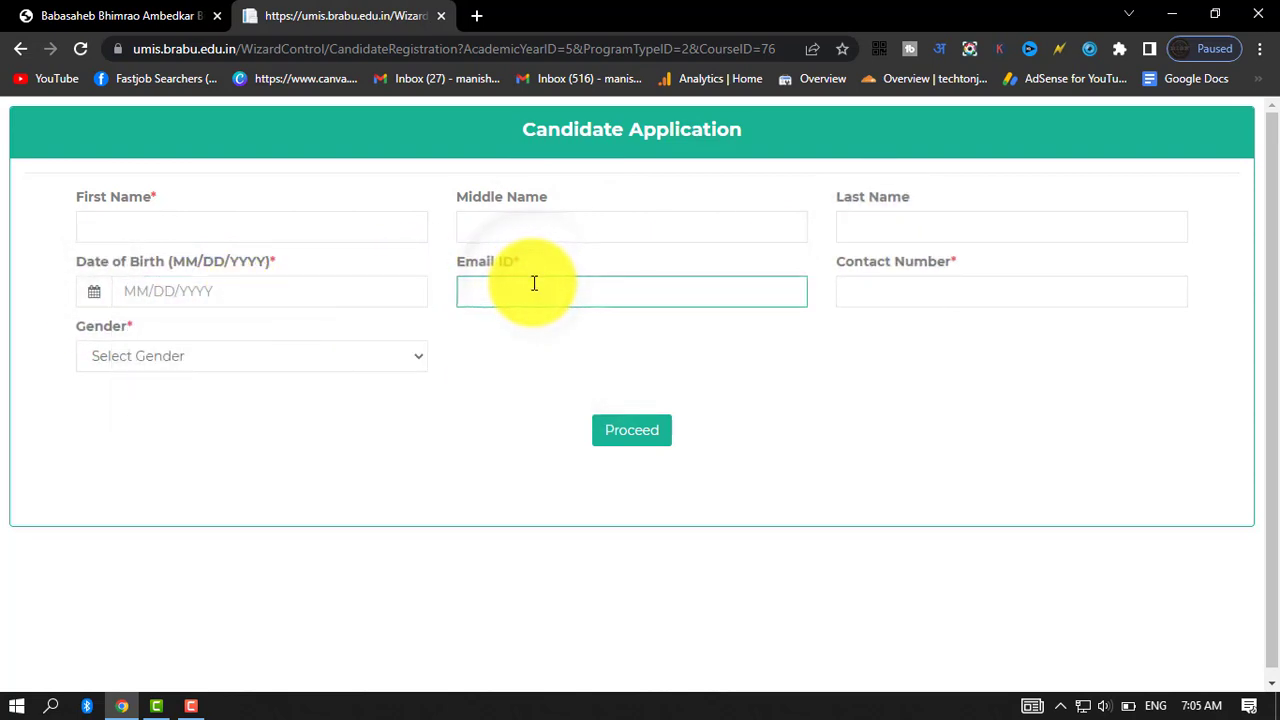
pyautogui.click(982, 287)
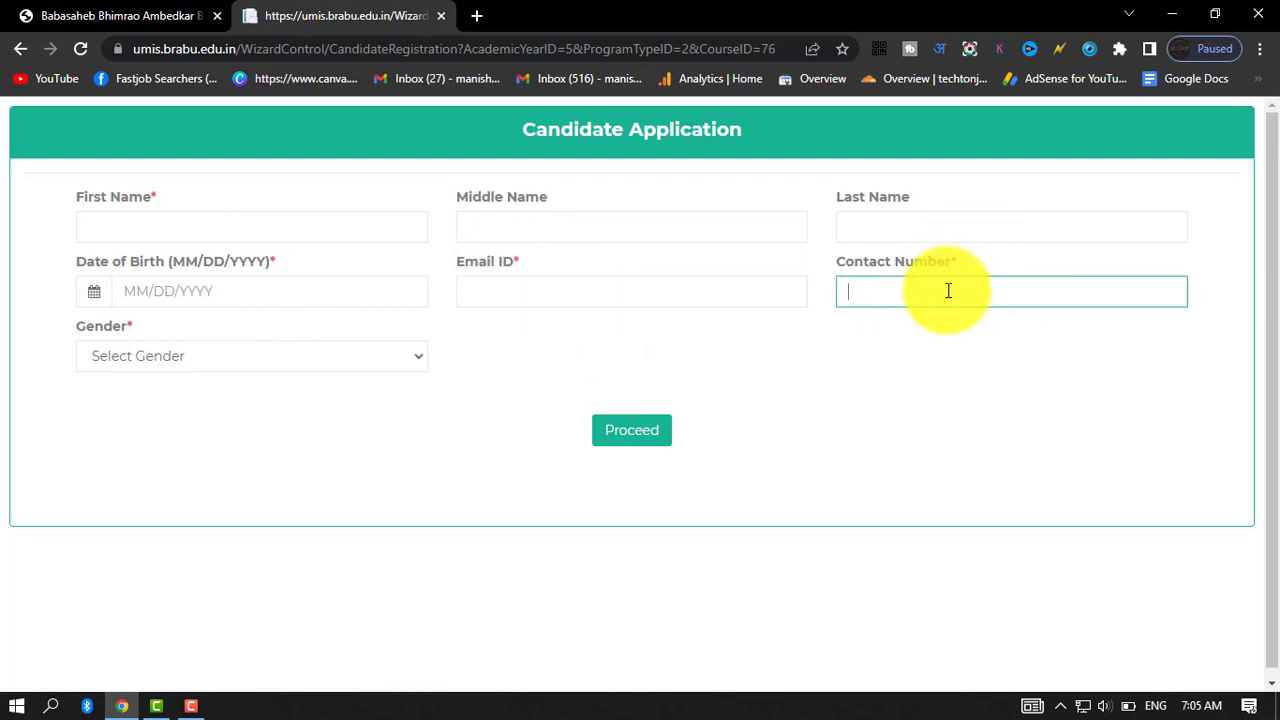
pyautogui.click(210, 364)
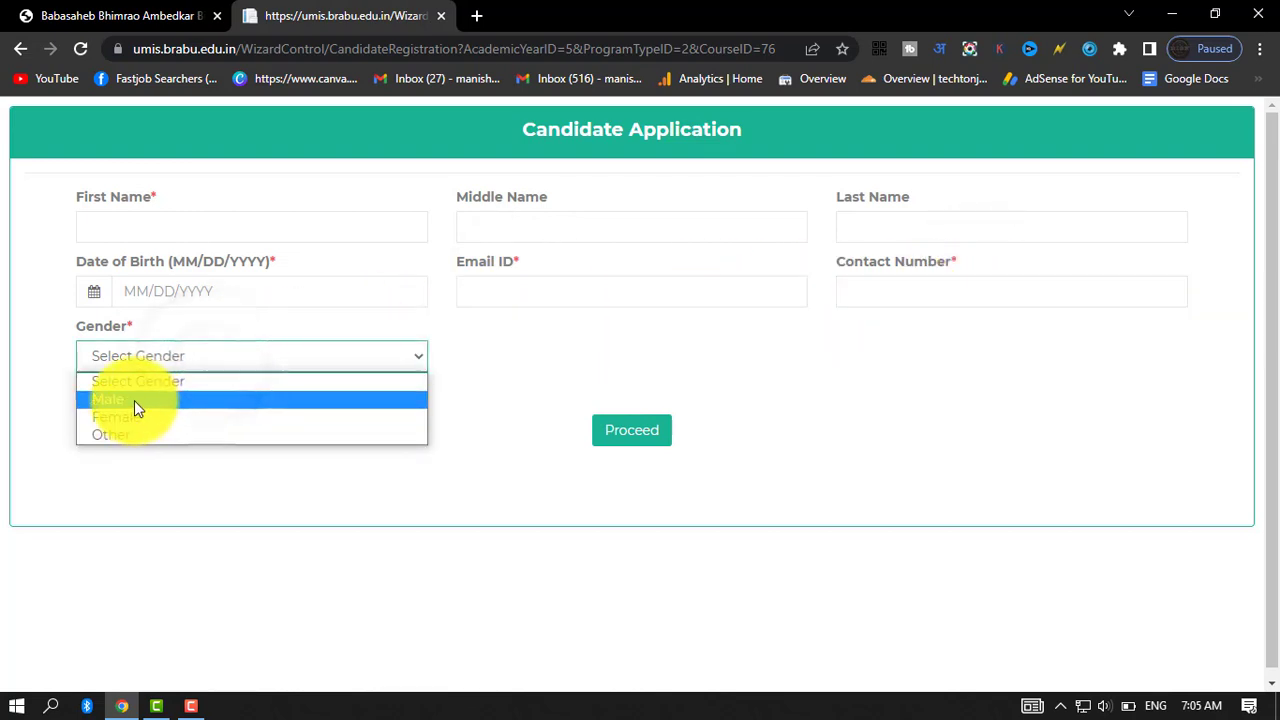
pyautogui.click(130, 399)
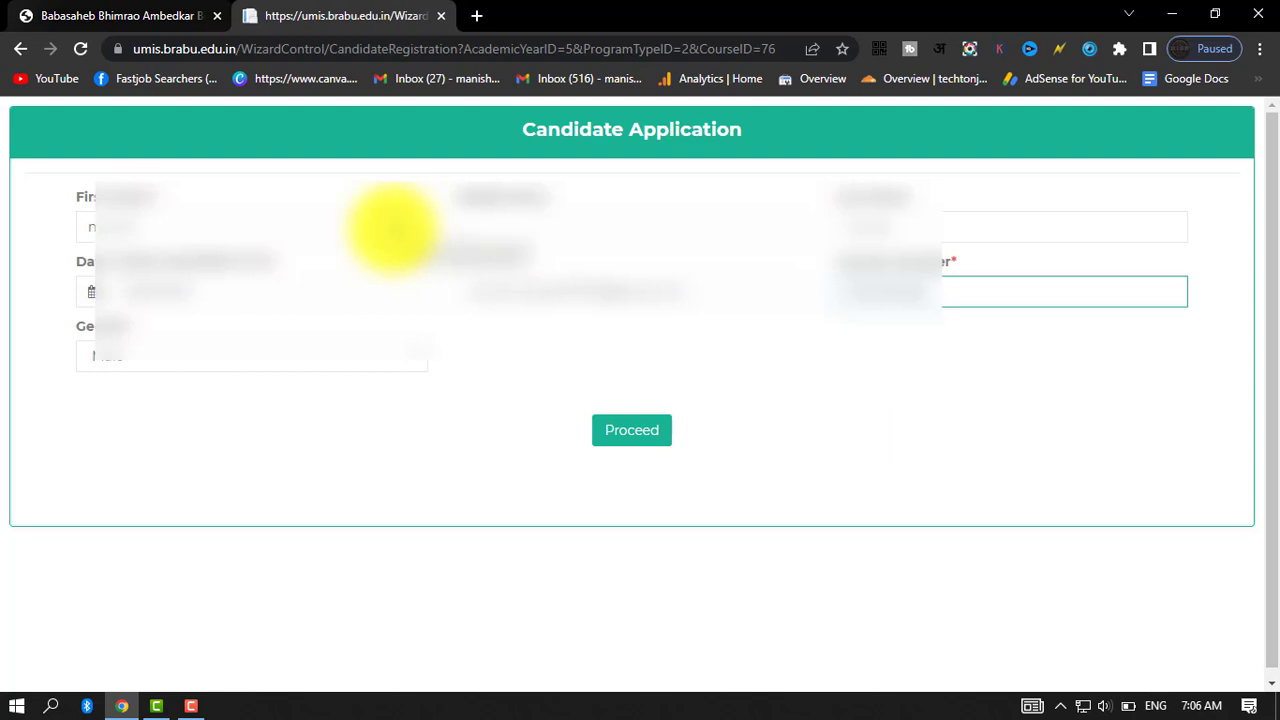
pyautogui.click(652, 438)
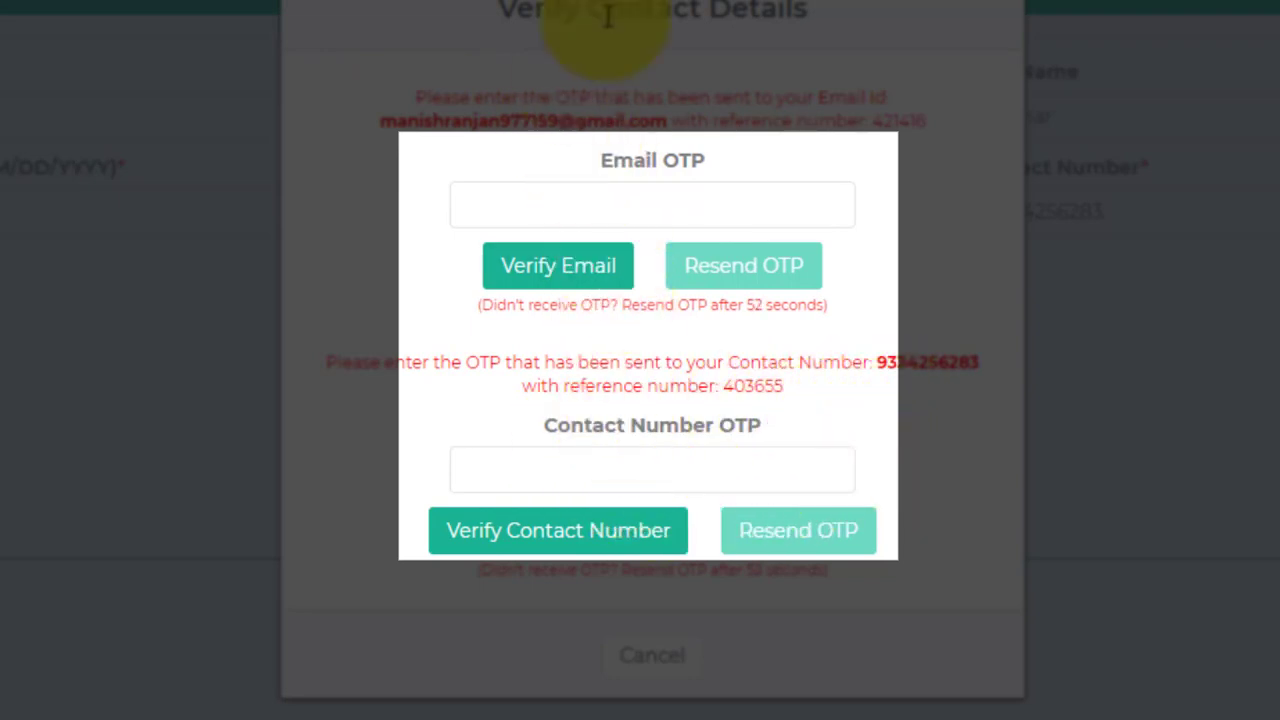
# Verify the candidate's contact details with the email OTP and the contact number OTP.
pyautogui.click(570, 208)
pyautogui.click(808, 450)
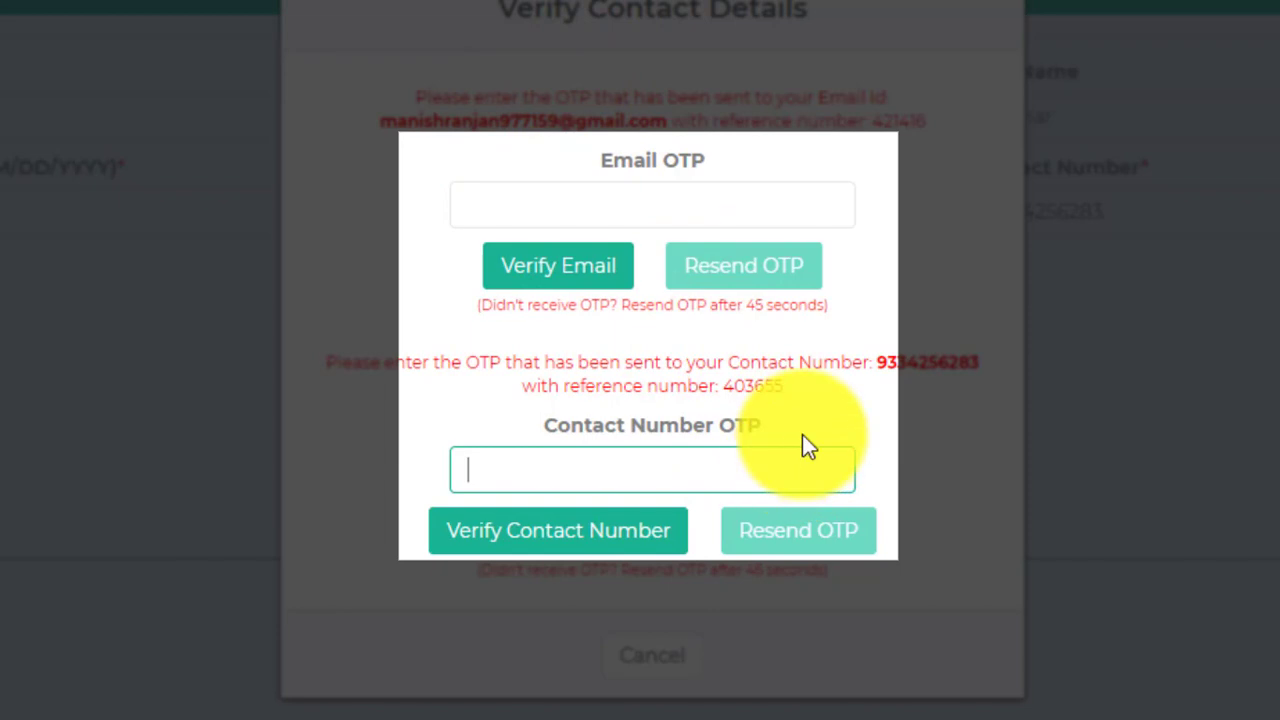
pyautogui.click(927, 437)
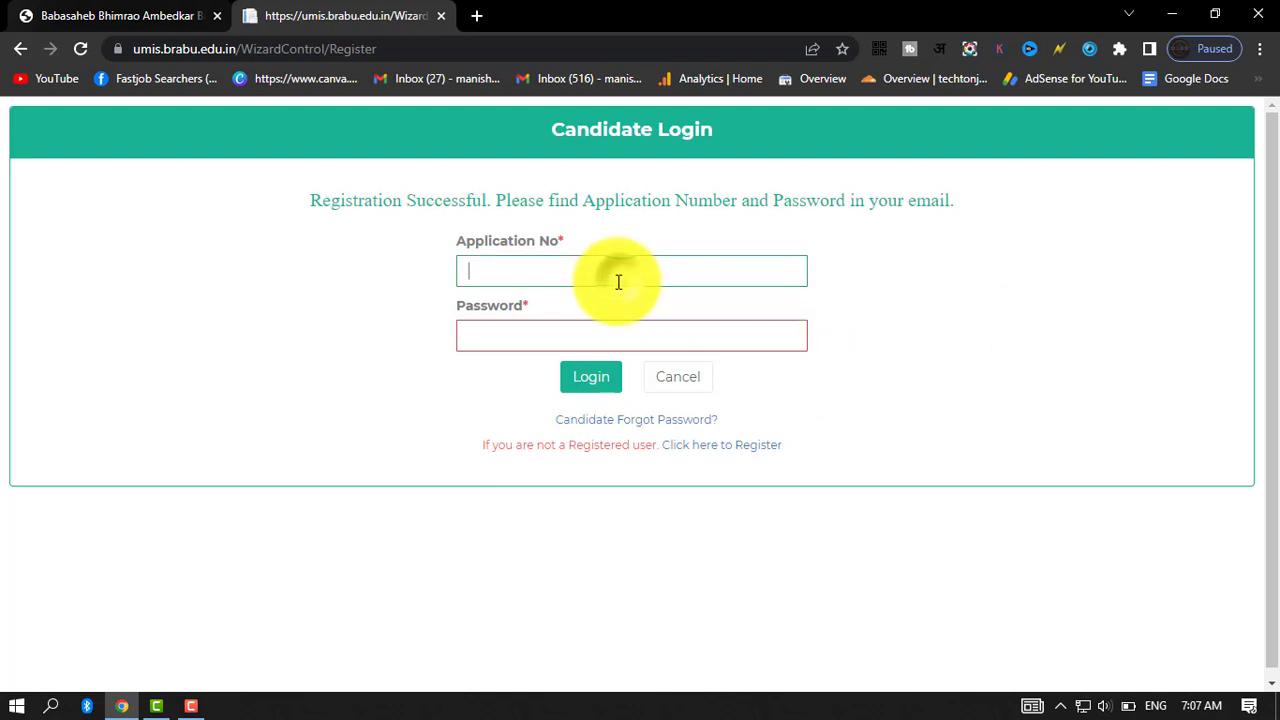
# Log in as the candidate with the application number and password received by email.
pyautogui.click(956, 324)
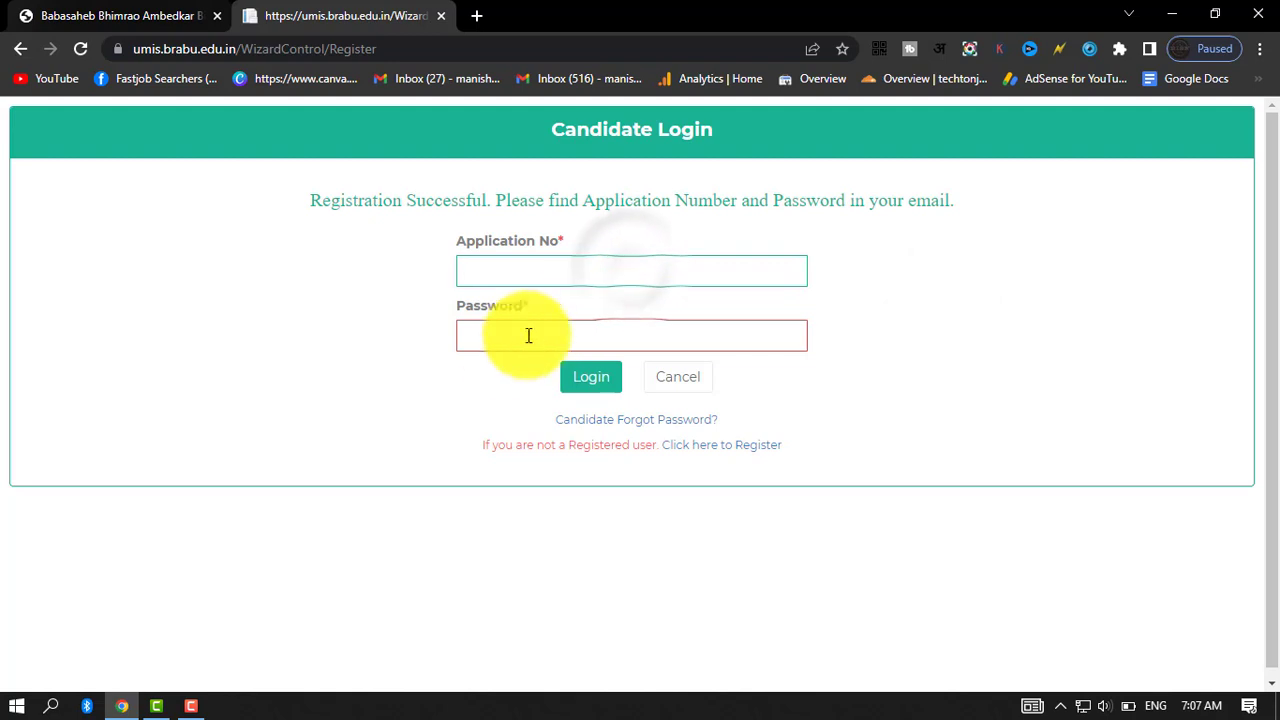
pyautogui.click(491, 343)
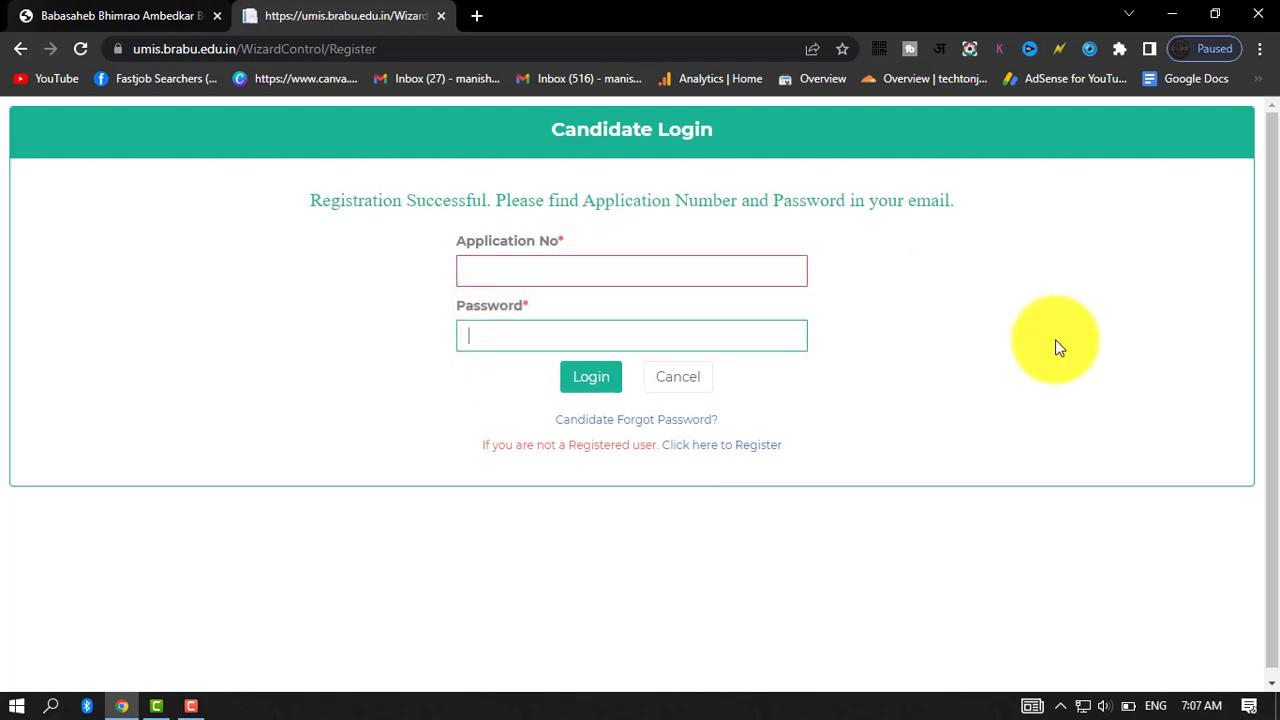
pyautogui.click(994, 406)
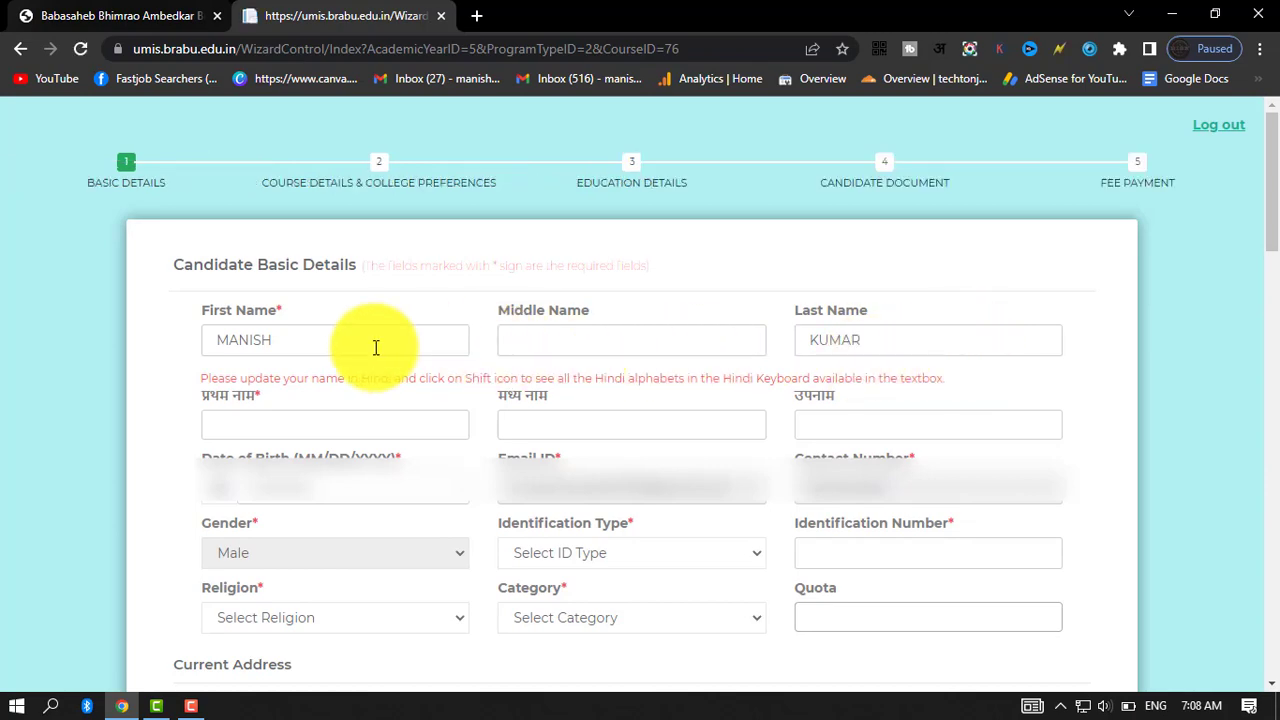
# Examine the basic details form and the on-screen Hindi keyboard offered for the Hindi first name and surname fields.
pyautogui.scroll(-15, 731, 394)
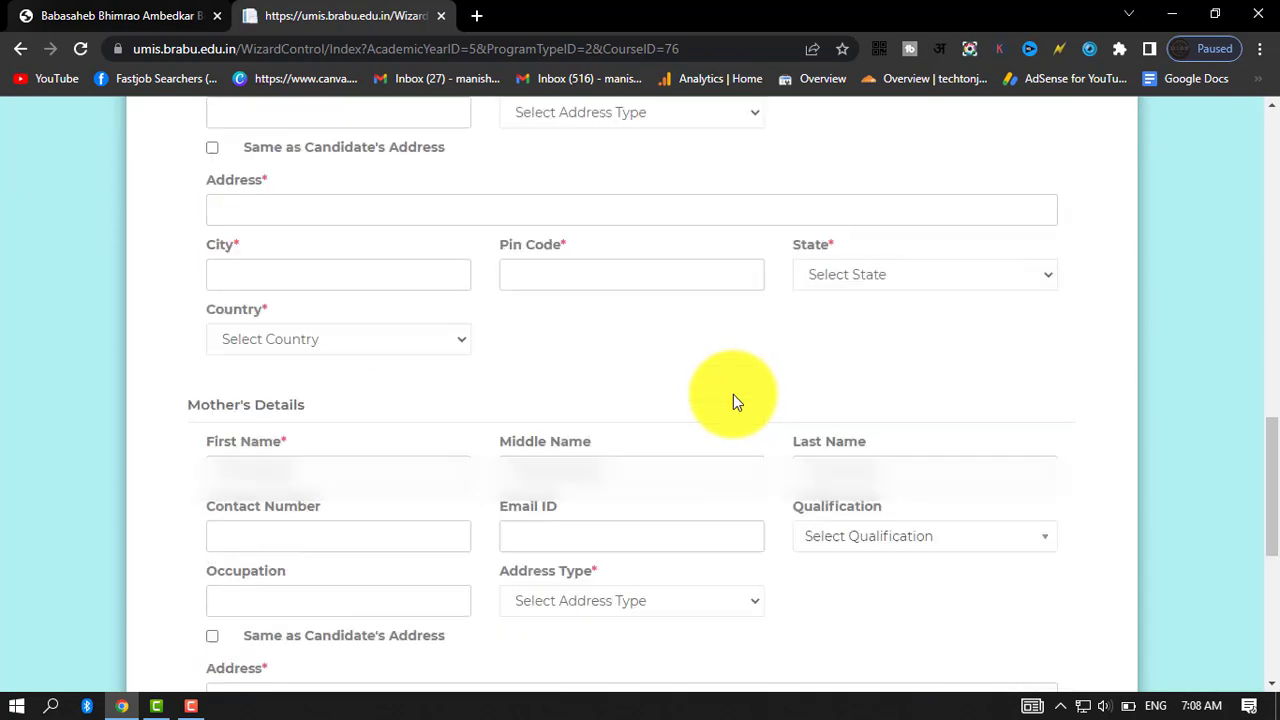
pyautogui.scroll(15, 733, 398)
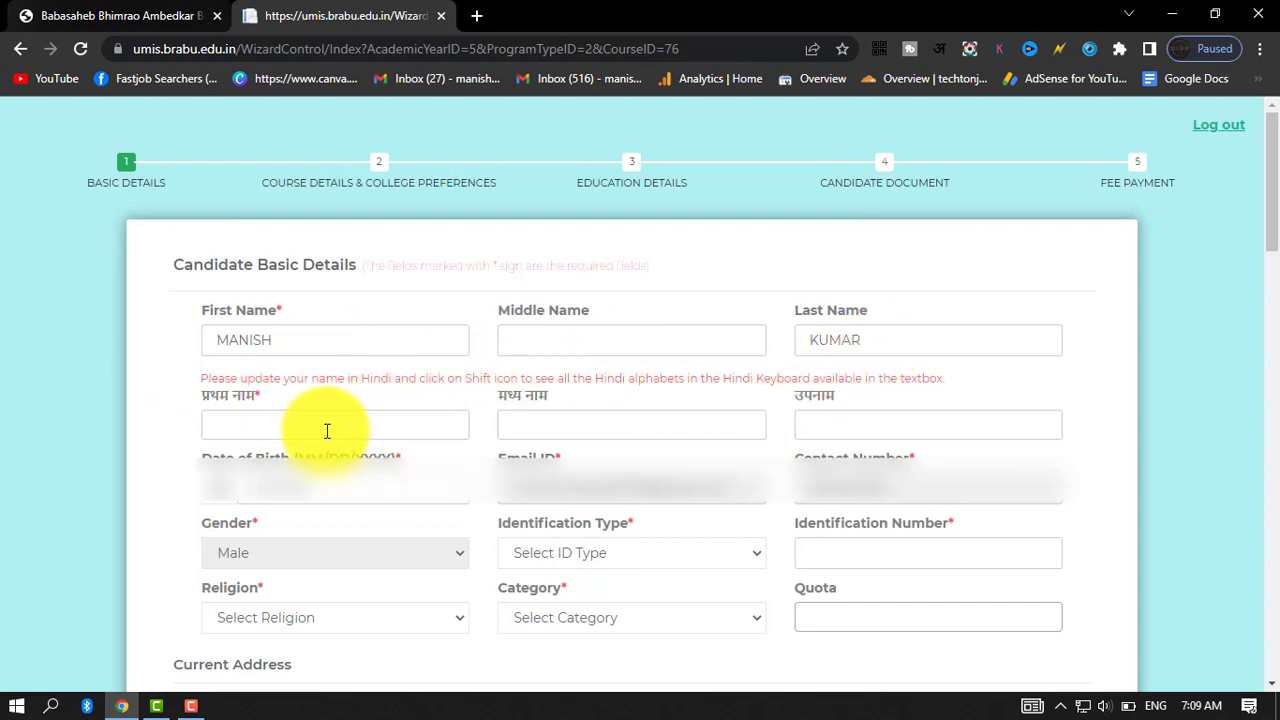
pyautogui.click(273, 430)
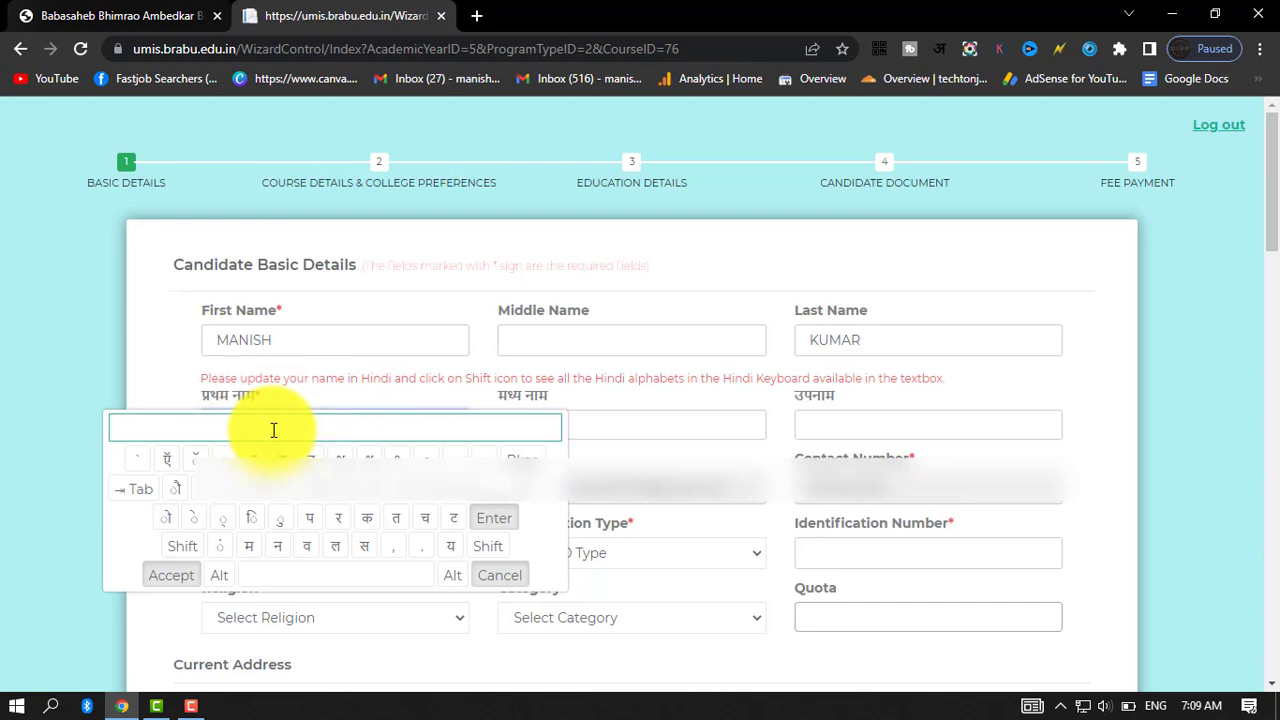
pyautogui.click(836, 427)
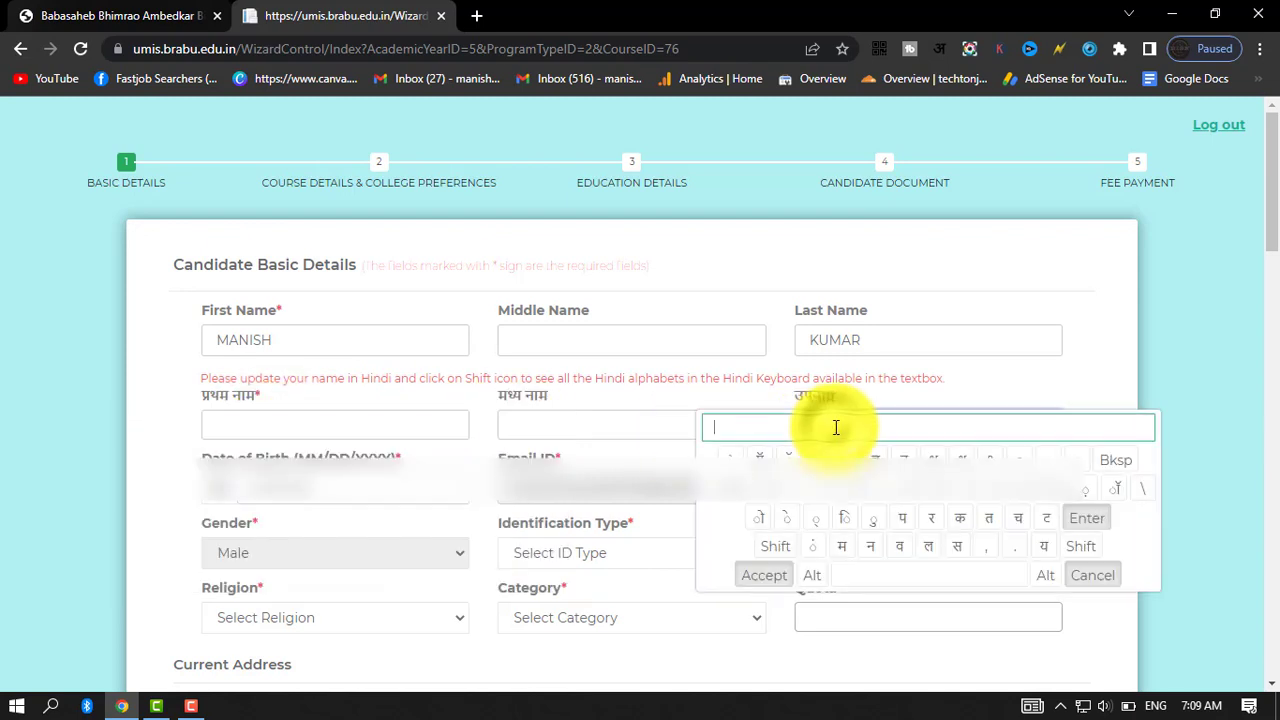
pyautogui.click(1194, 345)
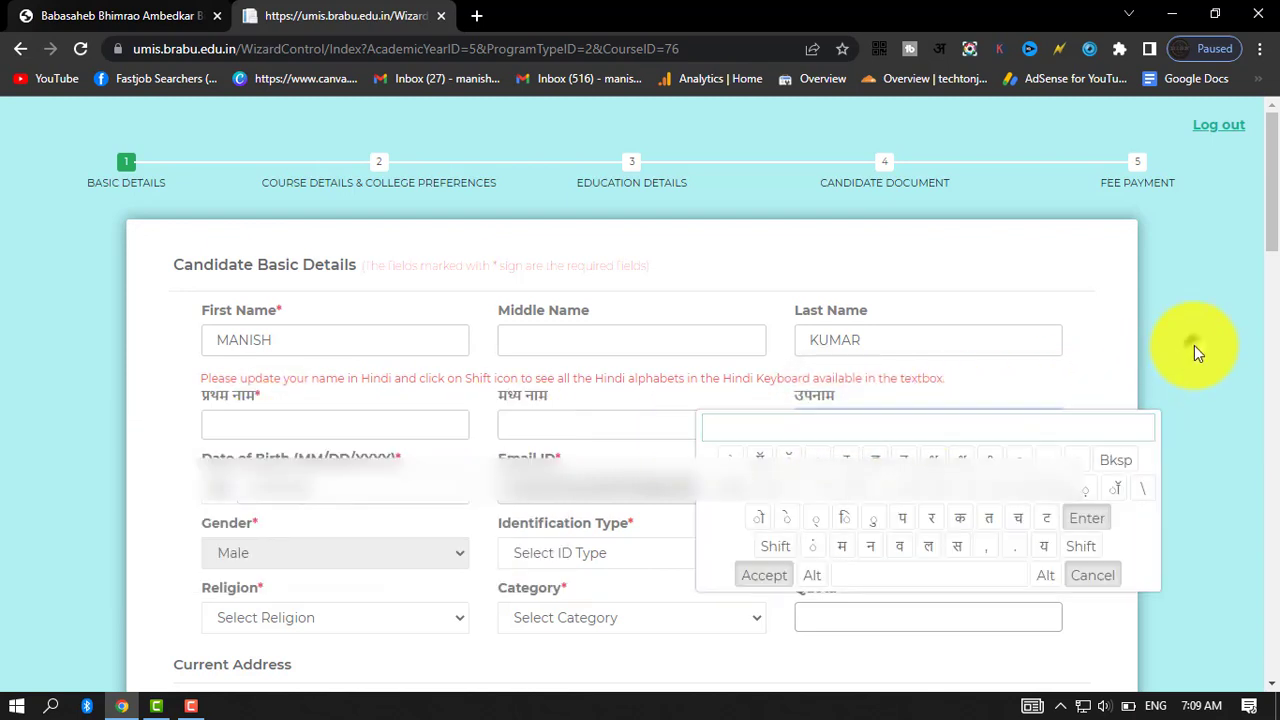
pyautogui.click(331, 428)
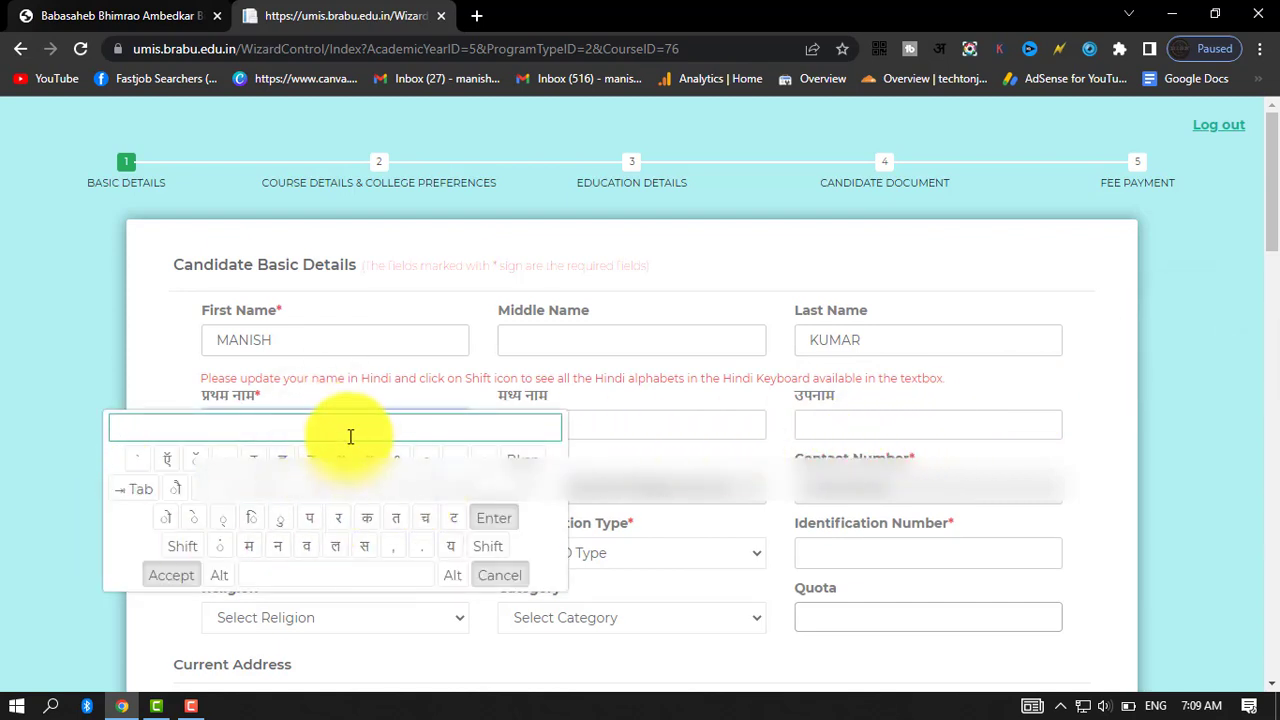
# Set the identification type to Aadhar Card and activate the identification number field.
pyautogui.scroll(-3, 357, 208)
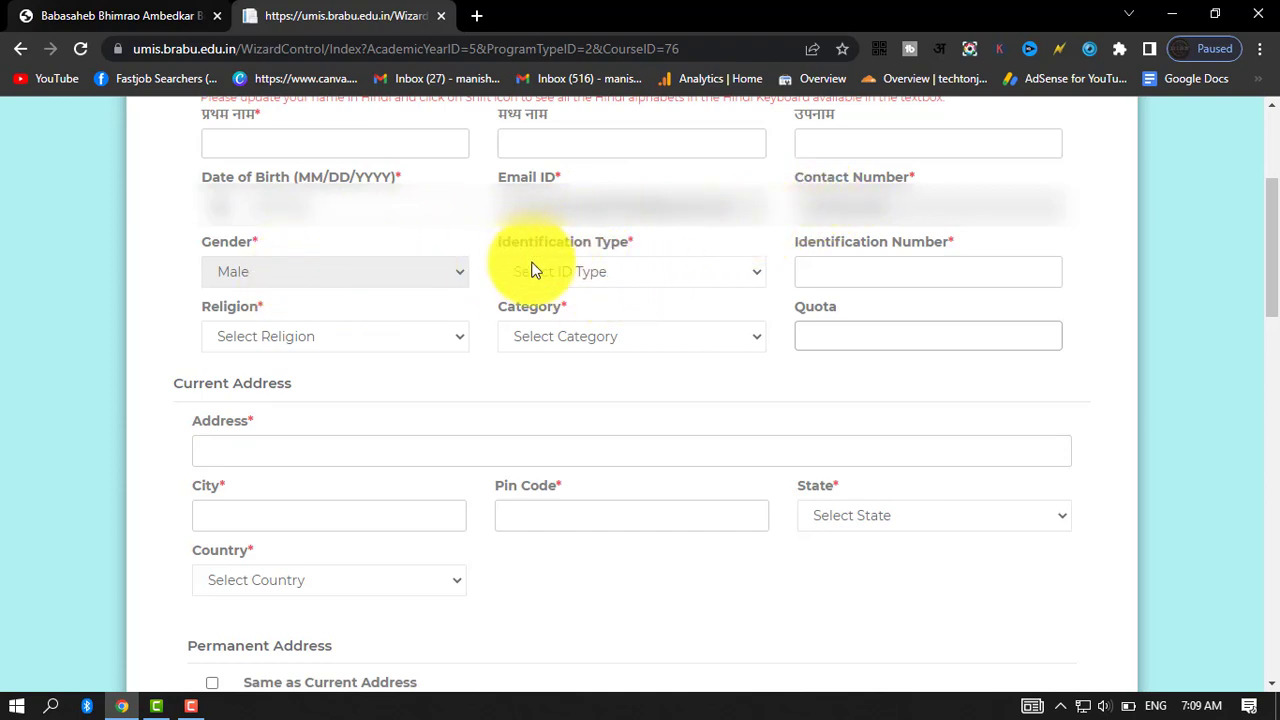
pyautogui.click(629, 273)
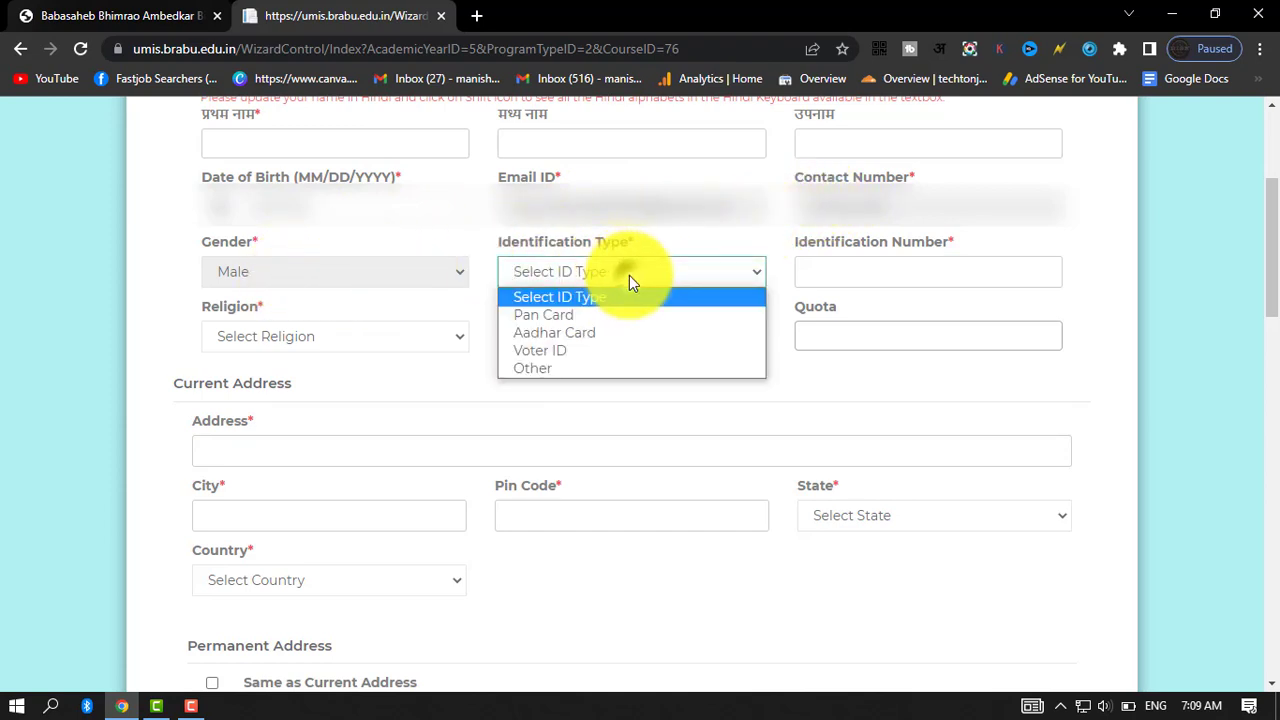
pyautogui.click(610, 332)
pyautogui.click(874, 272)
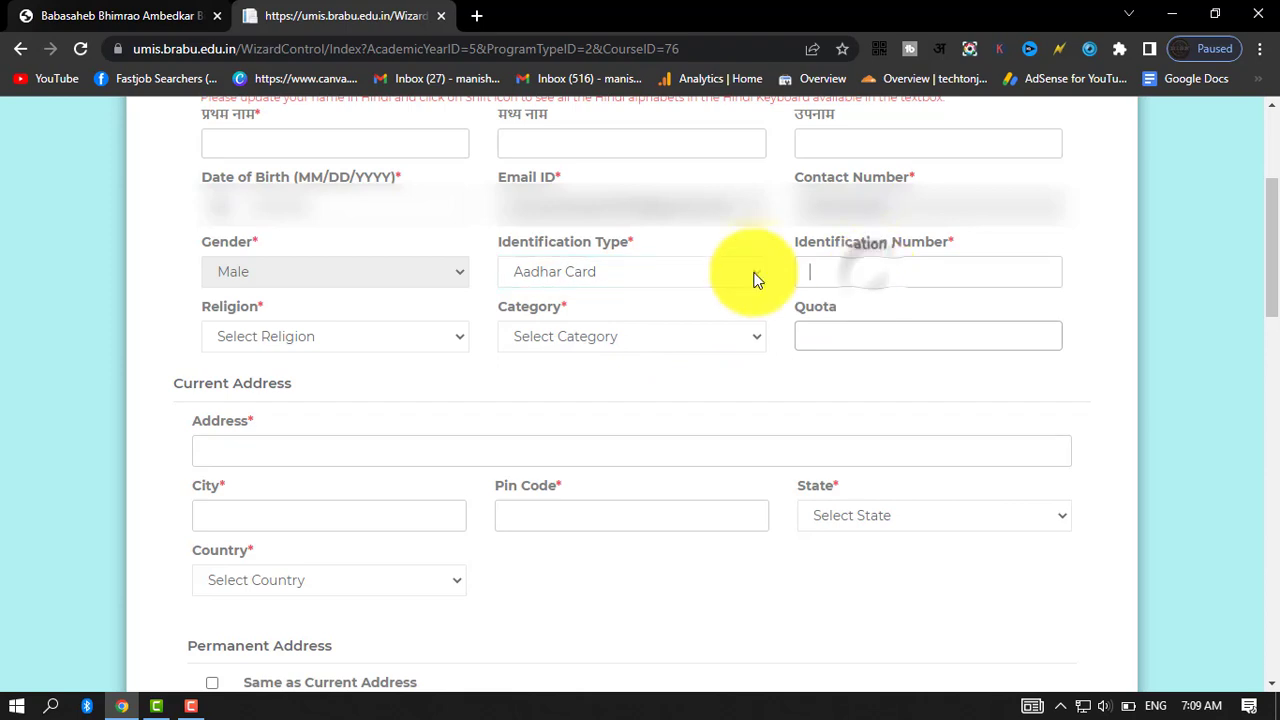
pyautogui.click(872, 276)
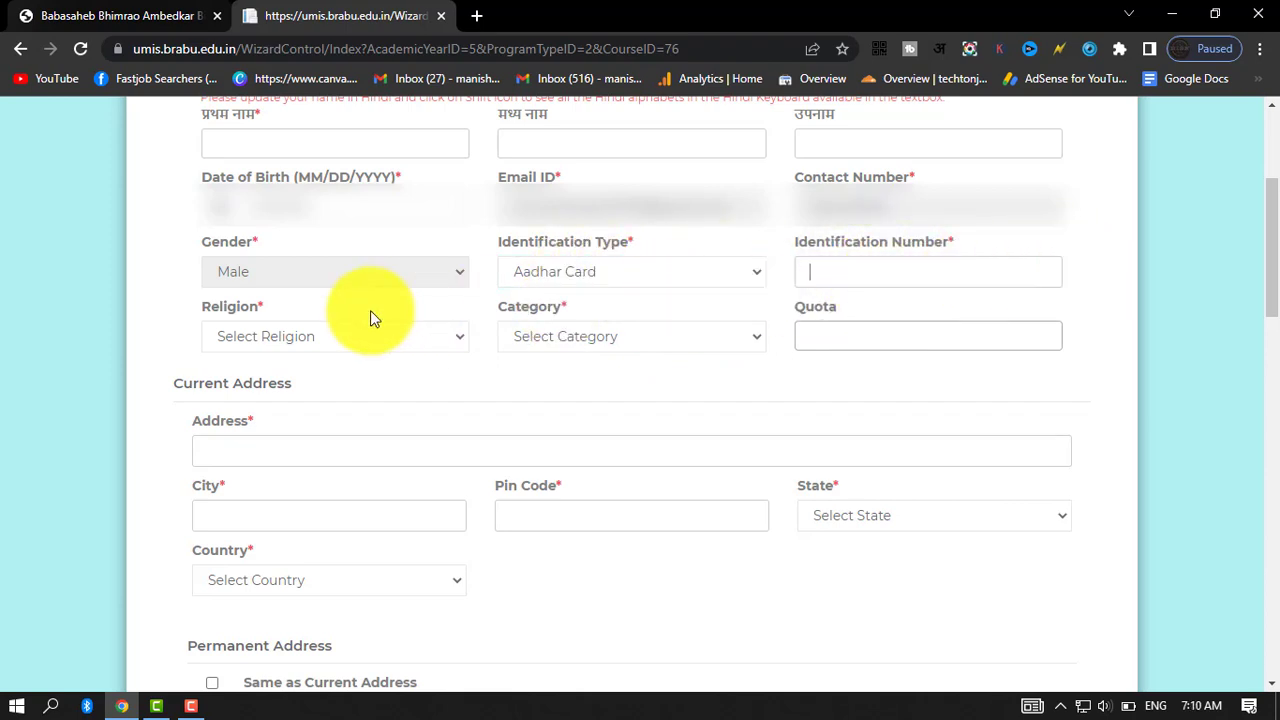
# Set the religion to HINDU and the category to EWS, and look through the available quota options.
pyautogui.click(281, 338)
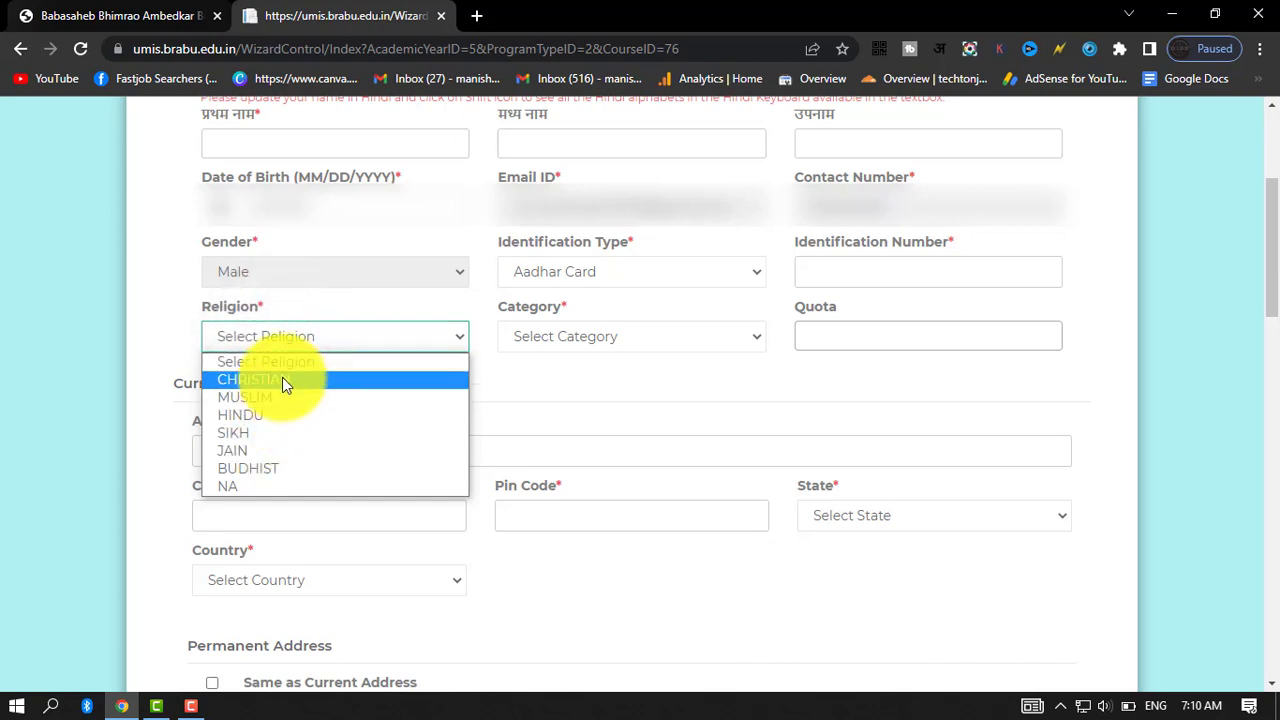
pyautogui.click(283, 416)
pyautogui.click(608, 340)
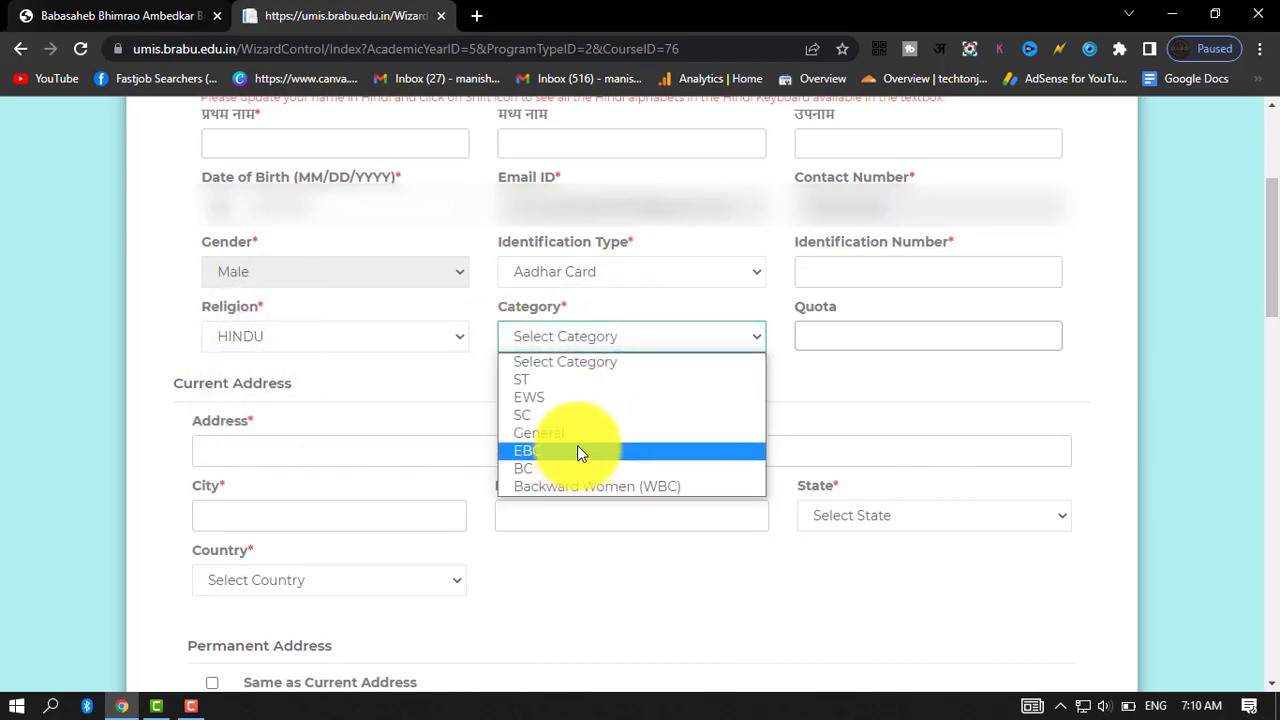
pyautogui.click(575, 397)
pyautogui.click(833, 329)
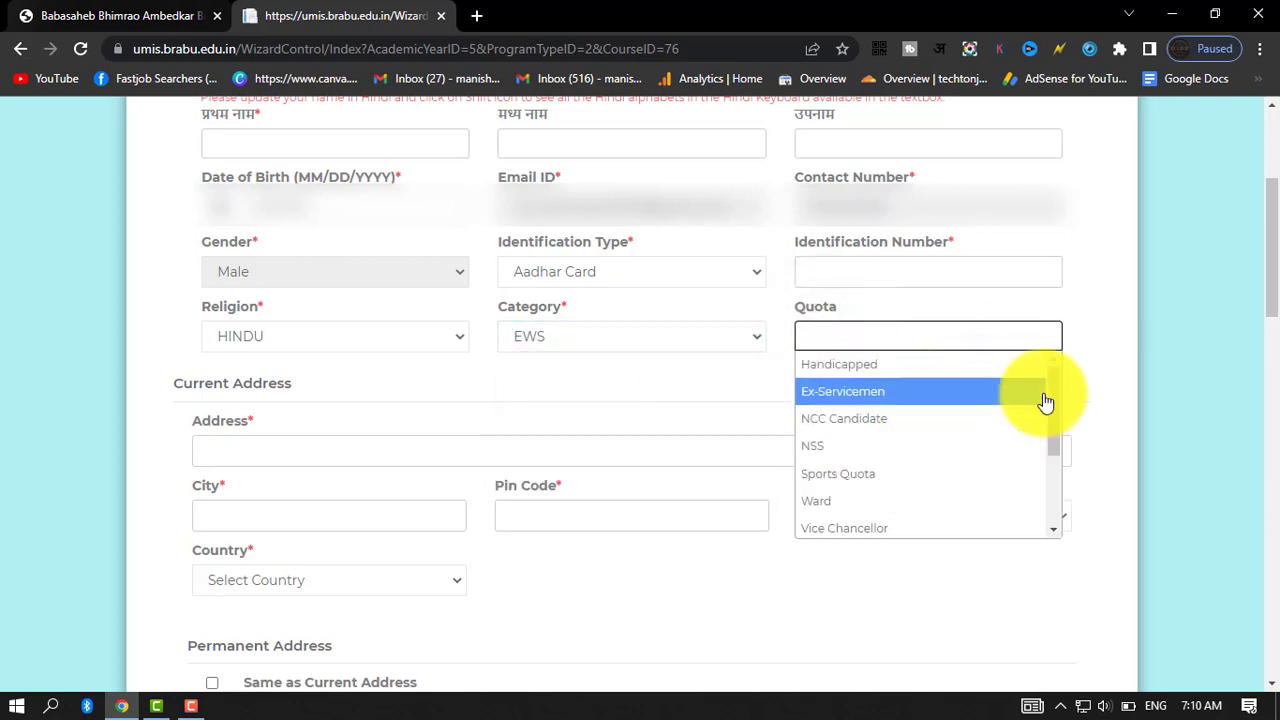
pyautogui.scroll(-3, 851, 443)
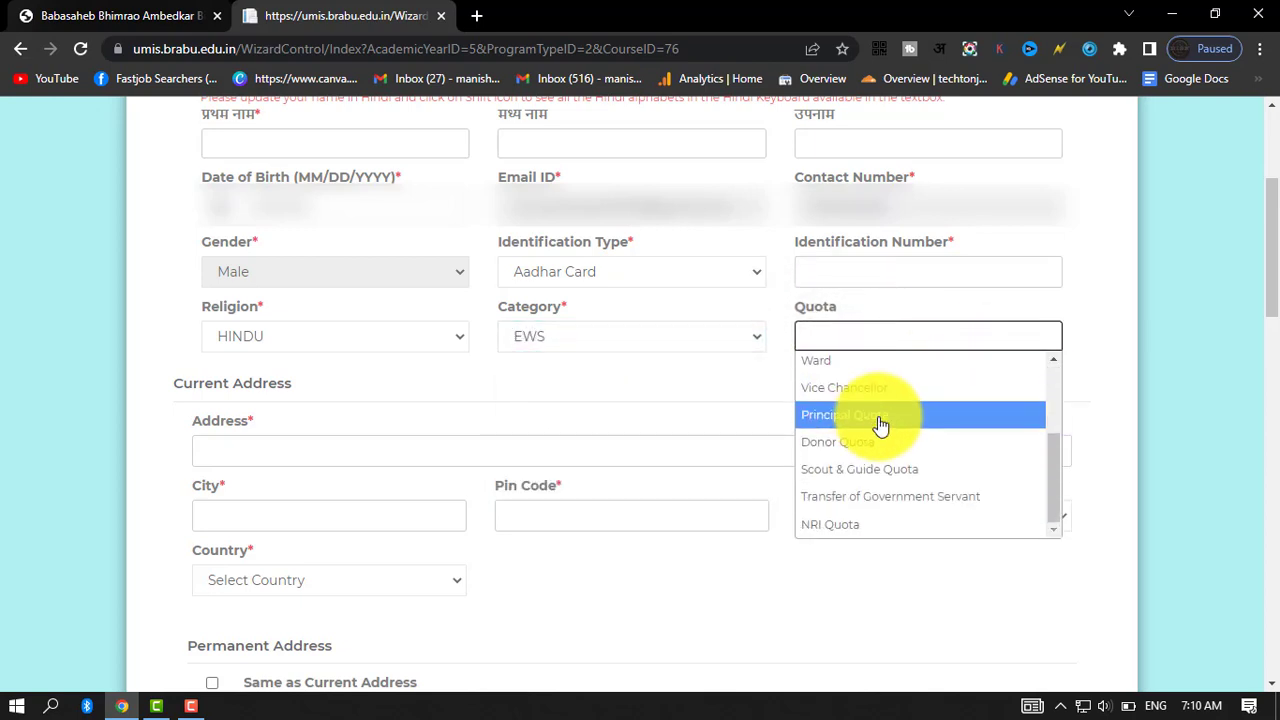
# Set the current address's state to Bihar and its country to India, leaving the quota empty.
pyautogui.click(1086, 263)
pyautogui.scroll(-2, 317, 434)
pyautogui.scroll(-1, 310, 330)
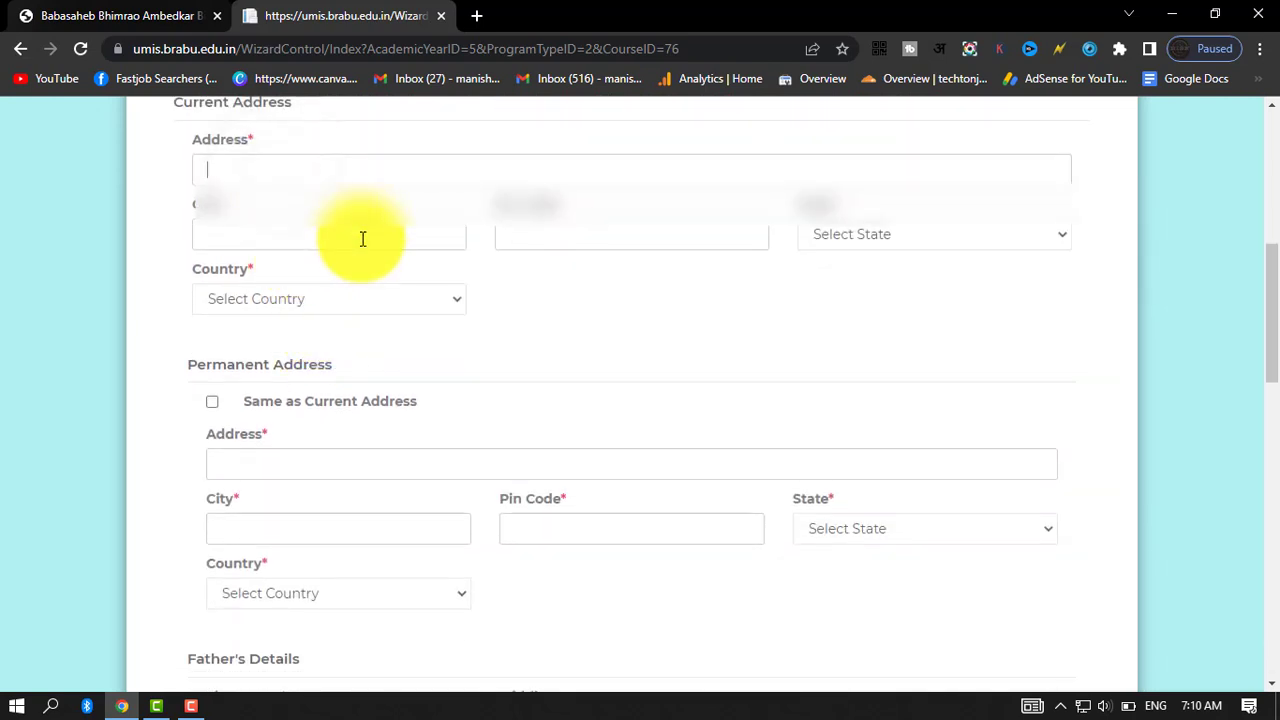
pyautogui.click(850, 240)
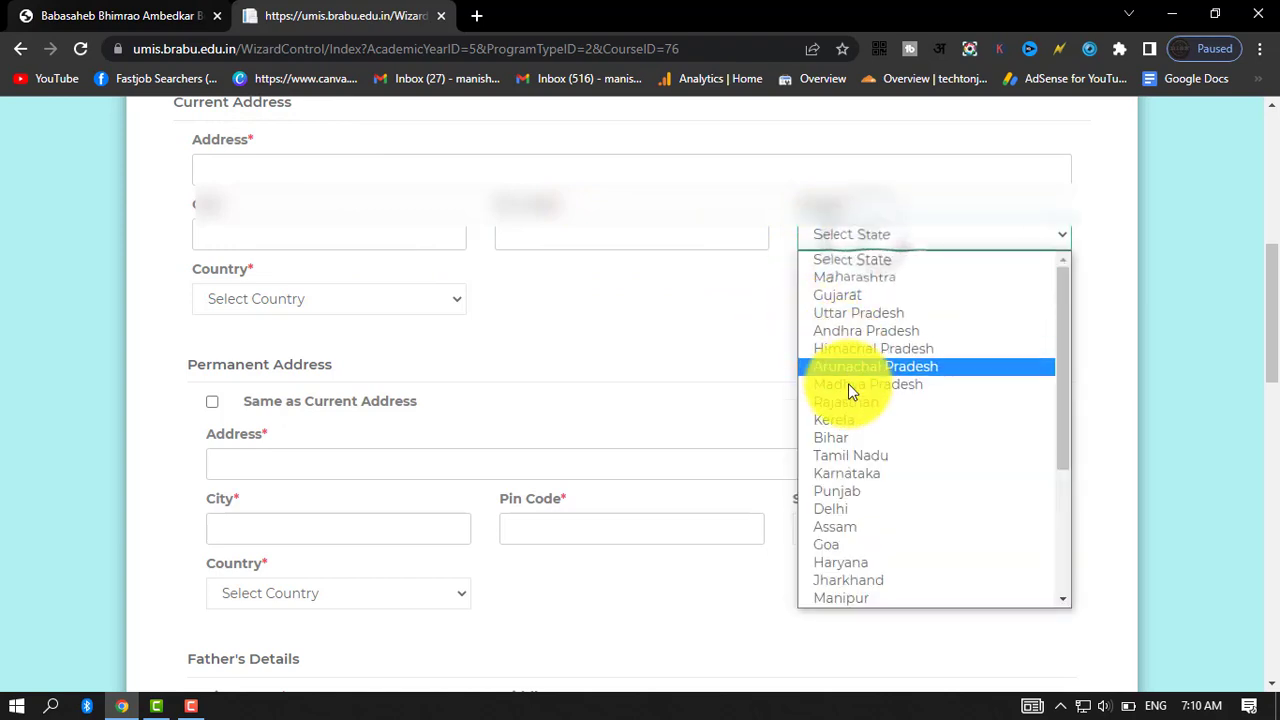
pyautogui.click(848, 439)
pyautogui.click(322, 300)
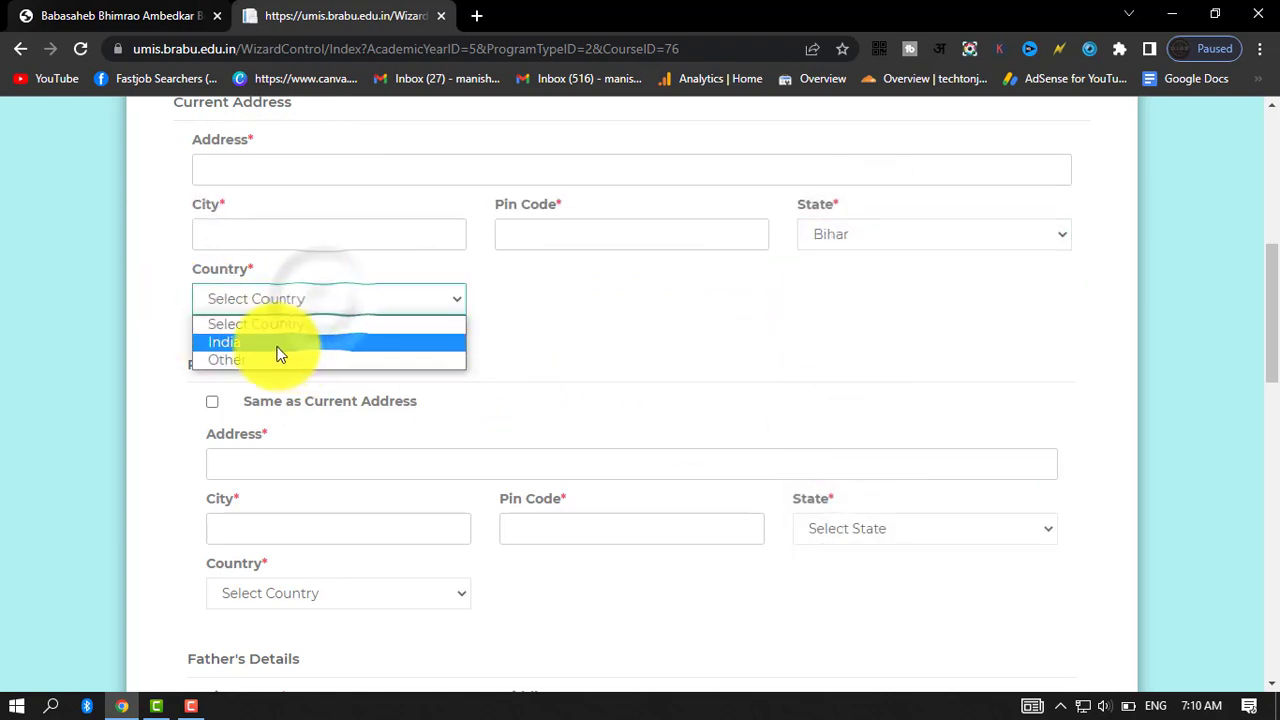
pyautogui.click(279, 346)
# Examine the permanent address and father's details sections, including the qualification options offered for the father.
pyautogui.scroll(-1, 569, 336)
pyautogui.scroll(2, 300, 285)
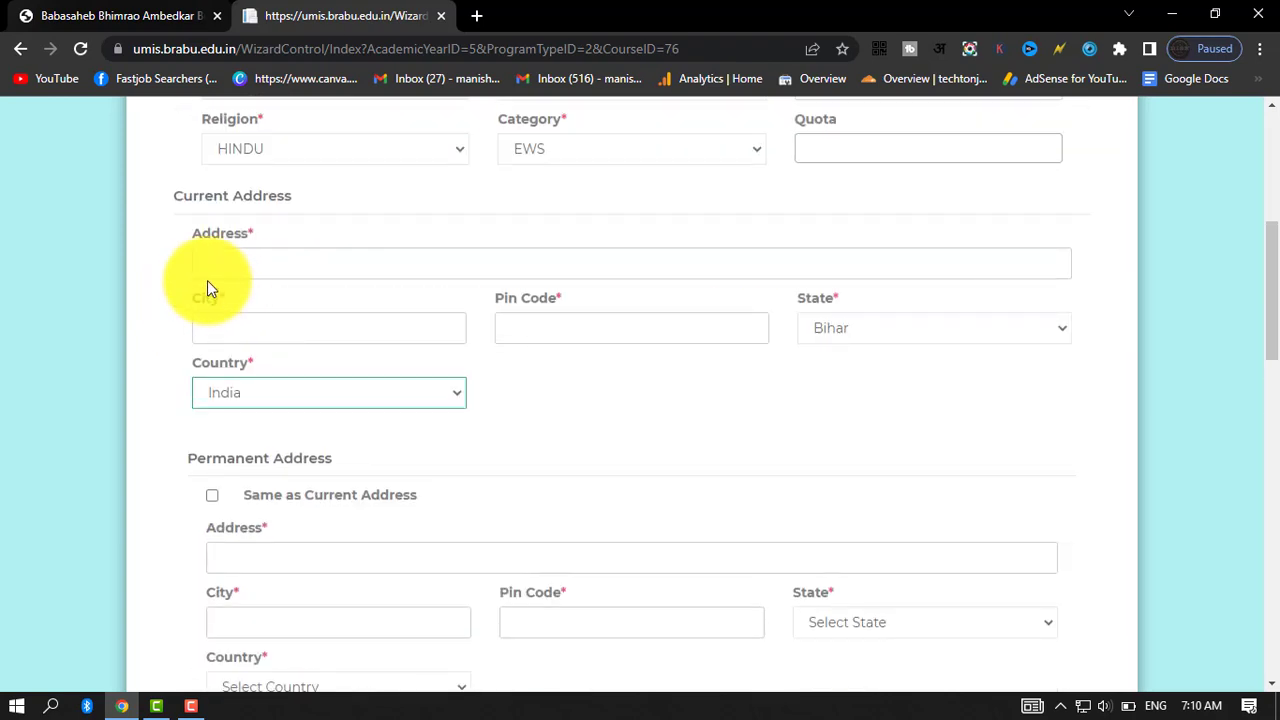
pyautogui.scroll(-2, 450, 365)
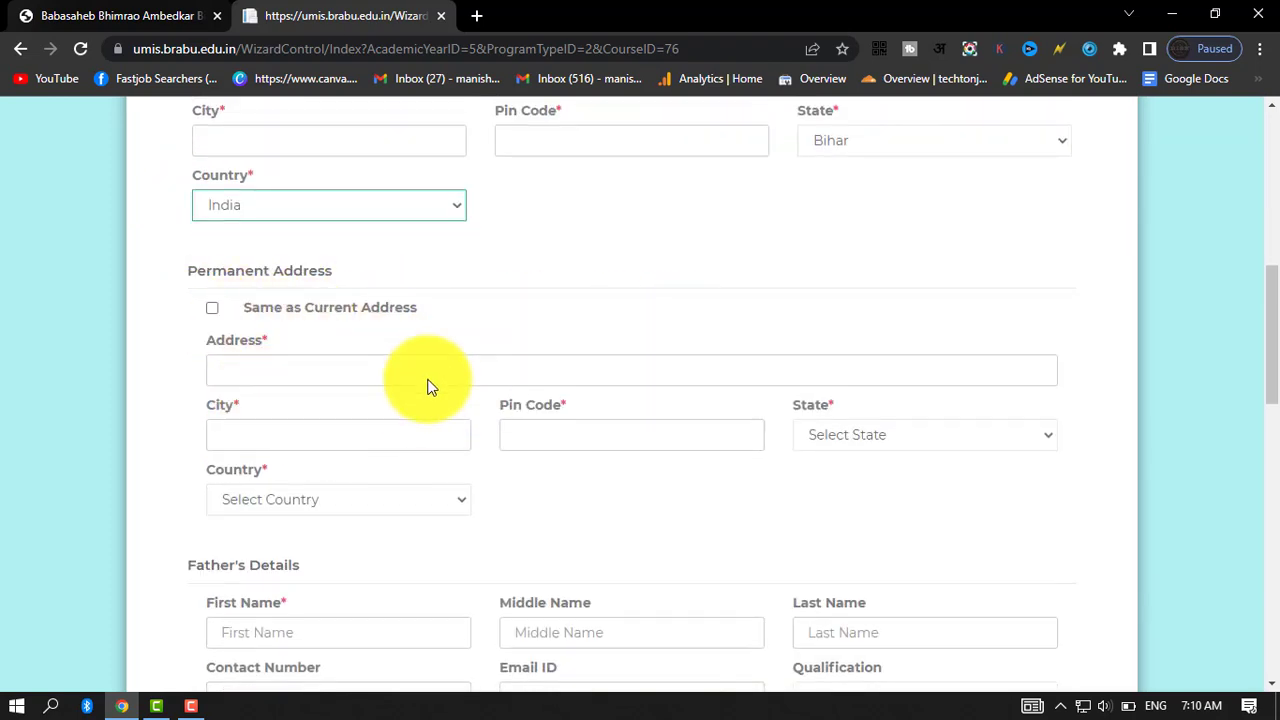
pyautogui.scroll(-3, 487, 430)
pyautogui.scroll(-2, 487, 430)
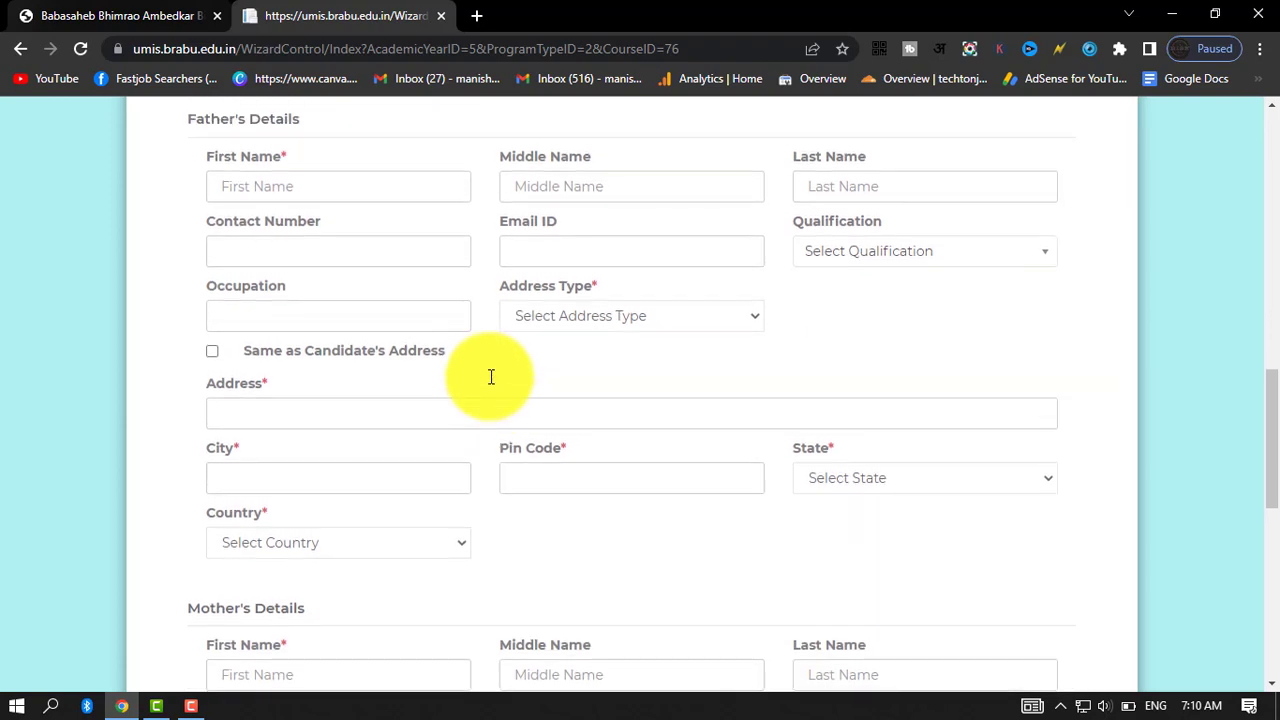
pyautogui.scroll(1, 266, 234)
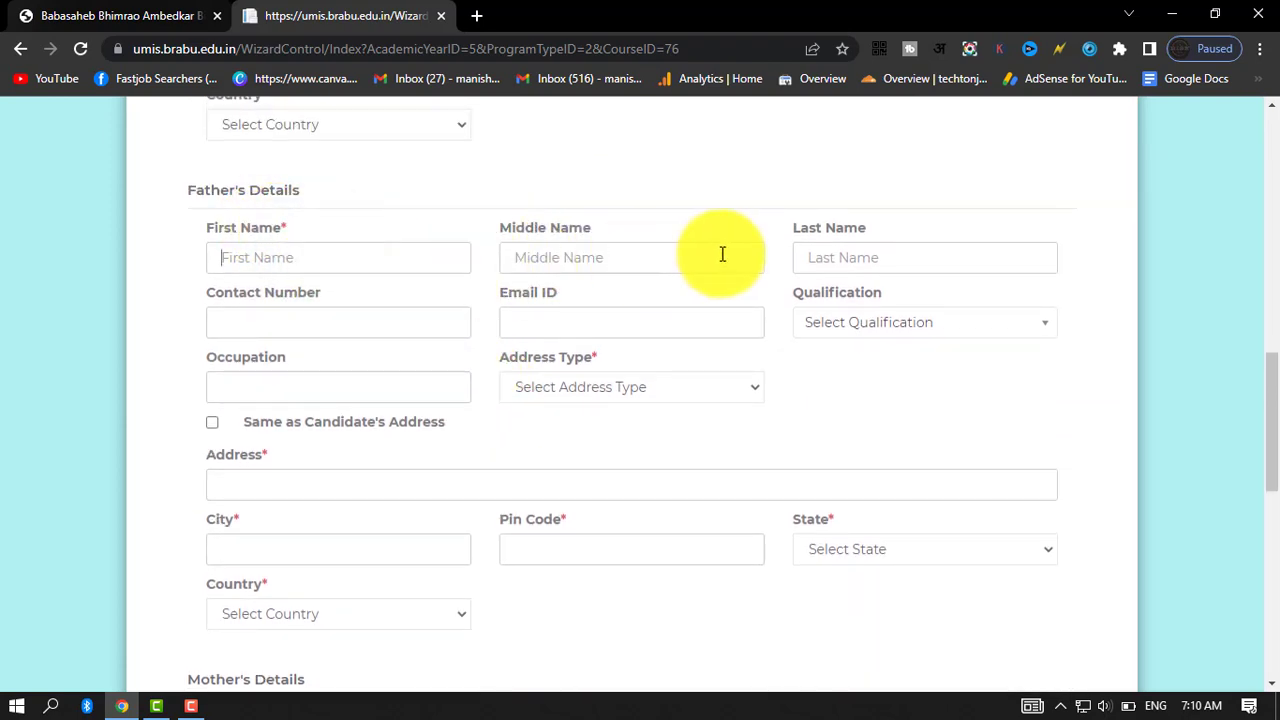
pyautogui.click(831, 240)
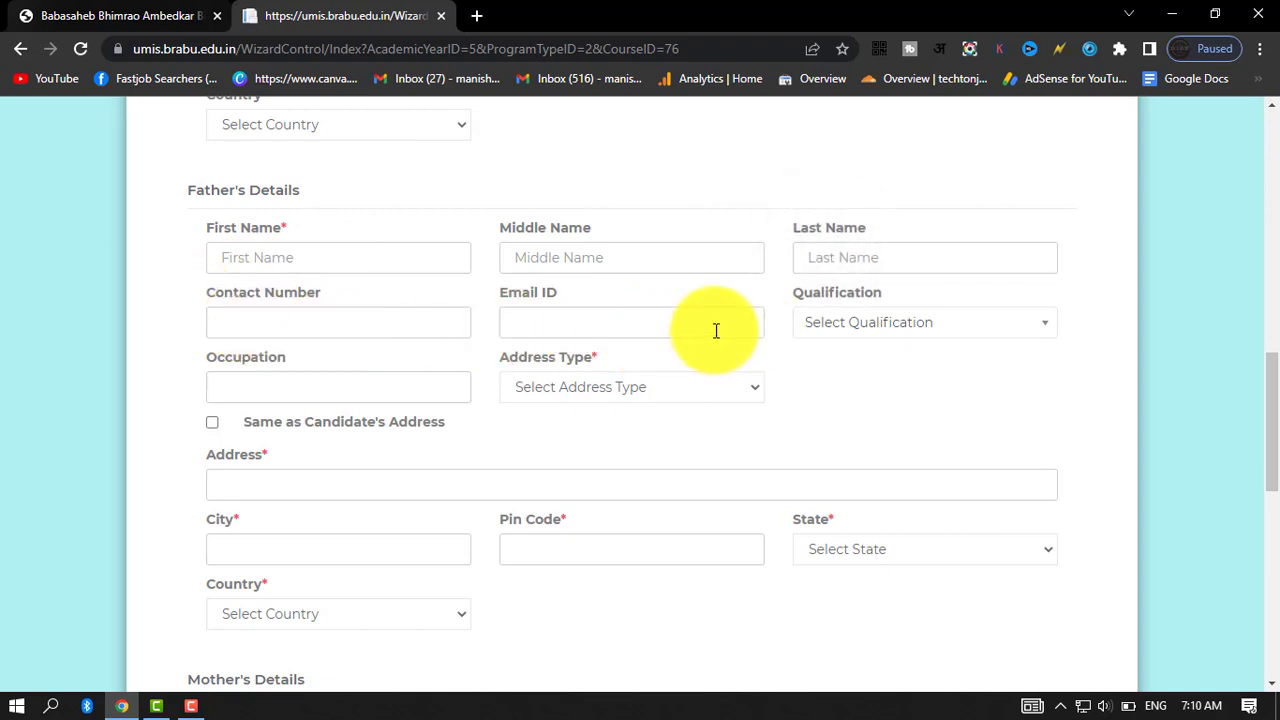
pyautogui.click(920, 322)
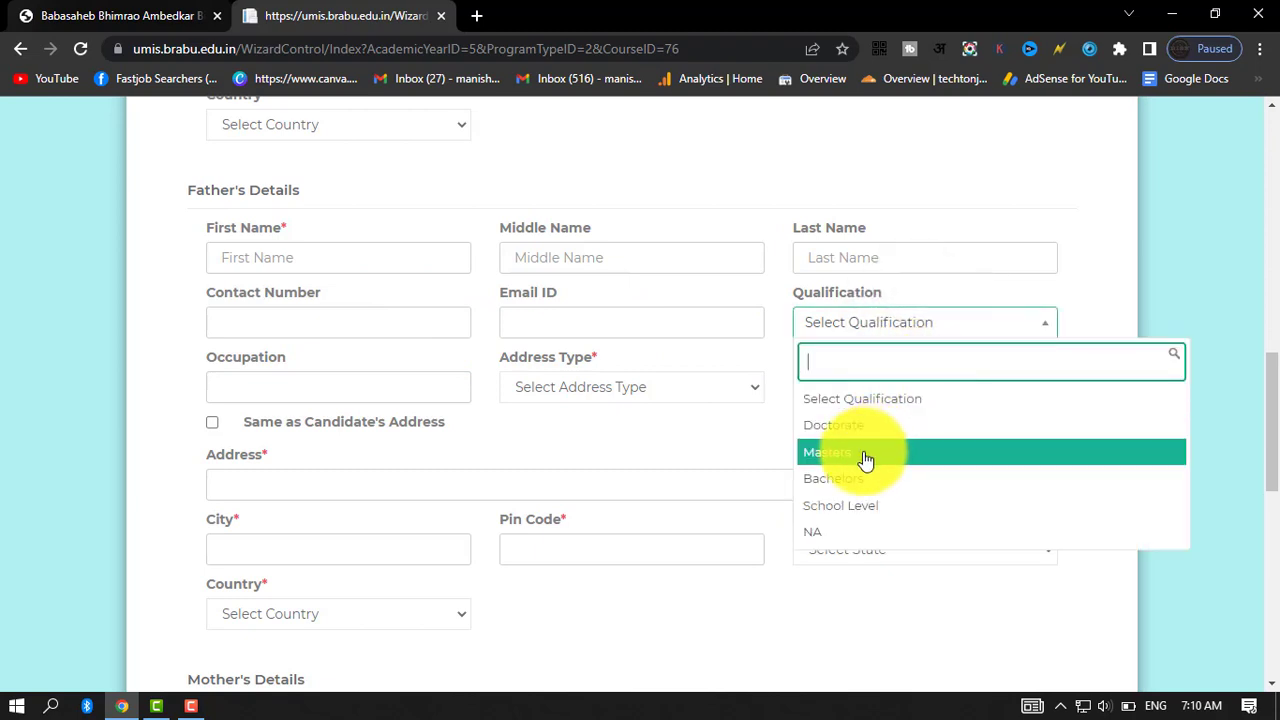
pyautogui.click(708, 424)
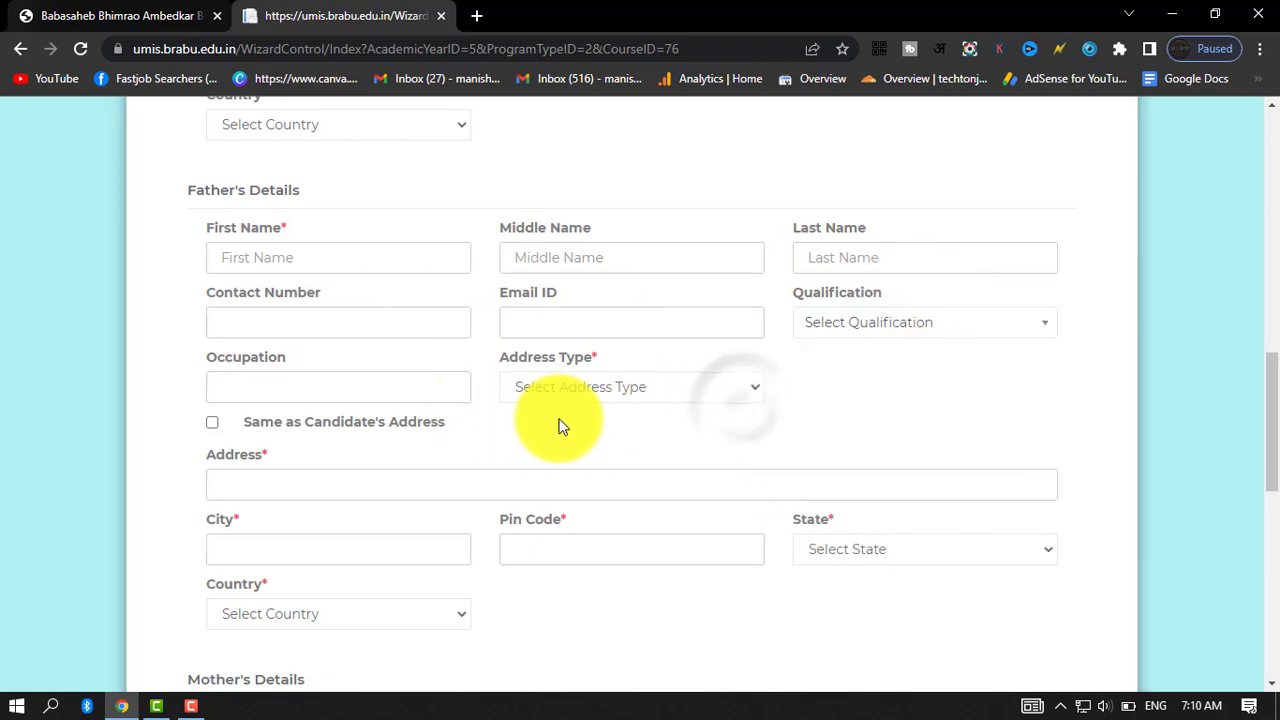
pyautogui.scroll(-2, 607, 420)
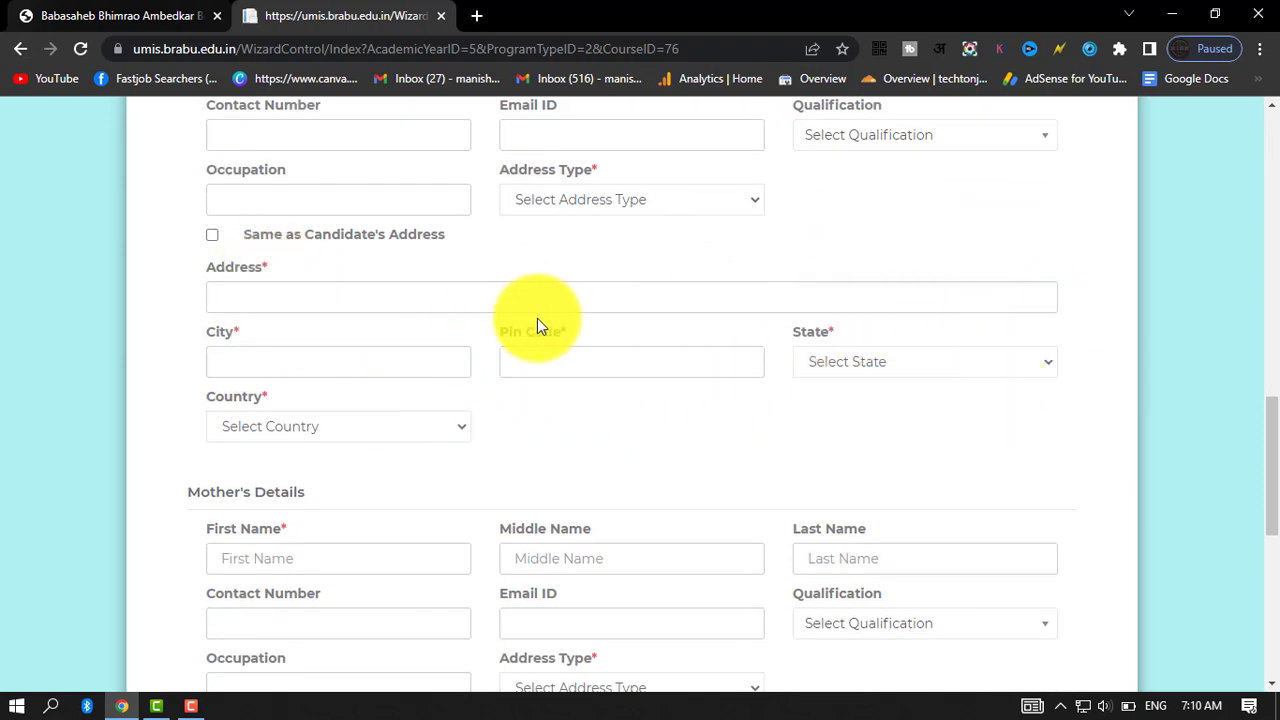
pyautogui.scroll(5, 491, 321)
pyautogui.scroll(-5, 488, 325)
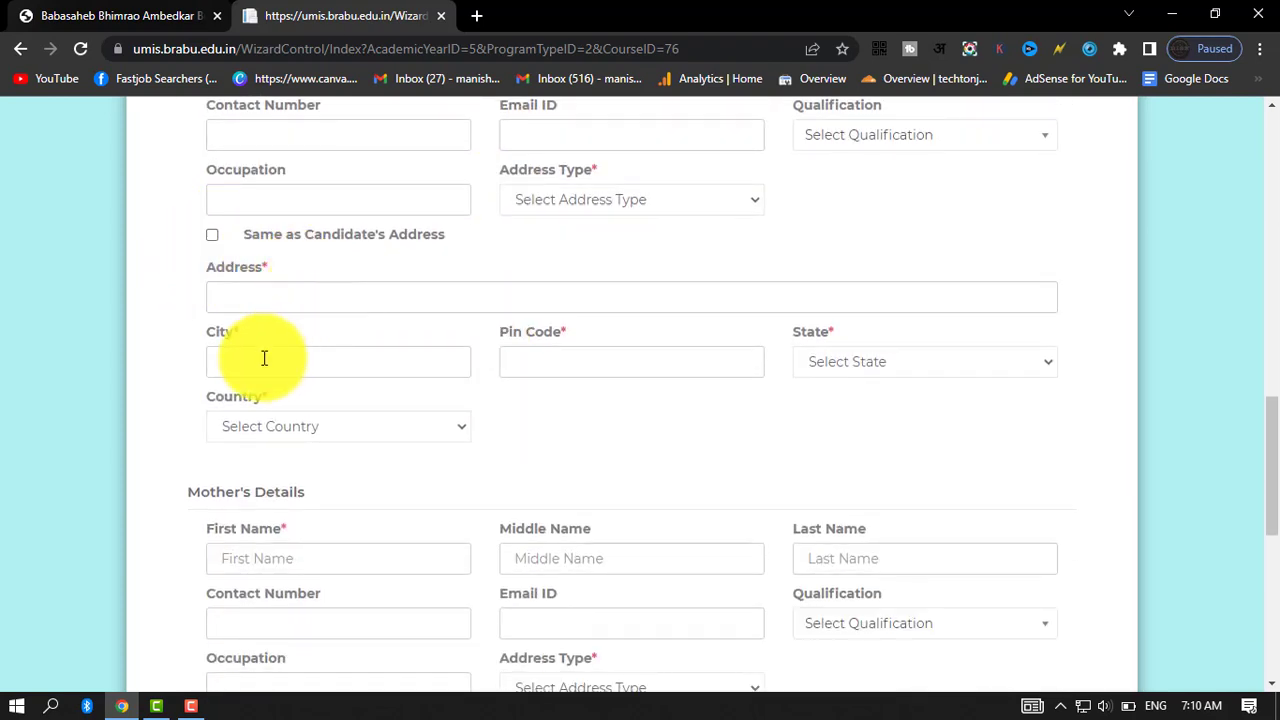
# Review the mother's name and qualification fields, and set her address type to Permanent Residence.
pyautogui.scroll(-3, 531, 385)
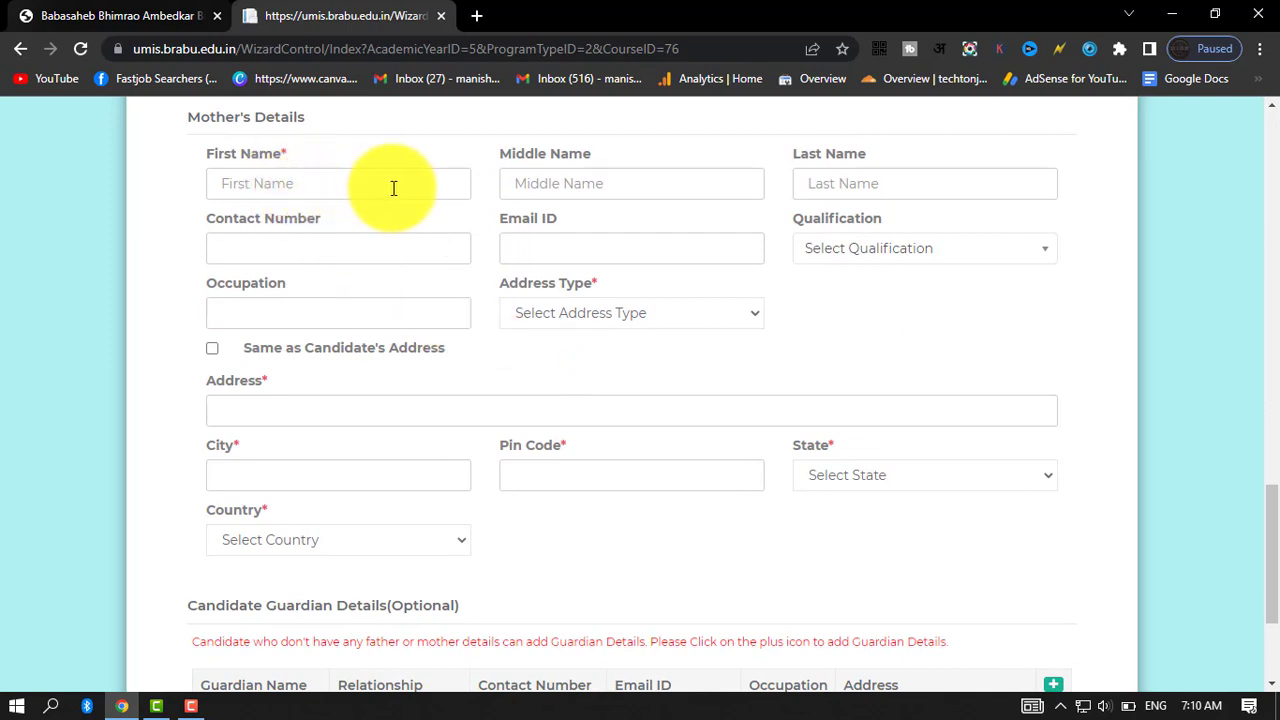
pyautogui.click(303, 188)
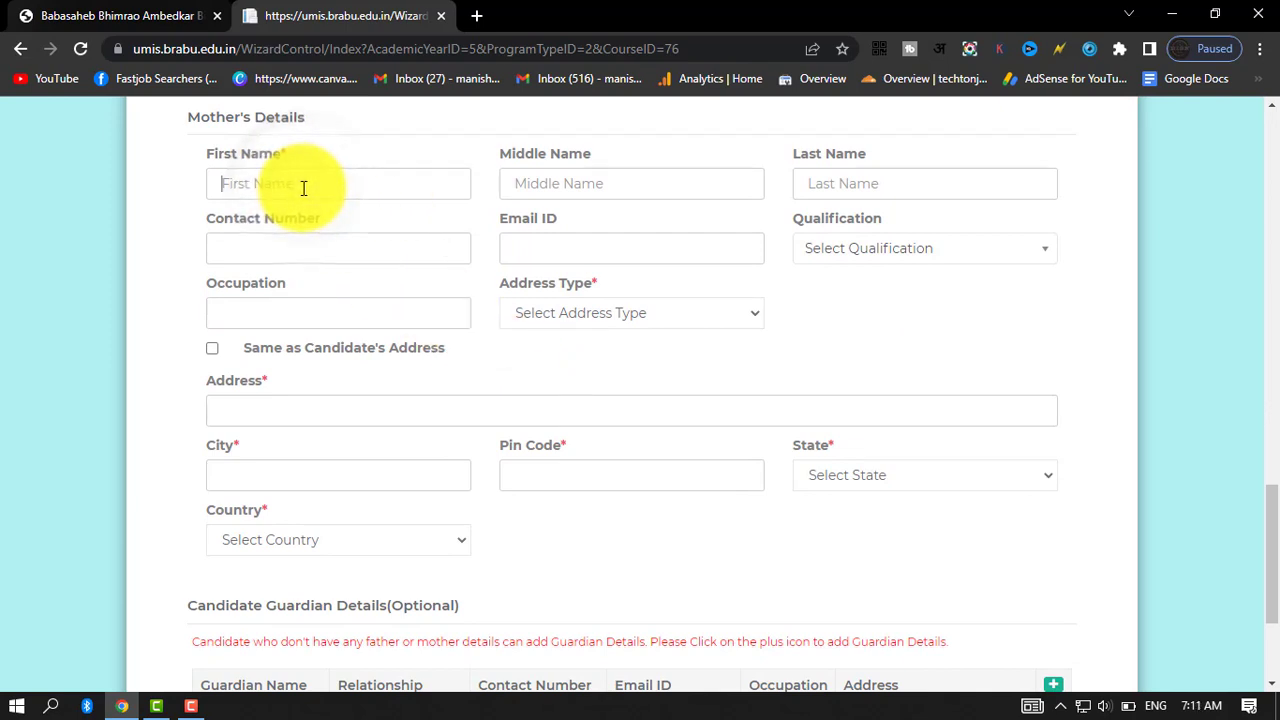
pyautogui.click(952, 188)
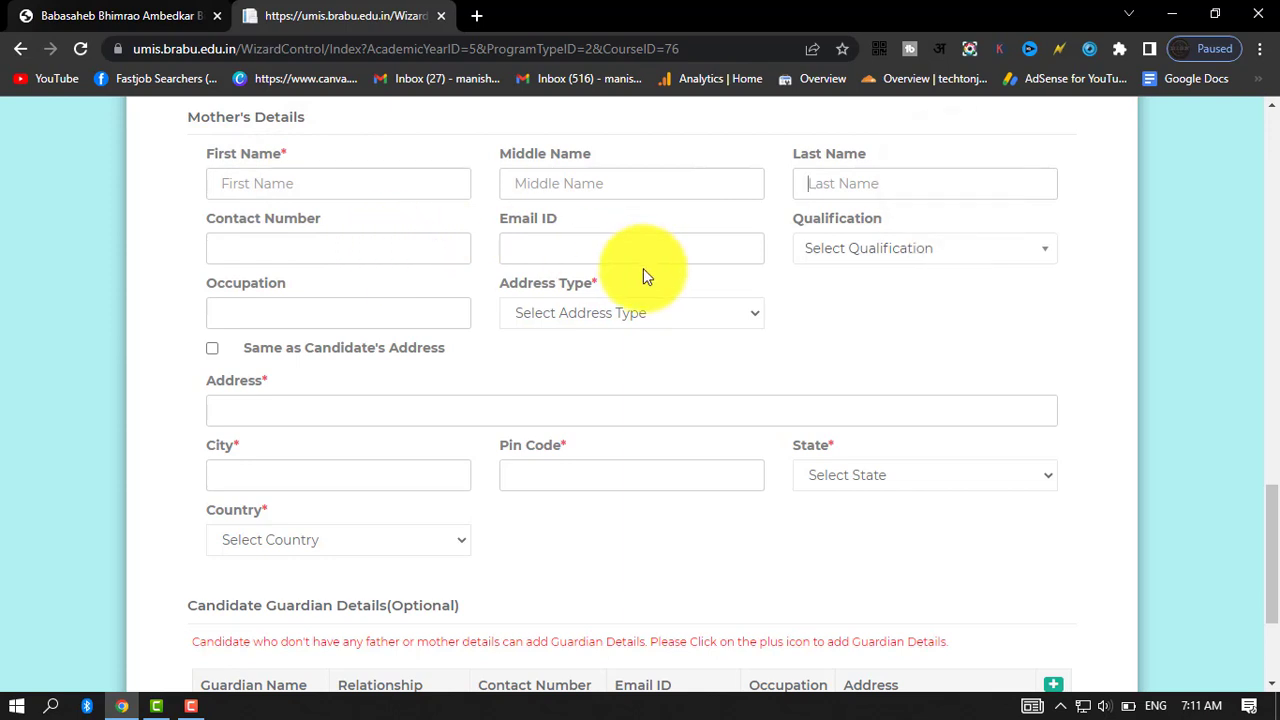
pyautogui.click(850, 248)
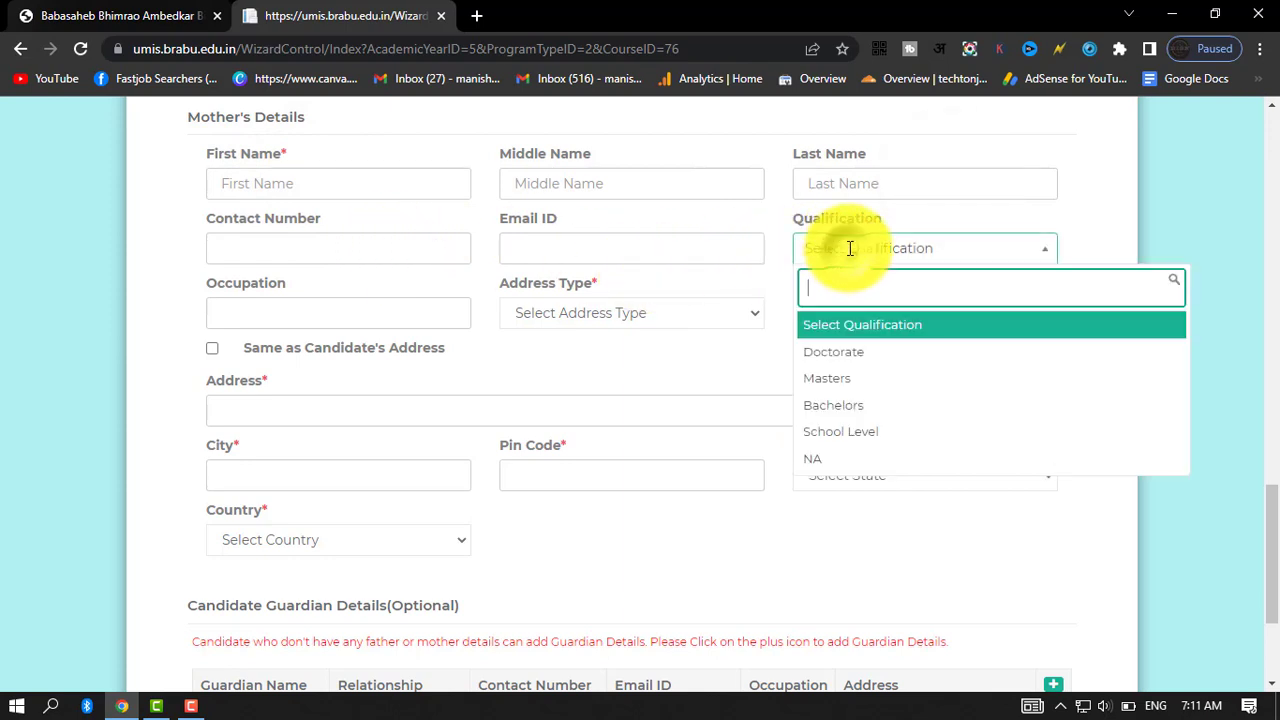
pyautogui.click(1107, 224)
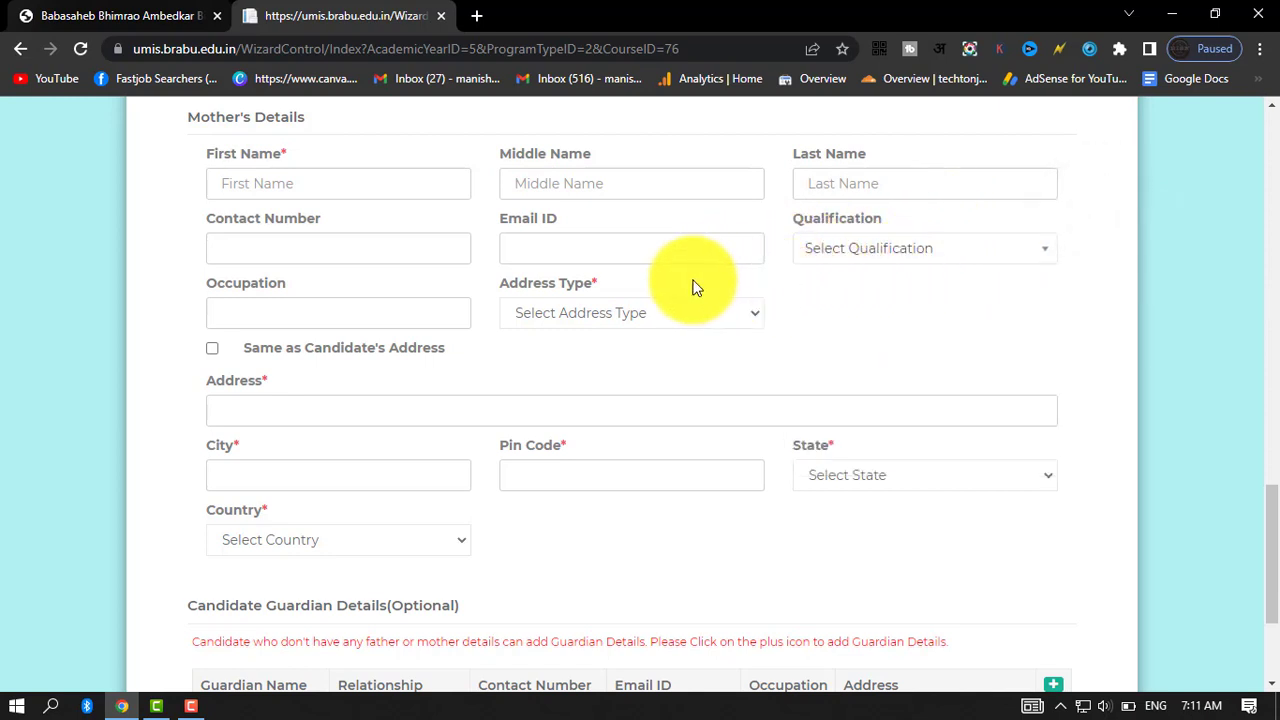
pyautogui.click(599, 317)
pyautogui.click(883, 325)
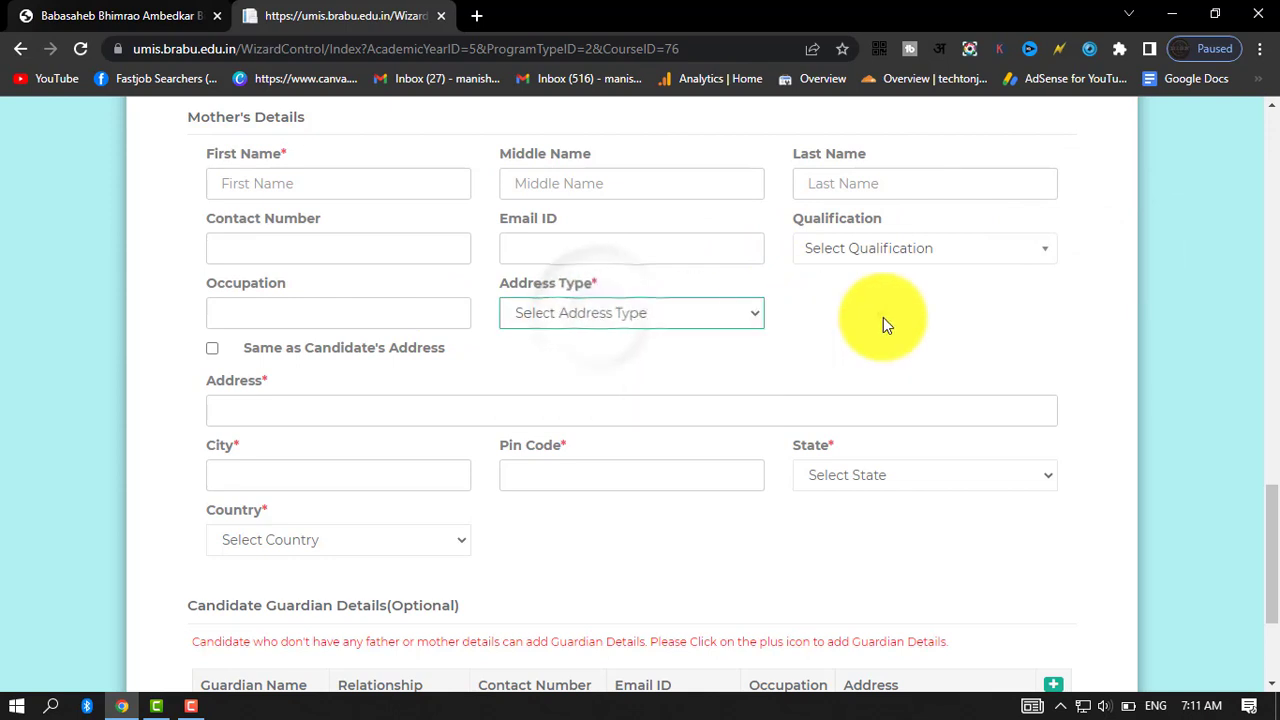
pyautogui.click(553, 305)
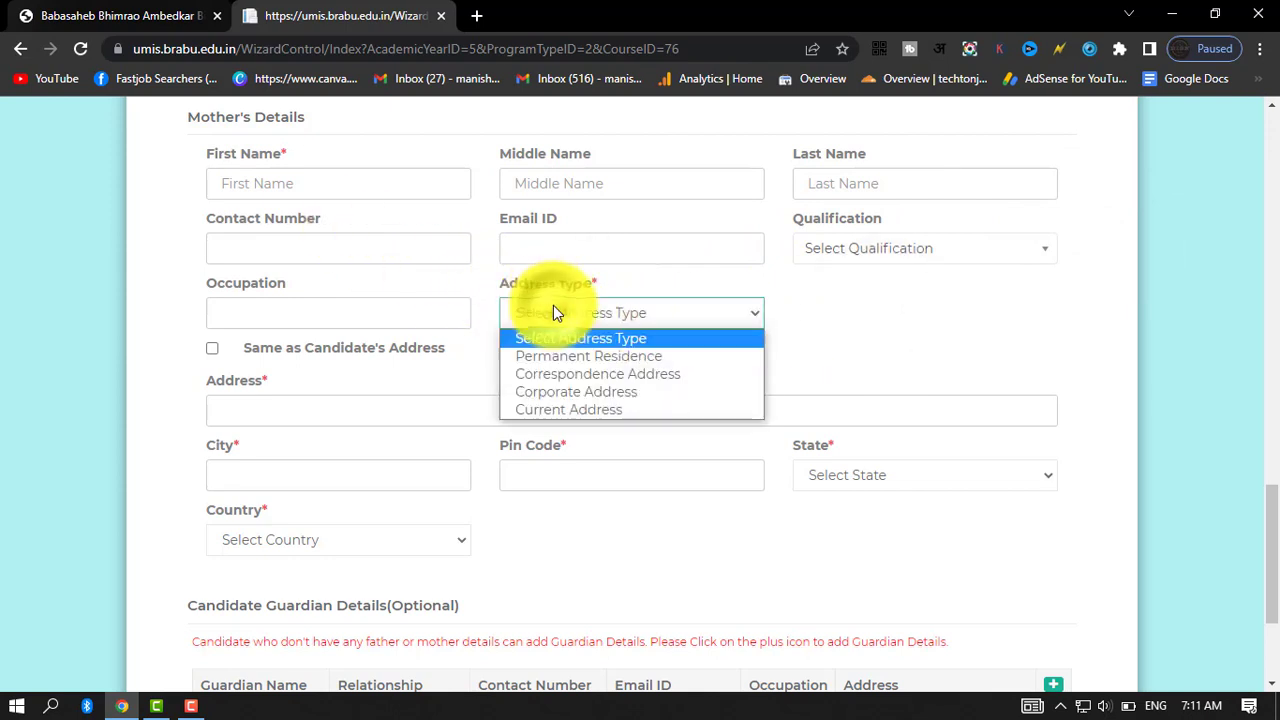
pyautogui.click(700, 363)
pyautogui.scroll(-1, 394, 380)
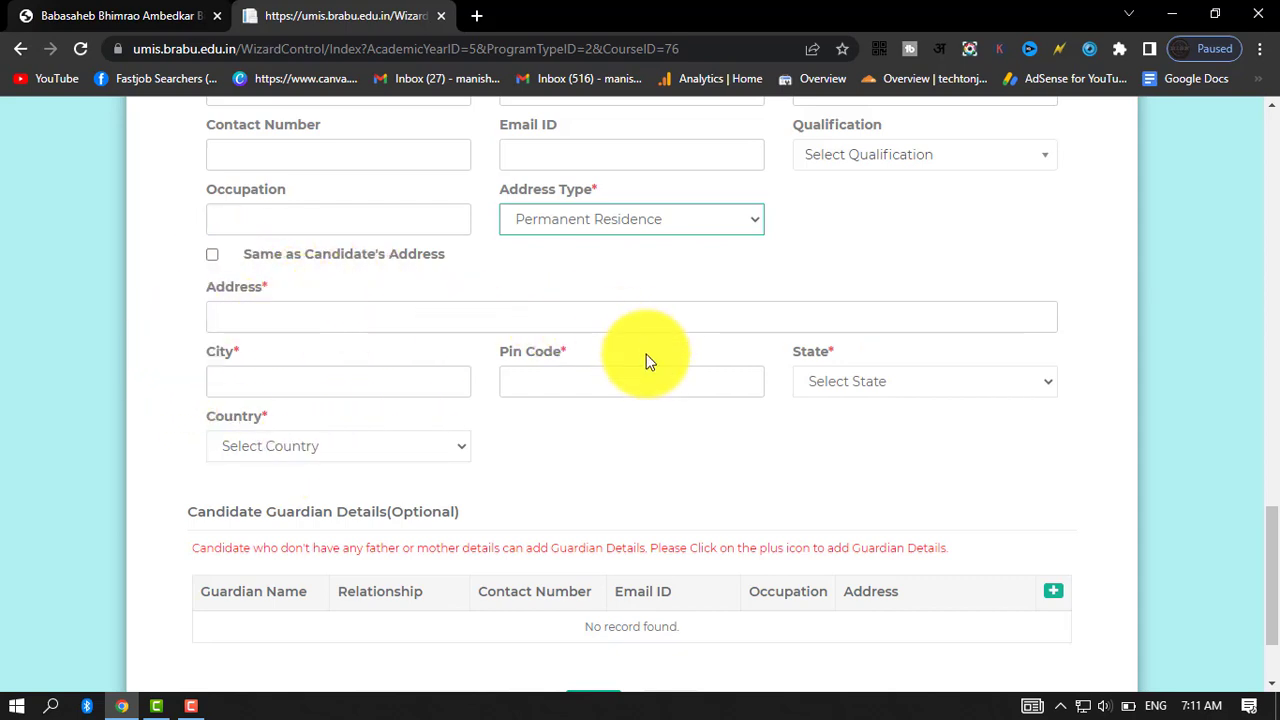
# Examine the optional candidate guardian details section and recheck the parents' address fields above it.
pyautogui.scroll(-2, 600, 444)
pyautogui.moveTo(187, 380); pyautogui.dragTo(418, 385)
pyautogui.click(540, 392)
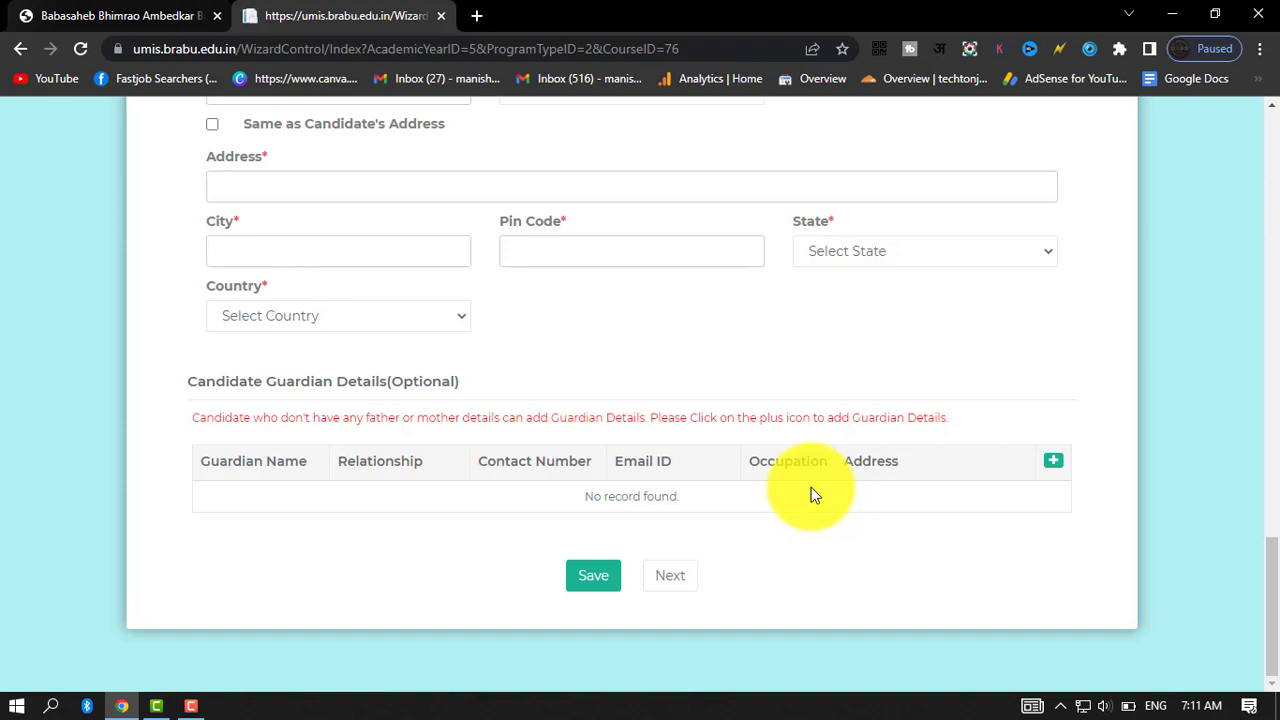
pyautogui.scroll(4, 790, 482)
pyautogui.scroll(2, 620, 466)
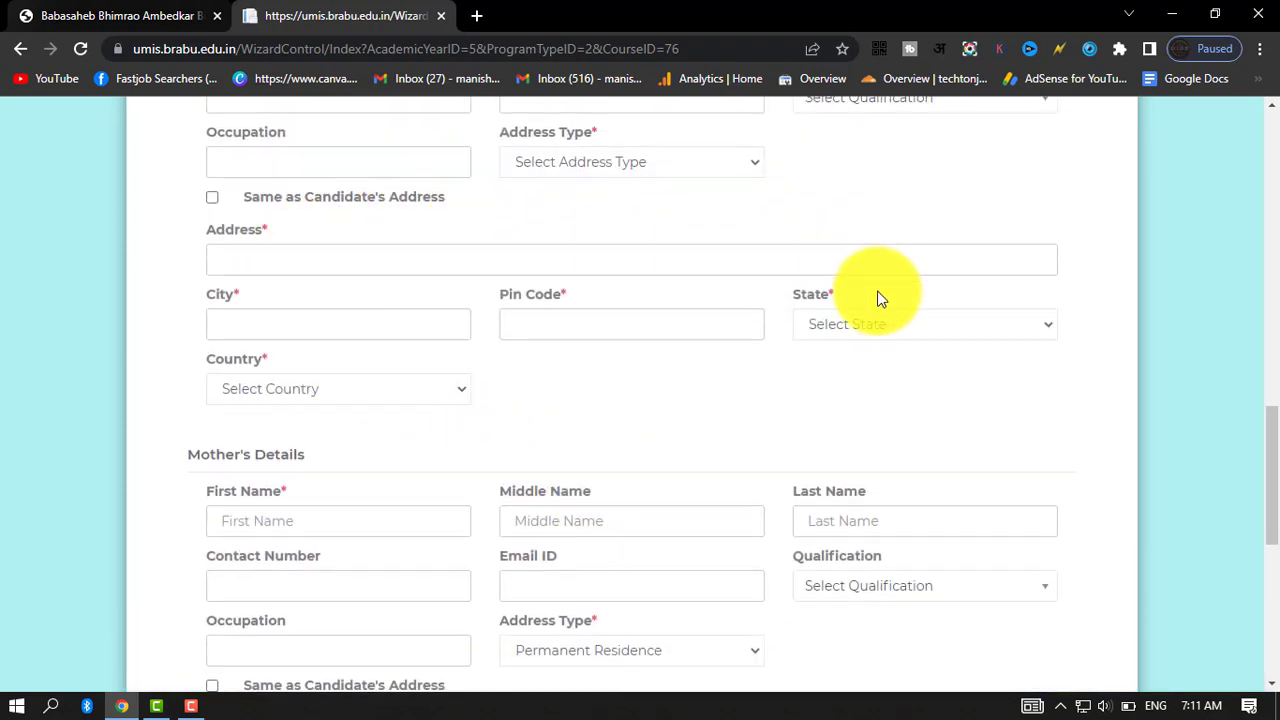
pyautogui.scroll(-6, 871, 305)
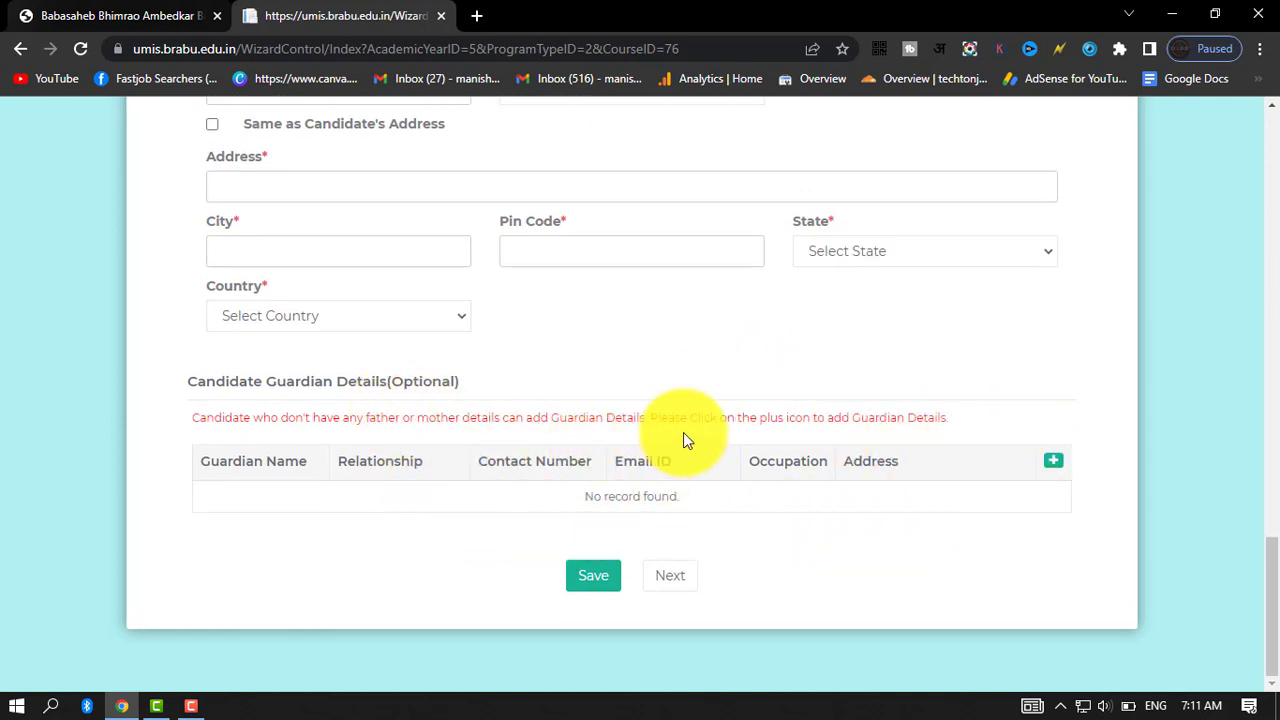
pyautogui.scroll(5, 727, 433)
pyautogui.scroll(-5, 727, 436)
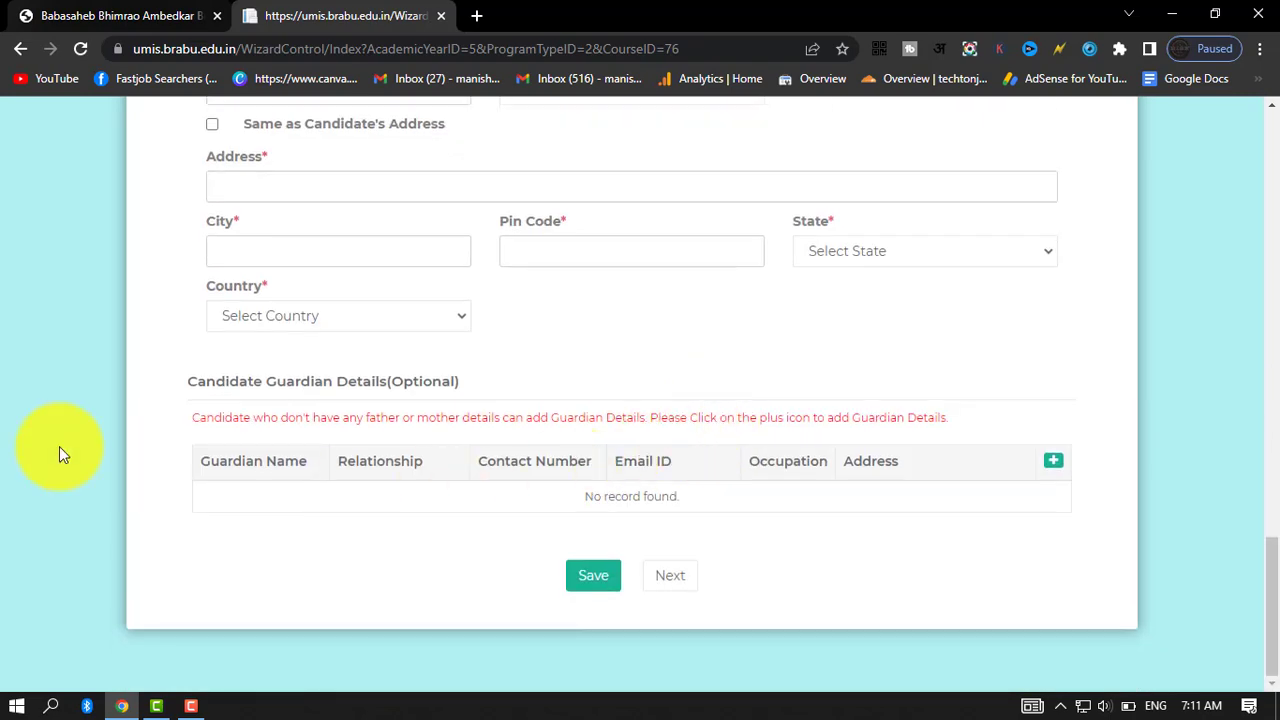
pyautogui.scroll(20, 549, 300)
pyautogui.scroll(-15, 590, 316)
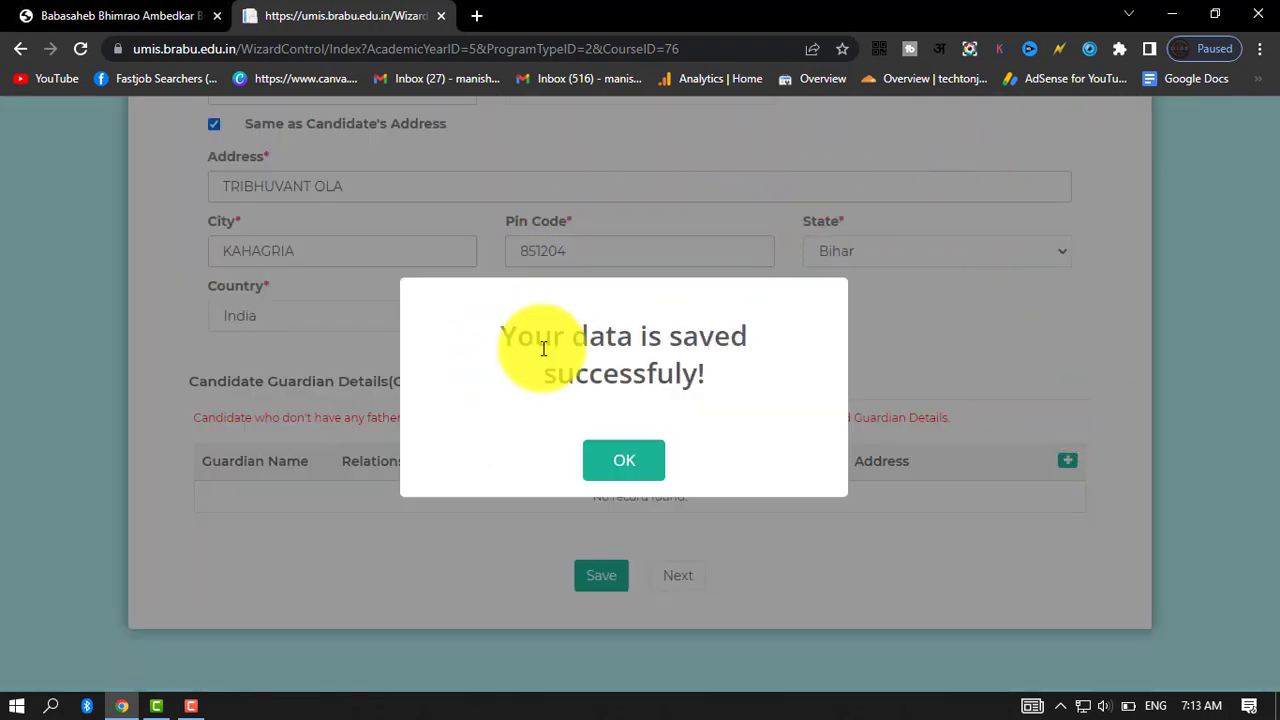
# Acknowledge the saved basic details, proceed to the course details and college preferences, and set the subject to History.
pyautogui.click(595, 457)
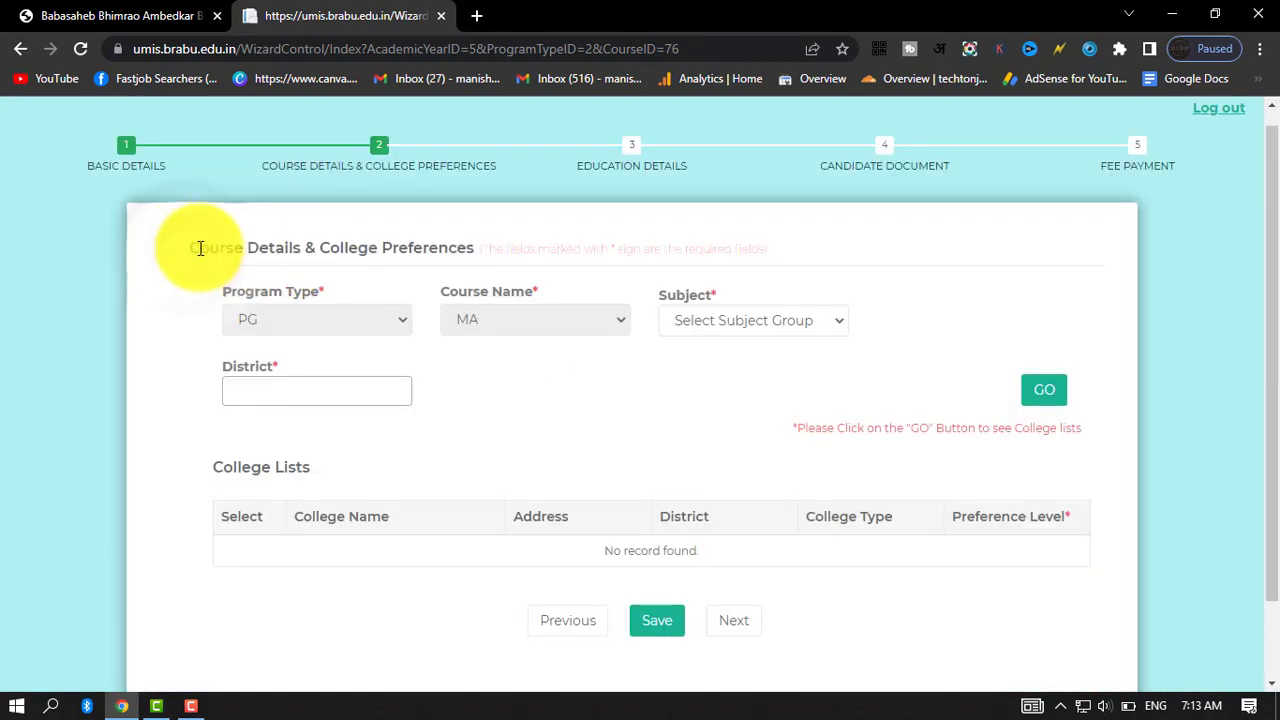
pyautogui.moveTo(195, 250); pyautogui.dragTo(258, 250)
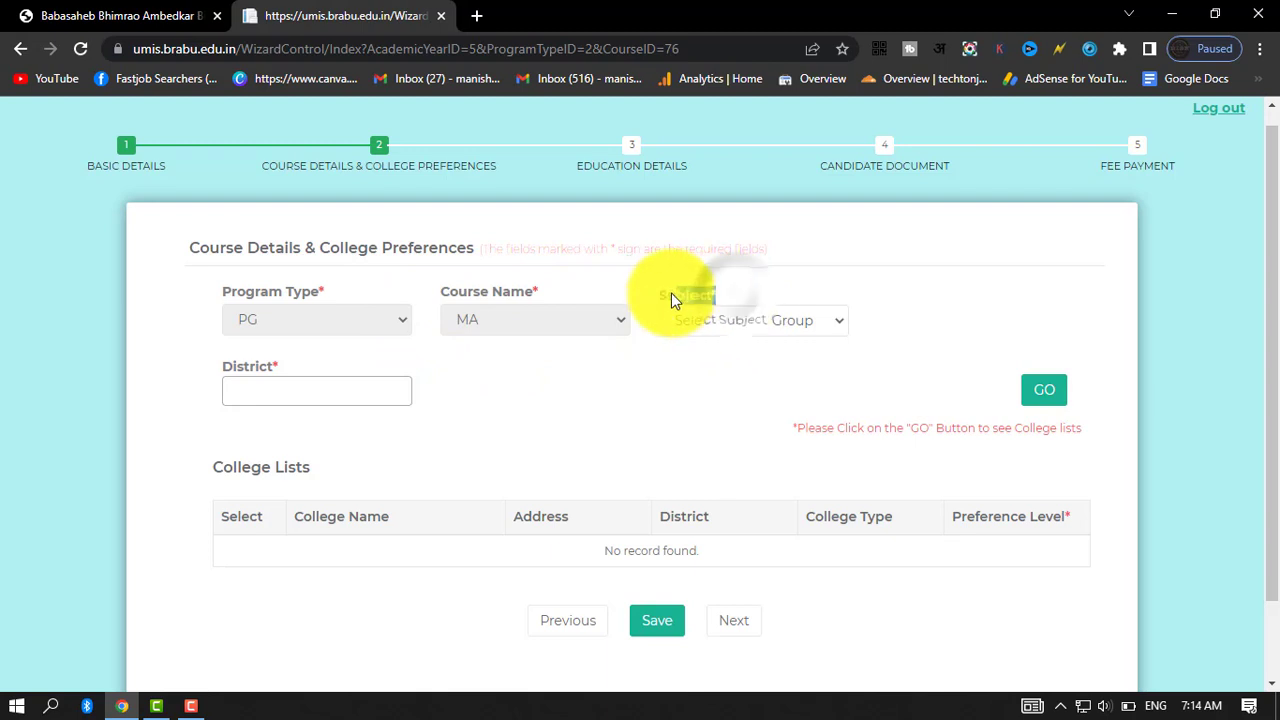
pyautogui.click(757, 293)
pyautogui.click(750, 320)
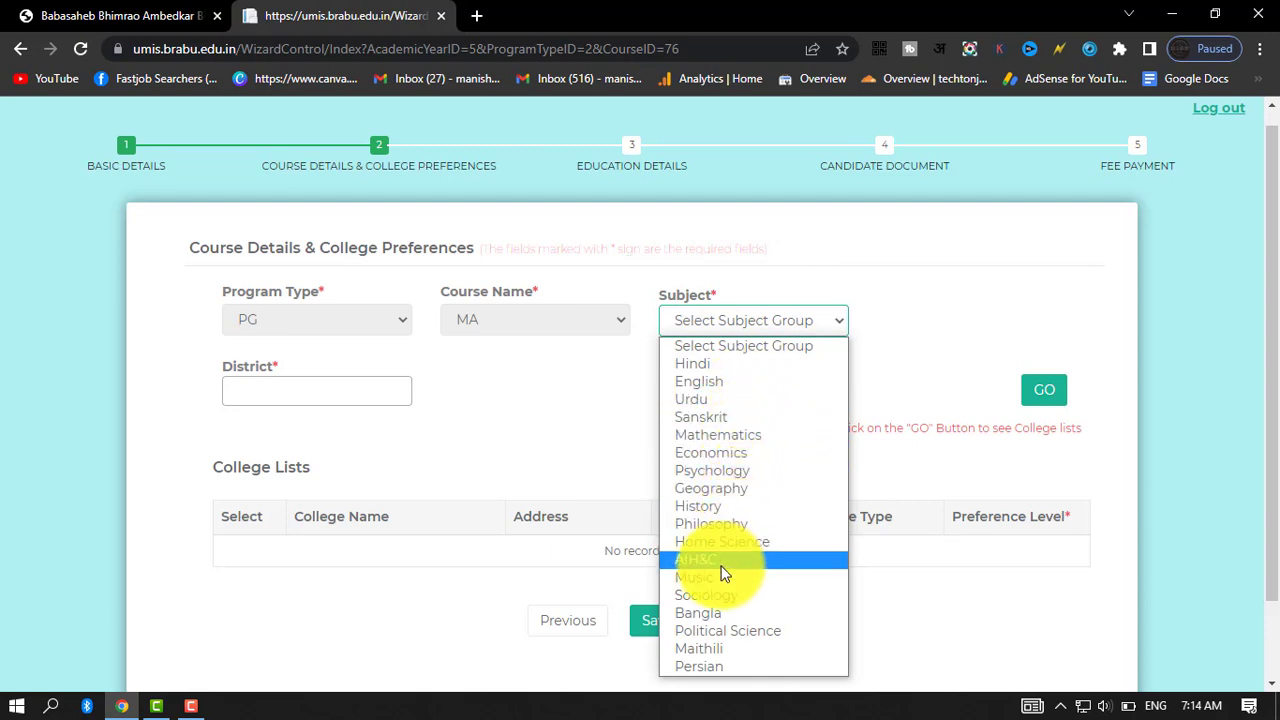
pyautogui.click(972, 347)
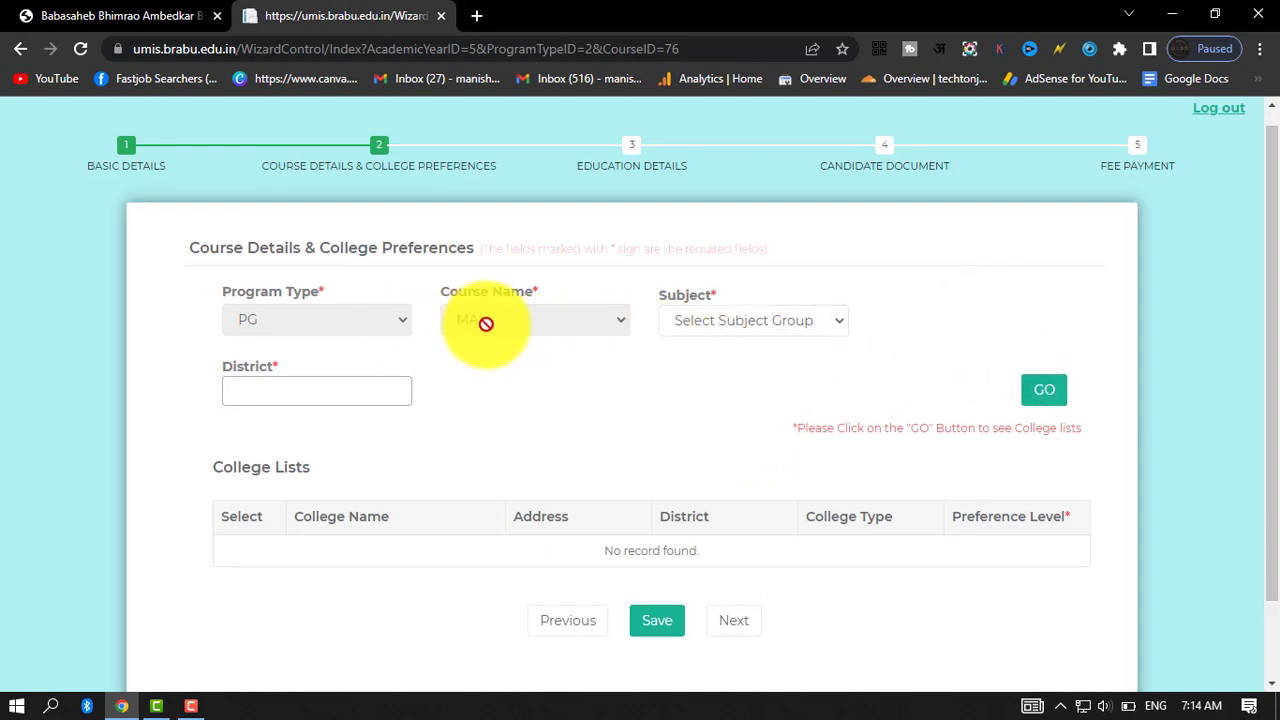
pyautogui.click(751, 320)
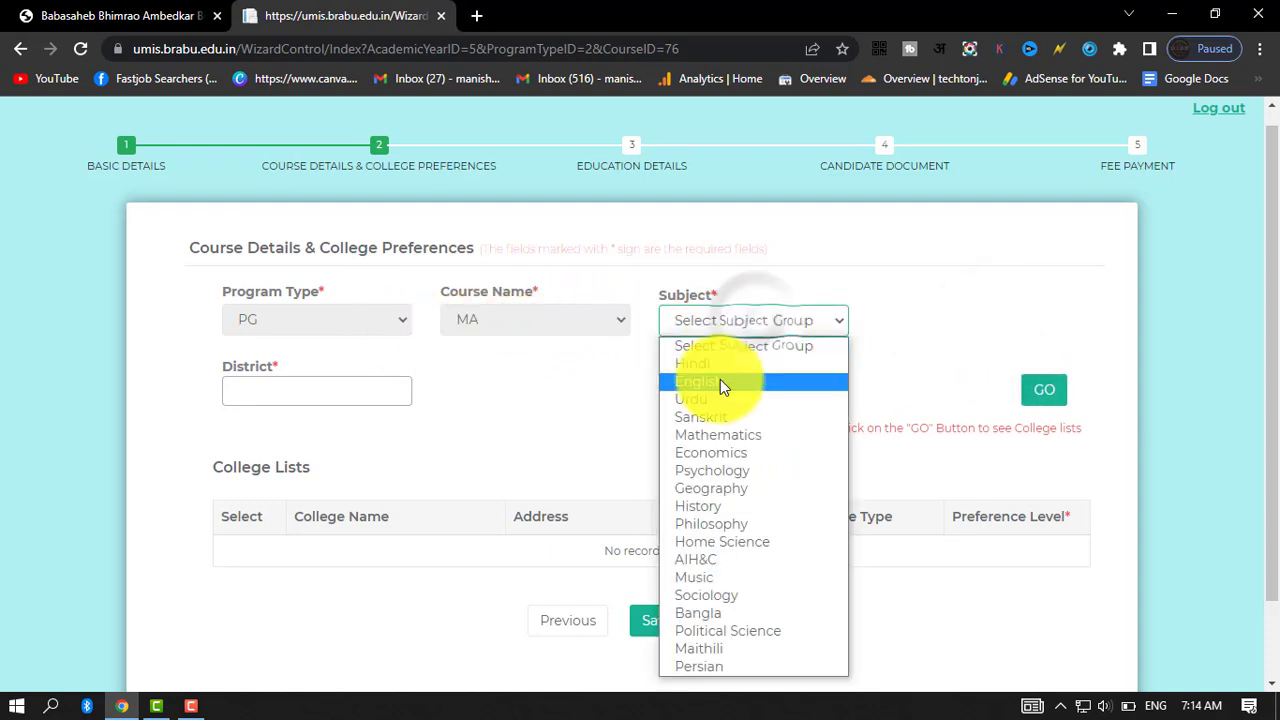
pyautogui.click(722, 507)
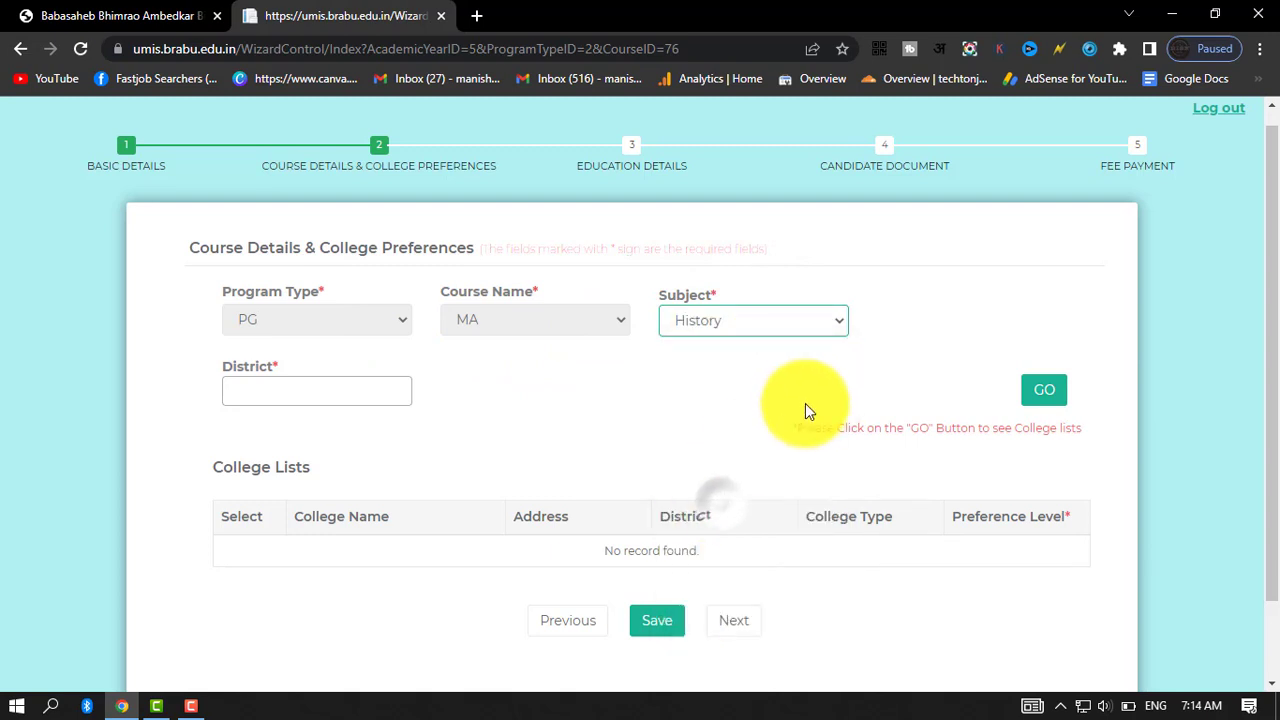
# Choose Muzaffarpur as the district and load the list of its colleges offering the selected subject.
pyautogui.click(350, 391)
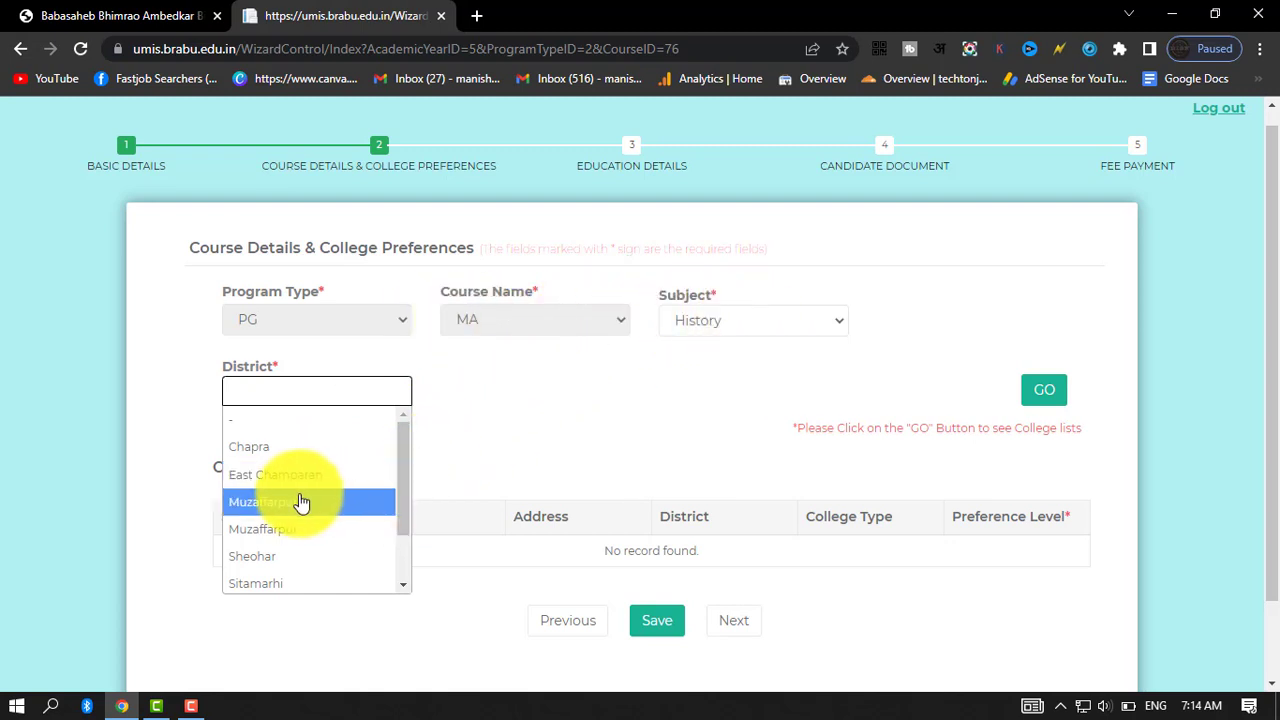
pyautogui.scroll(-1, 300, 500)
pyautogui.scroll(1, 300, 500)
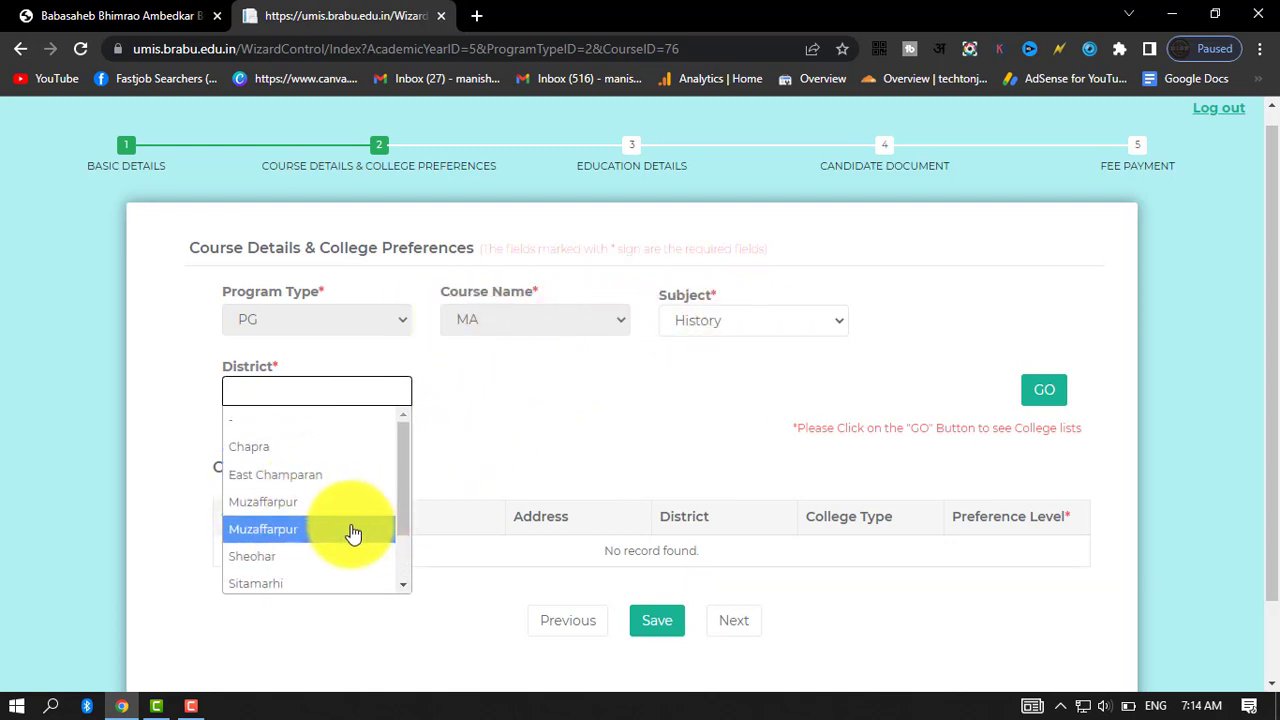
pyautogui.scroll(-1, 330, 514)
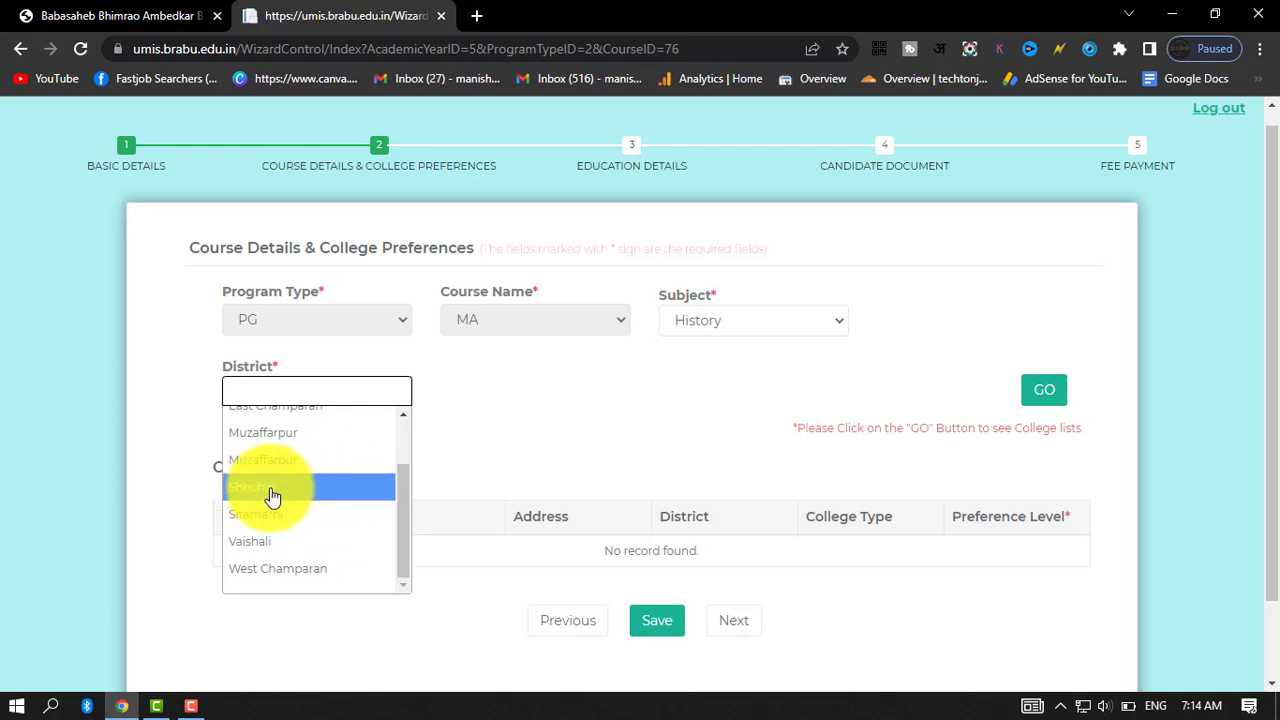
pyautogui.scroll(1, 310, 498)
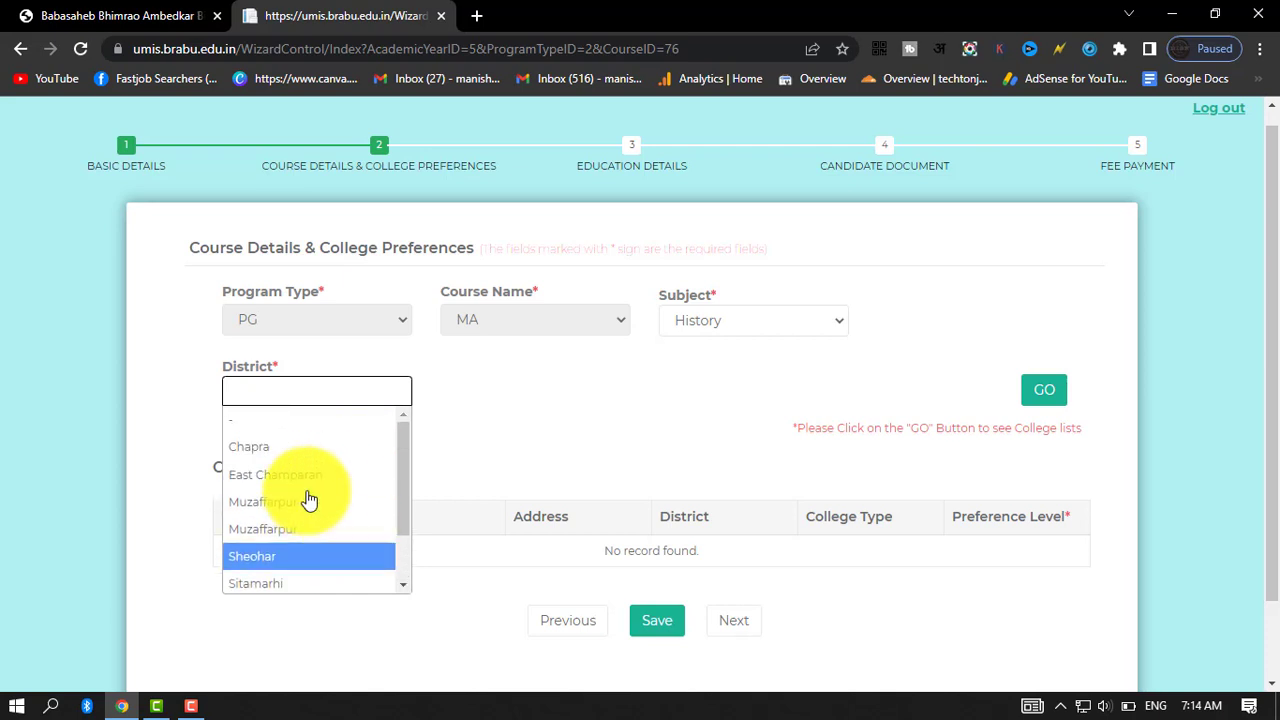
pyautogui.click(486, 420)
pyautogui.click(320, 400)
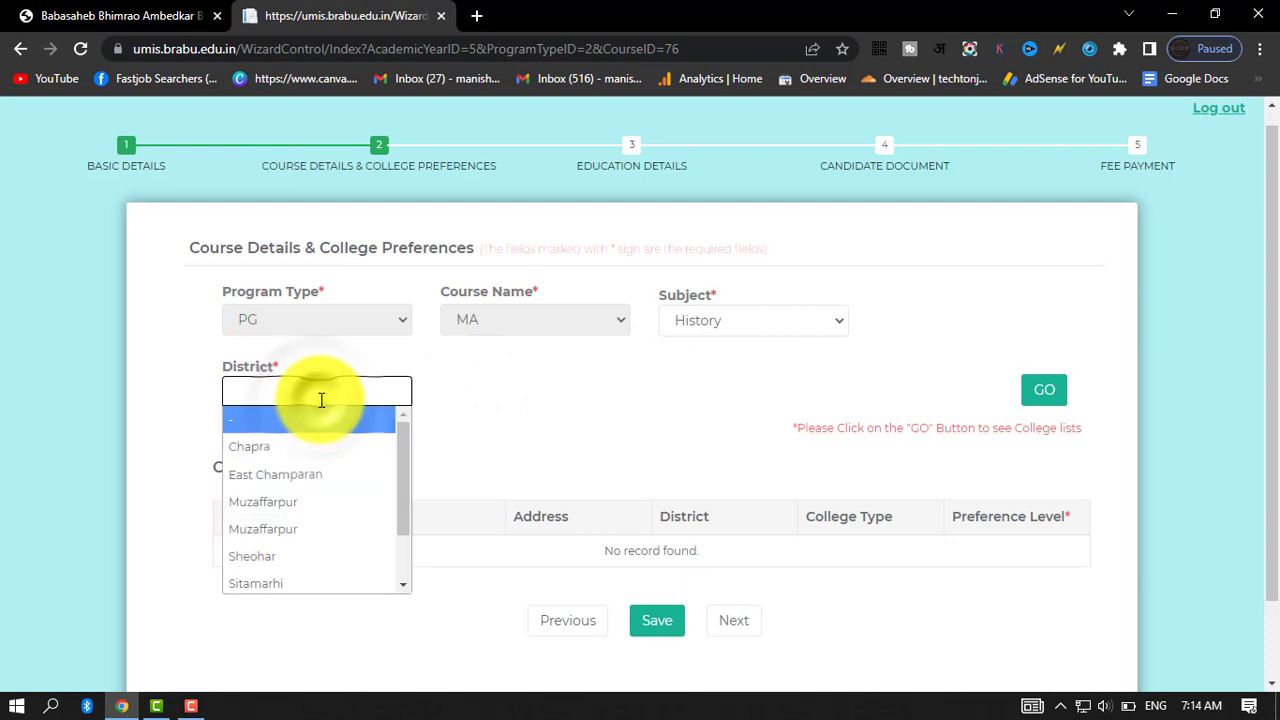
pyautogui.scroll(-3, 305, 477)
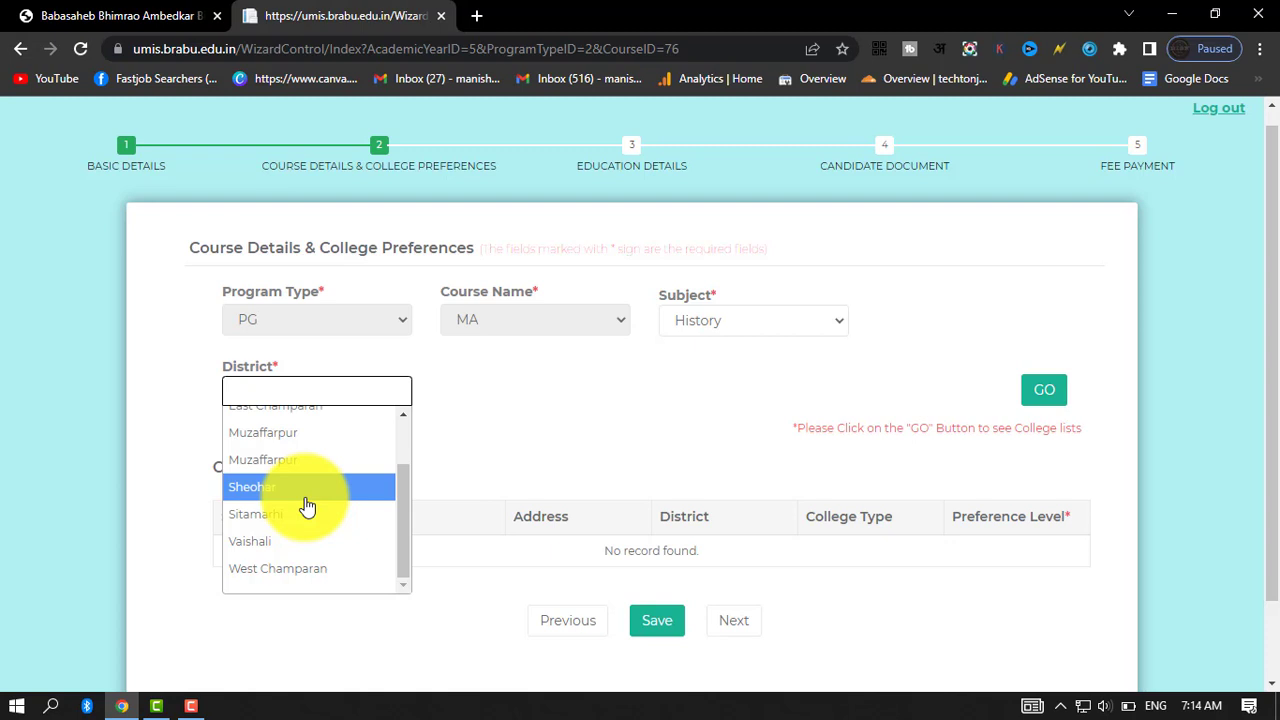
pyautogui.scroll(2, 307, 507)
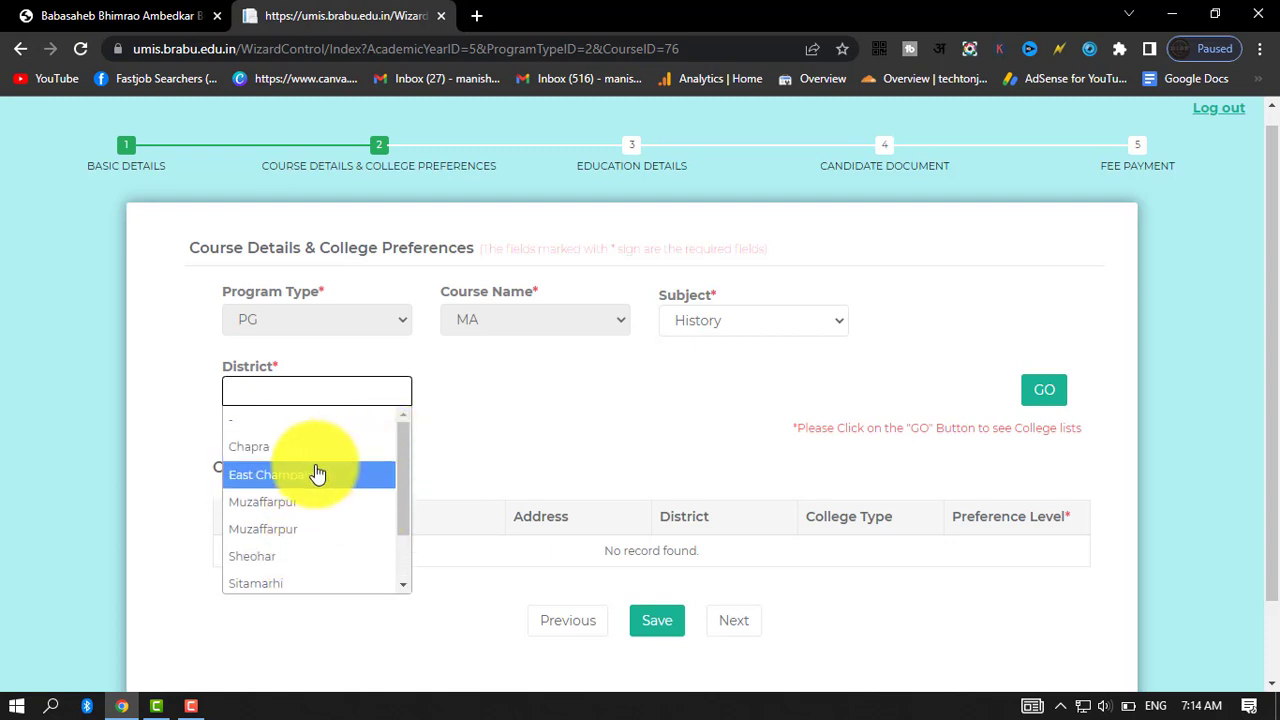
pyautogui.click(285, 502)
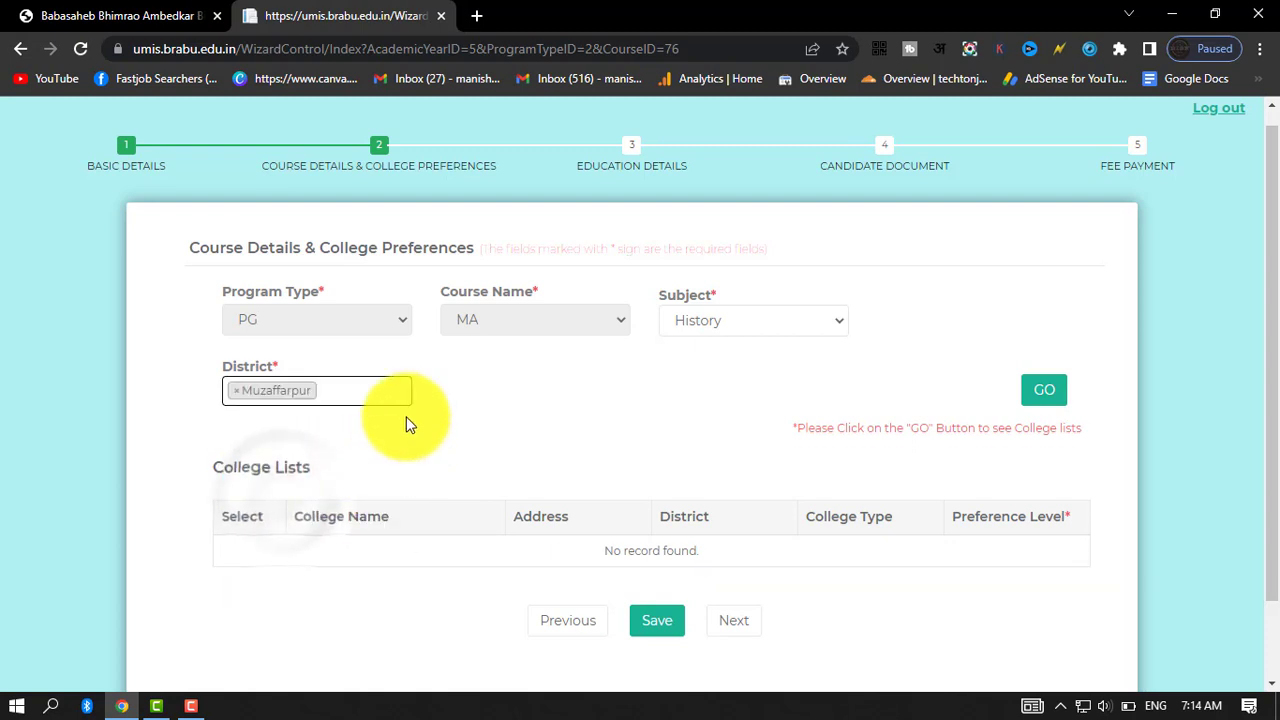
pyautogui.click(1058, 388)
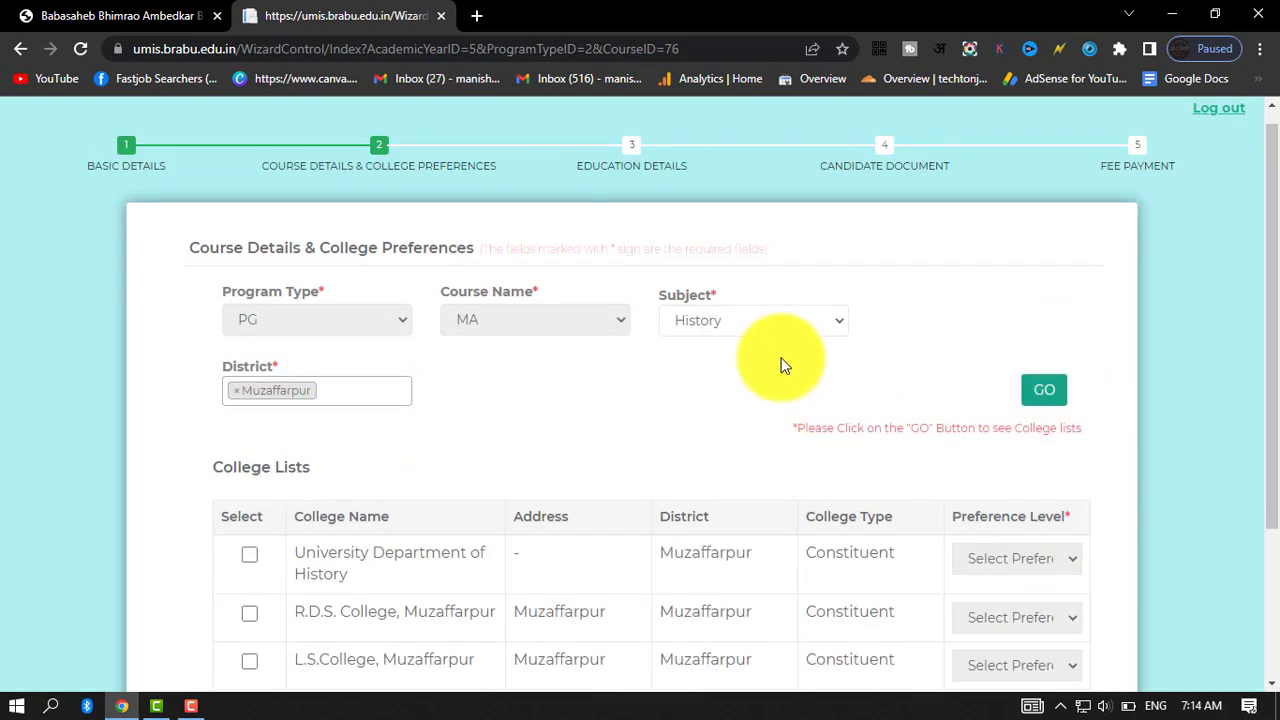
# Add East Champaran as a second district and reload the college list to cover both districts.
pyautogui.scroll(-2, 770, 363)
pyautogui.scroll(1, 380, 366)
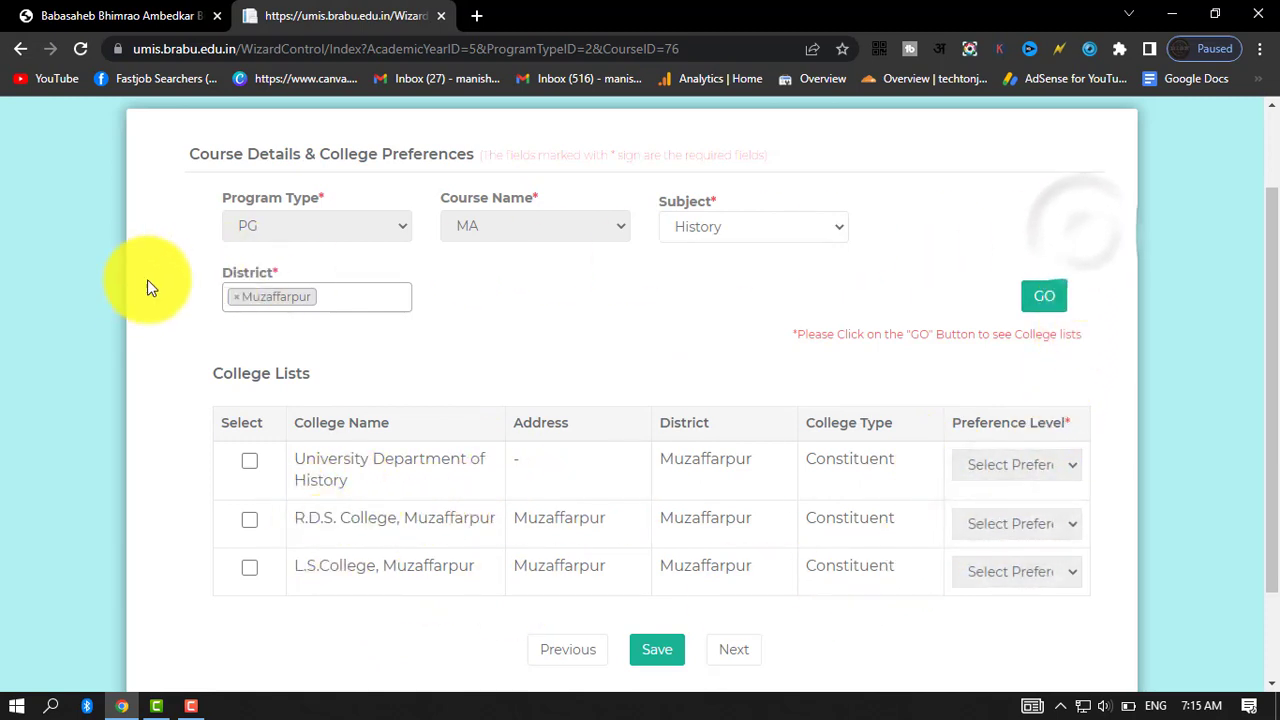
pyautogui.click(340, 294)
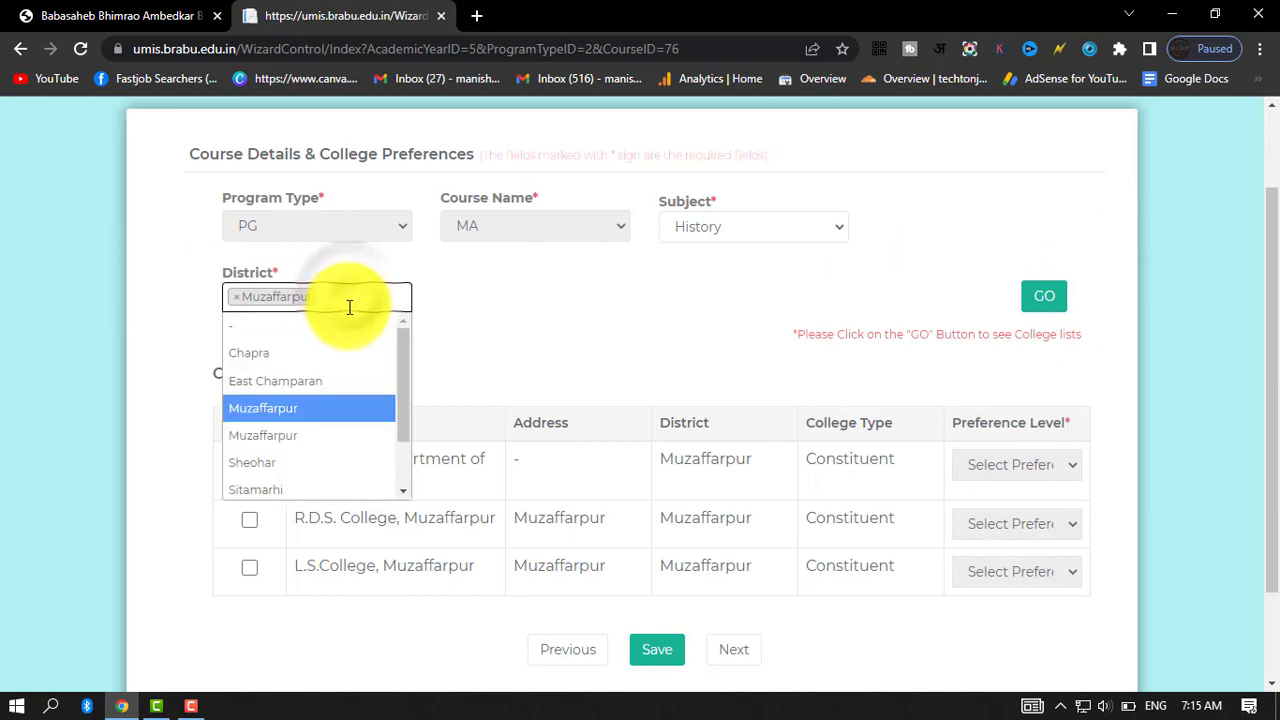
pyautogui.scroll(-1, 321, 384)
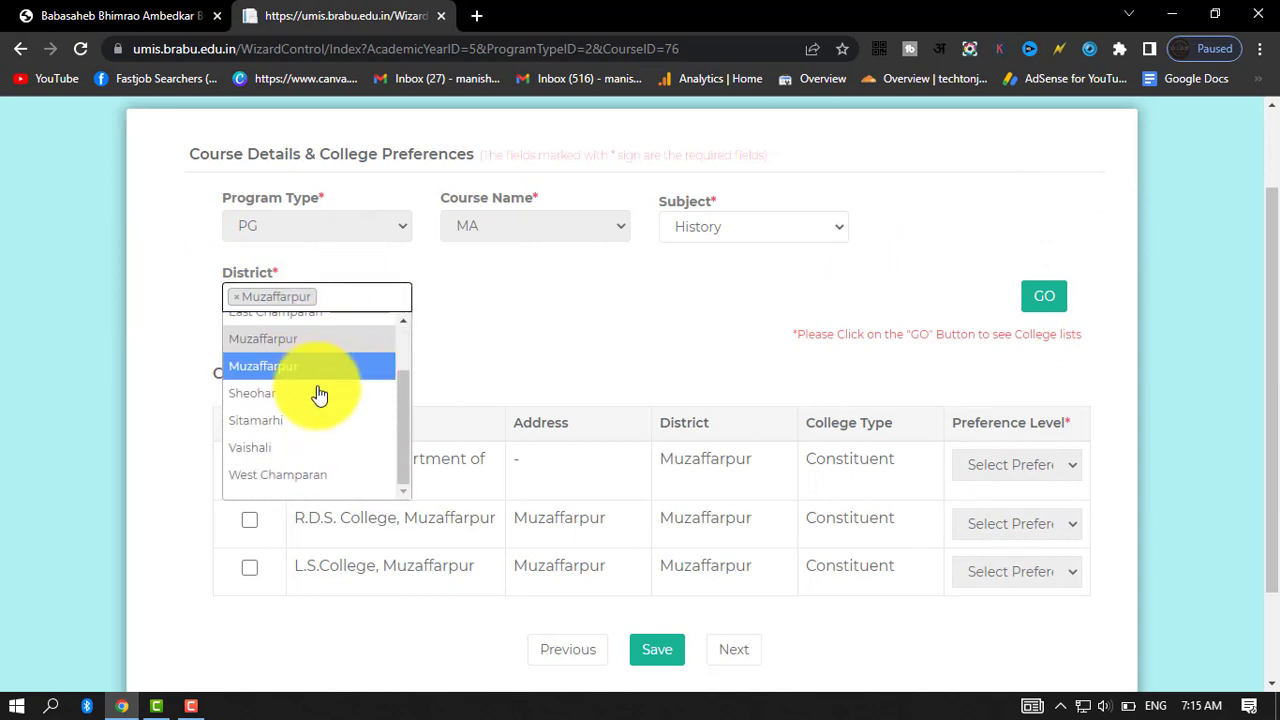
pyautogui.scroll(1, 315, 411)
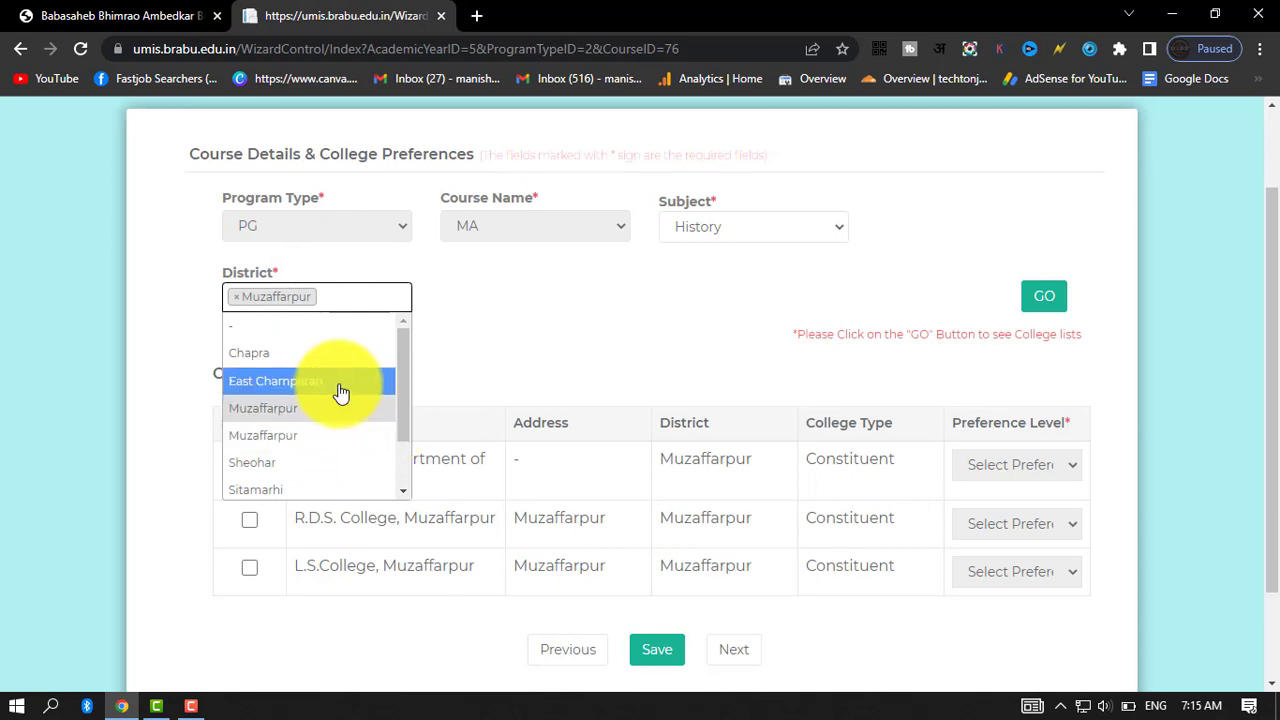
pyautogui.click(340, 390)
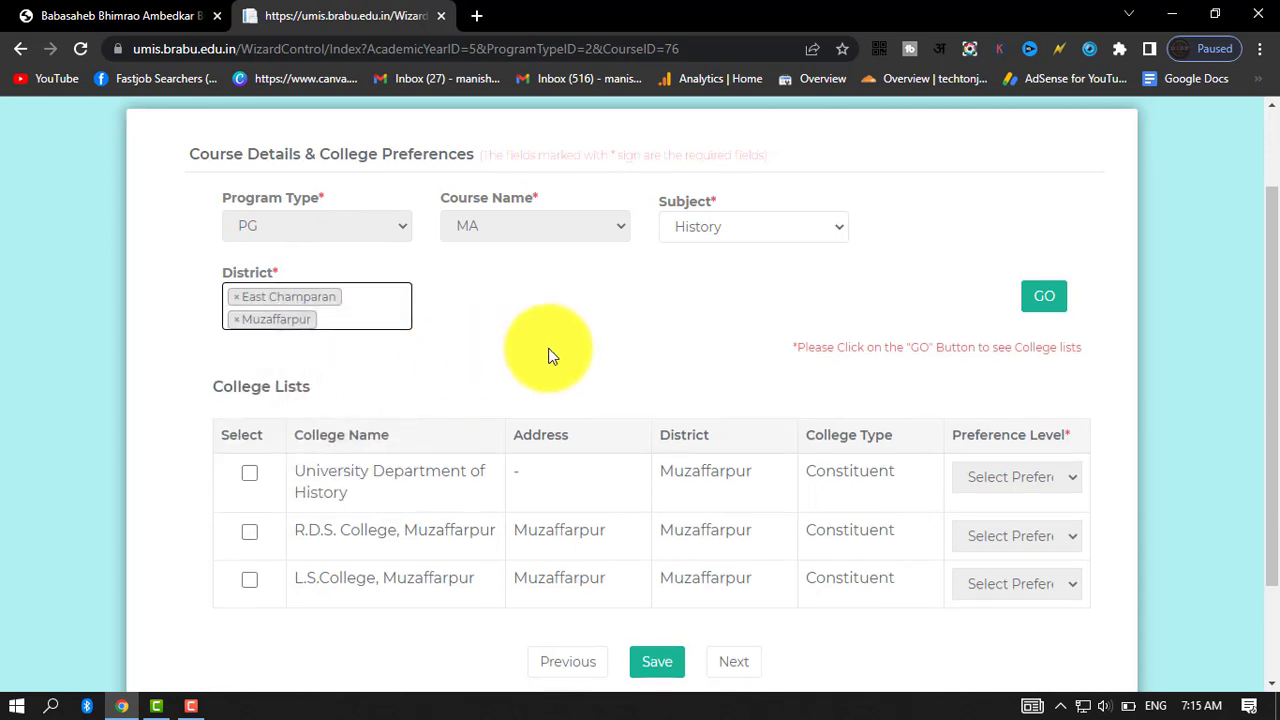
pyautogui.click(1048, 296)
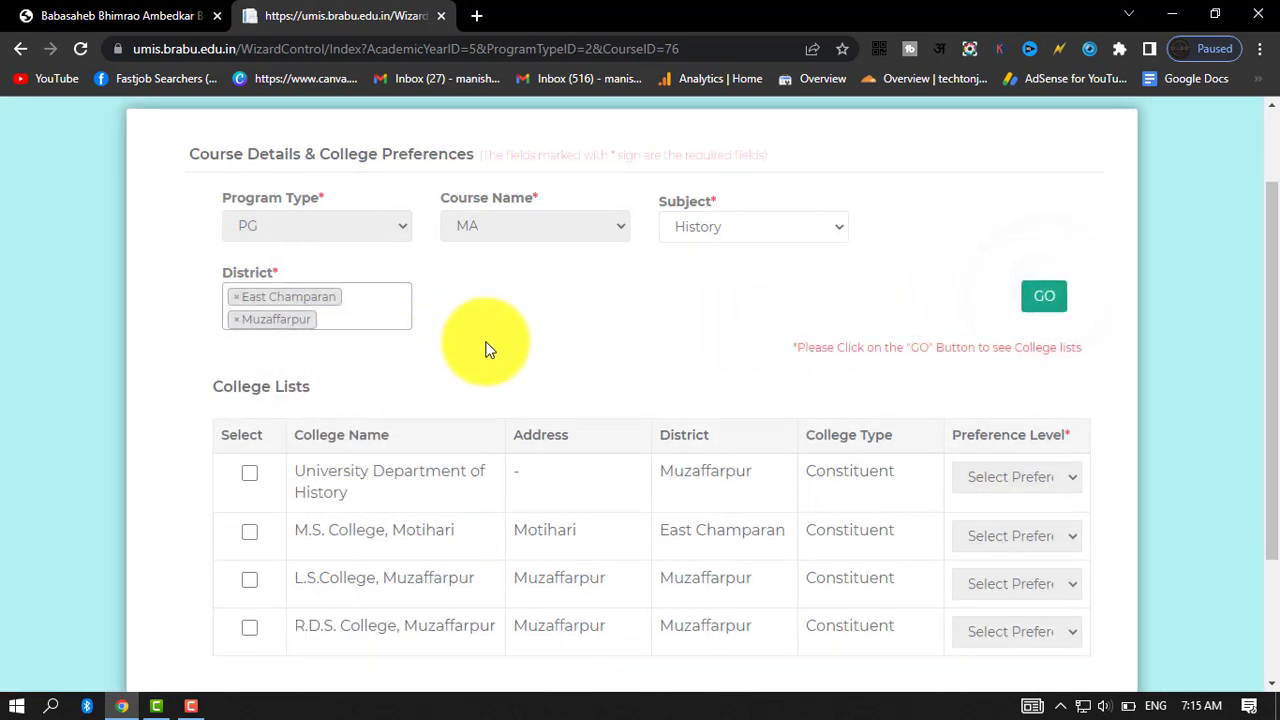
pyautogui.scroll(-1, 414, 506)
pyautogui.scroll(1, 414, 506)
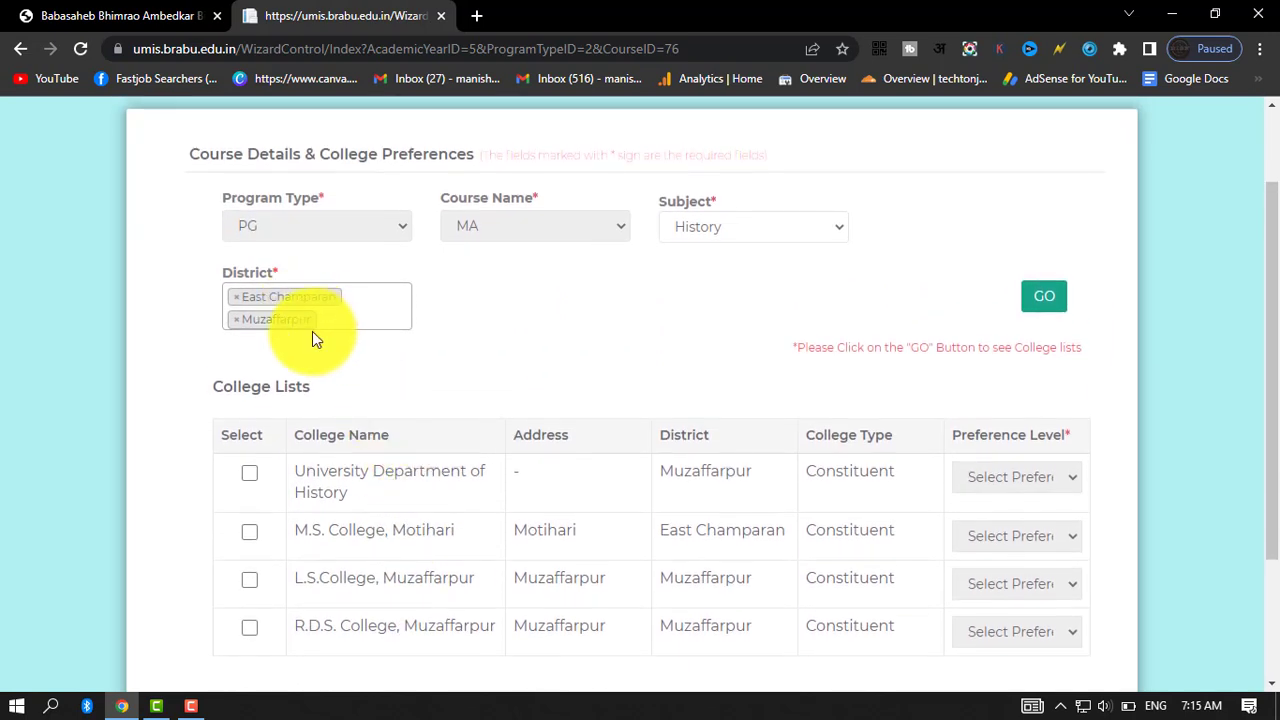
# Select R.D.S. College, Muzaffarpur in the college list and give it preference level 1.
pyautogui.scroll(-1, 464, 509)
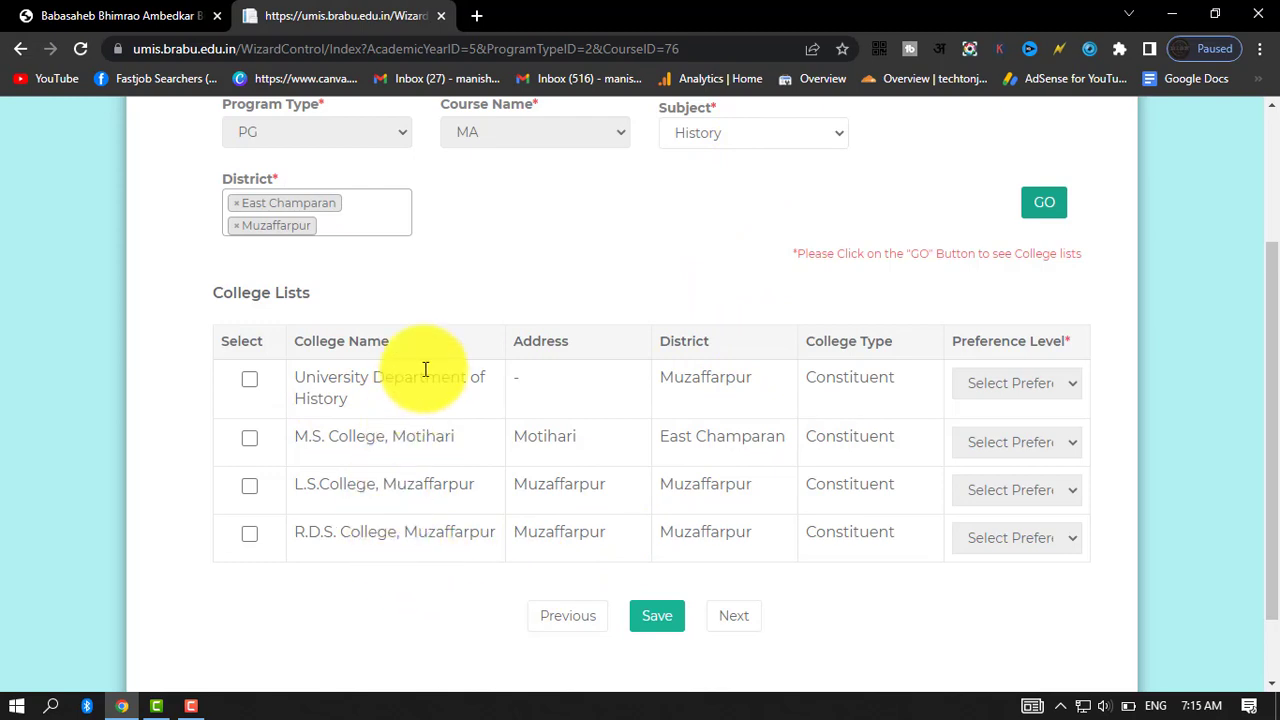
pyautogui.click(390, 214)
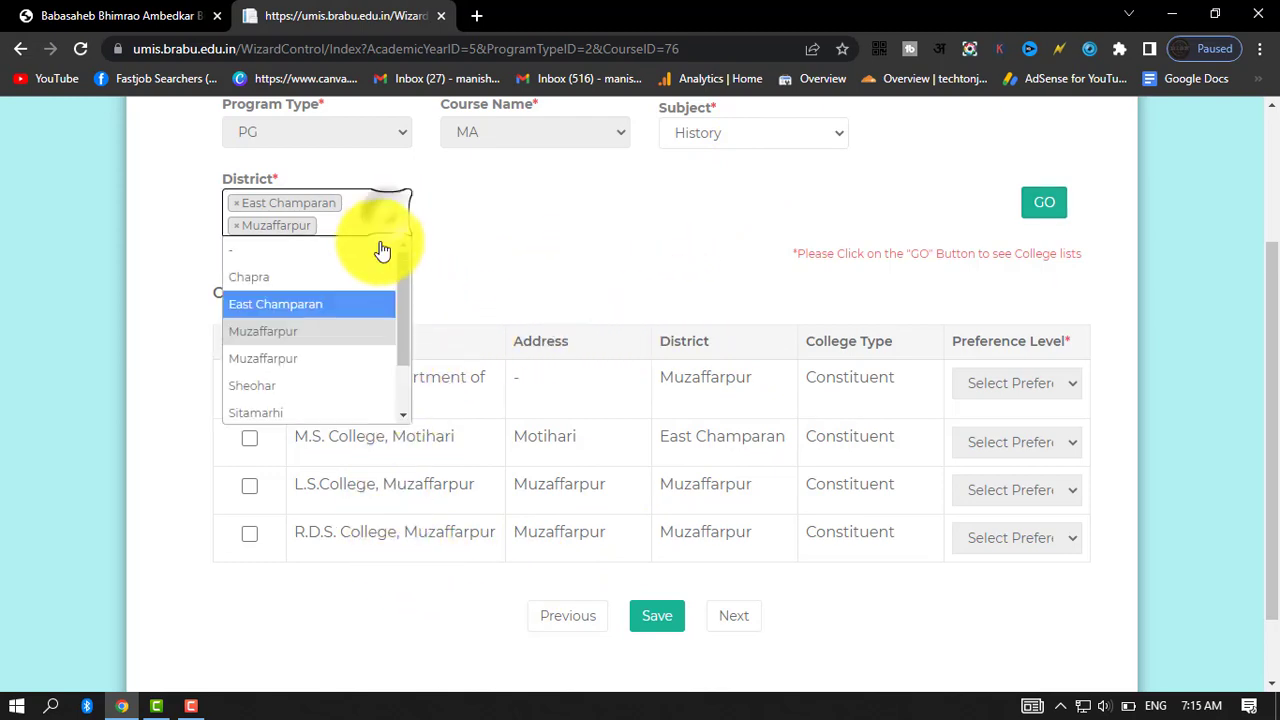
pyautogui.click(597, 228)
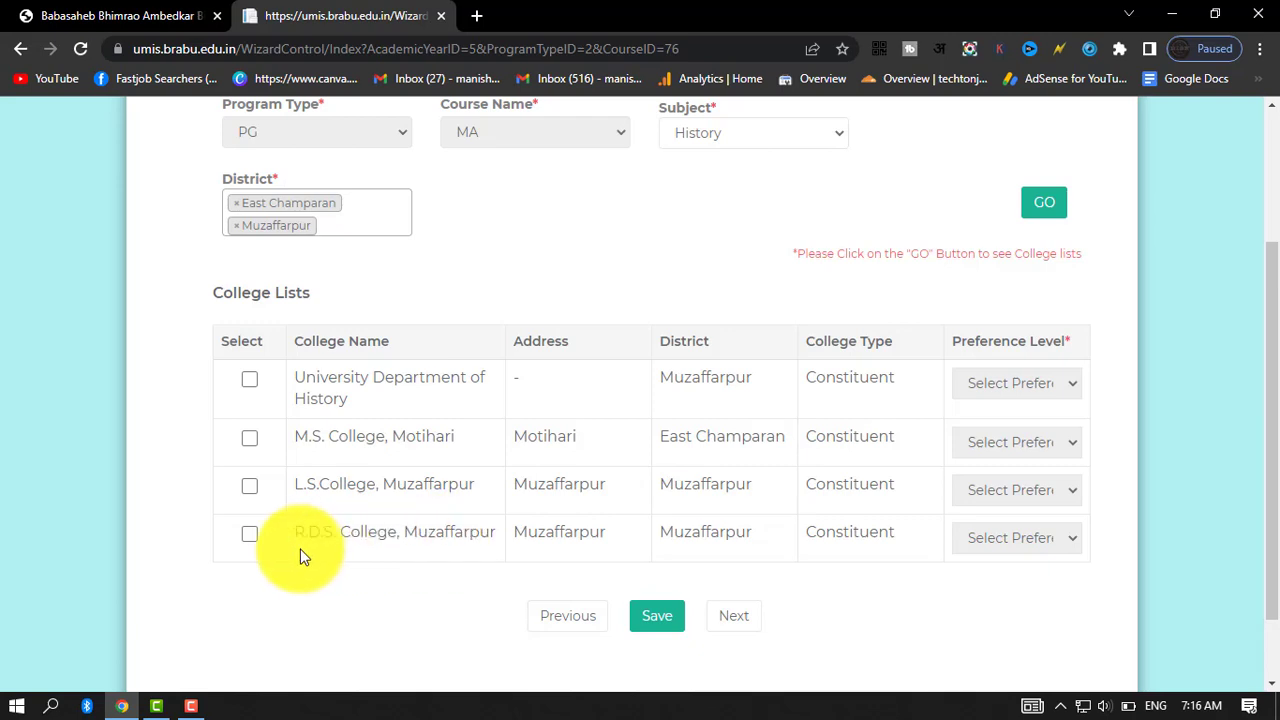
pyautogui.click(250, 535)
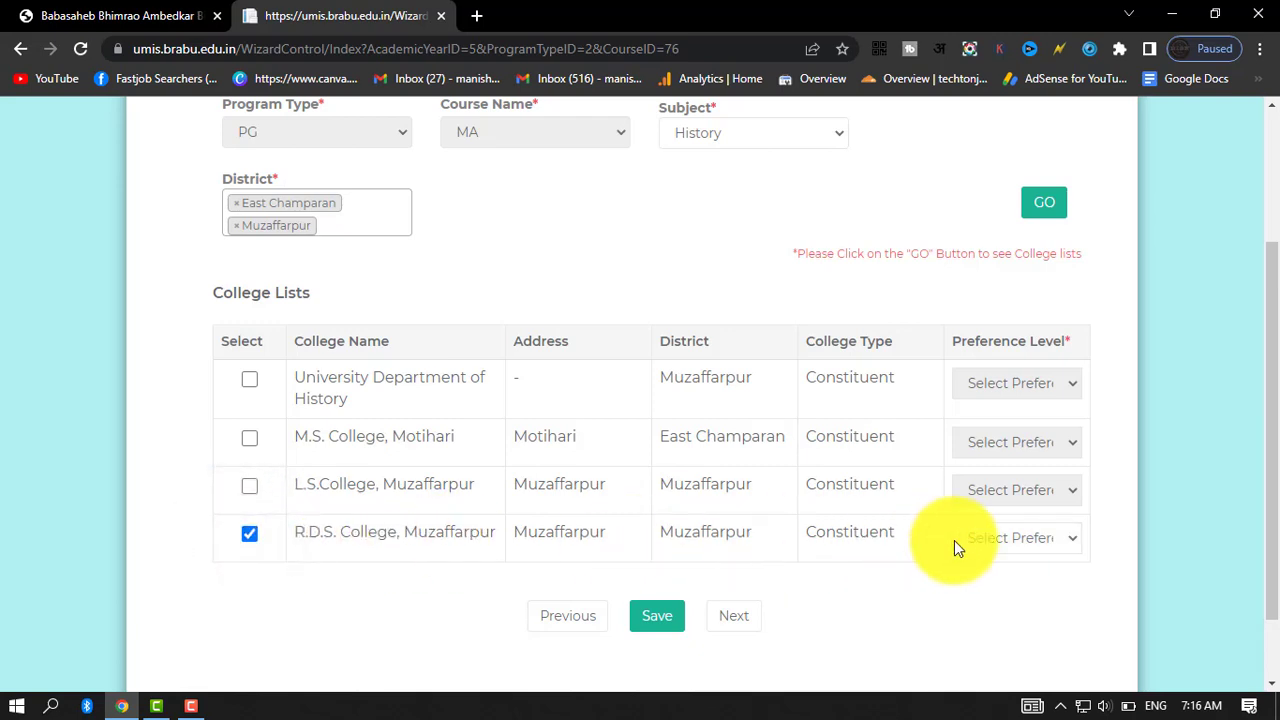
pyautogui.click(1055, 538)
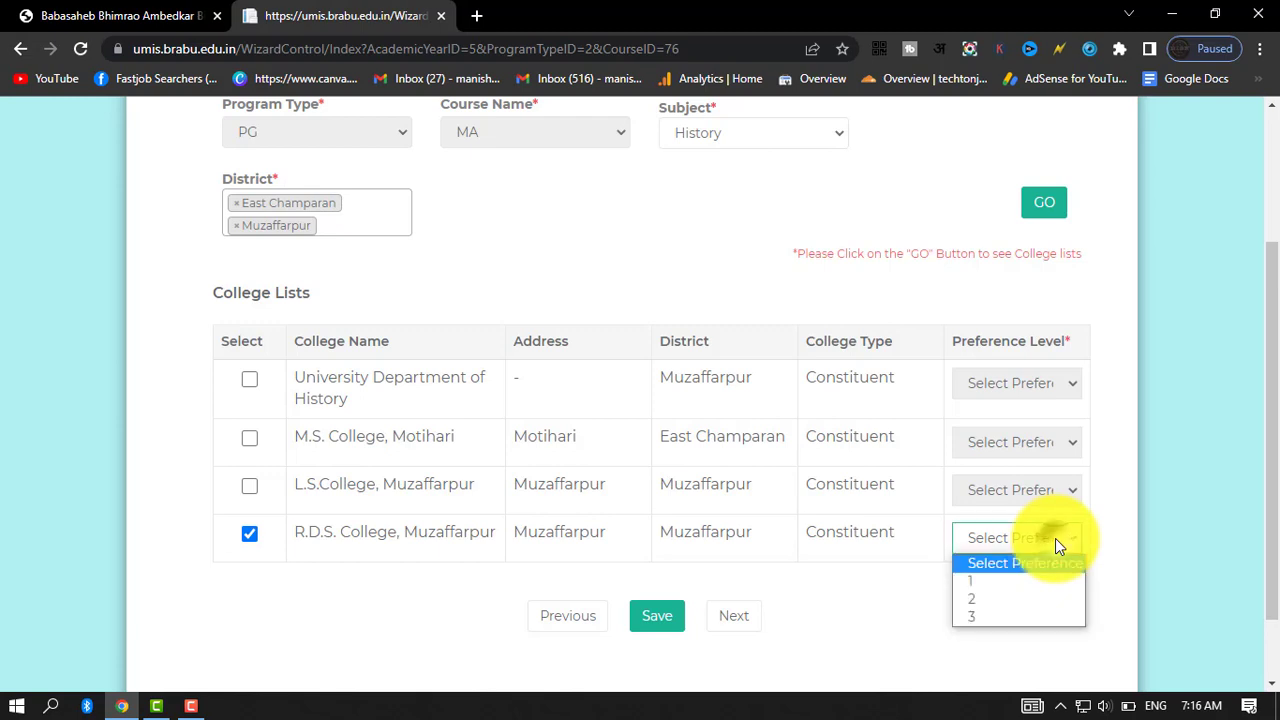
pyautogui.click(1003, 582)
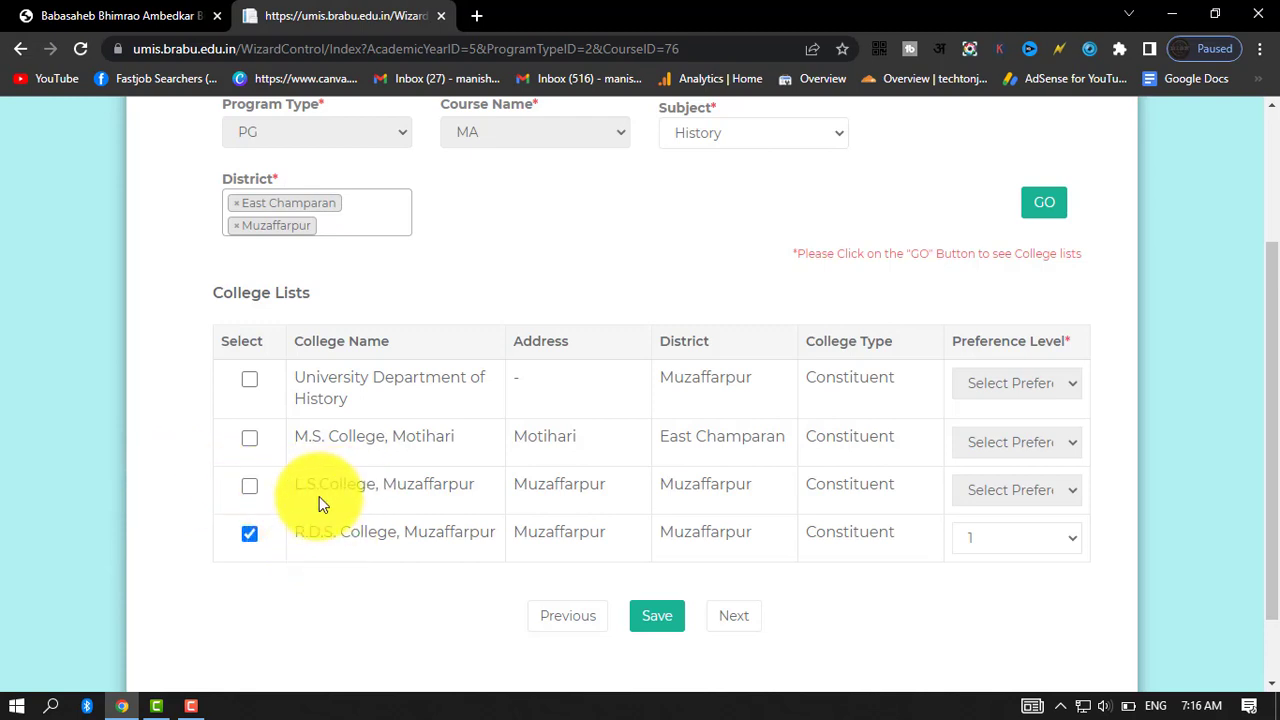
# Select L.S.College, Muzaffarpur with preference level 2 and University Department of History with preference level 3.
pyautogui.click(249, 486)
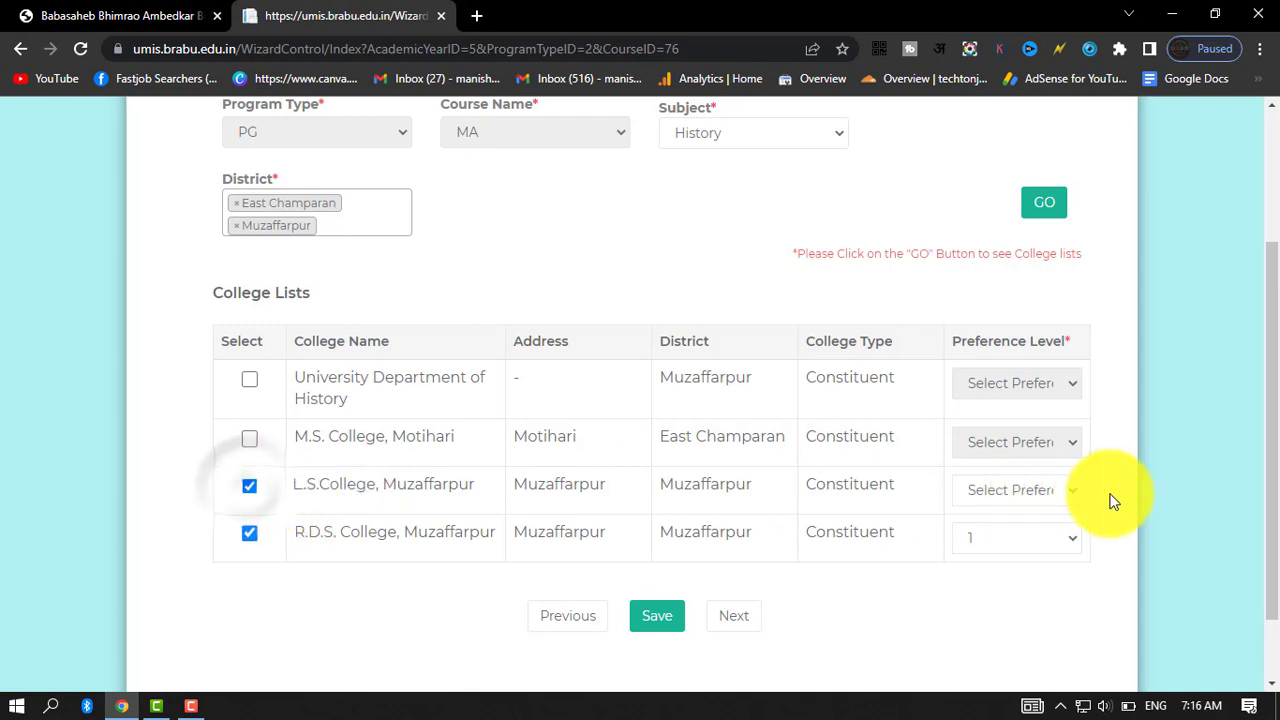
pyautogui.click(1027, 496)
pyautogui.click(987, 550)
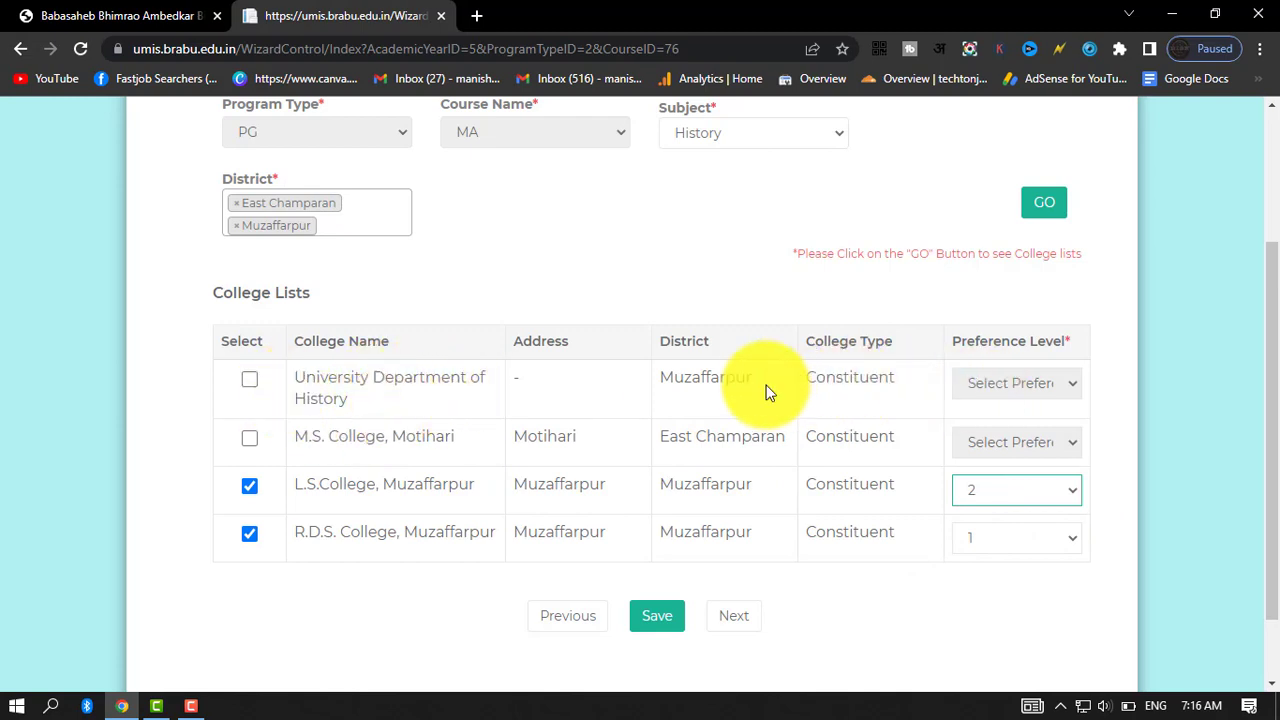
pyautogui.click(243, 380)
pyautogui.click(1028, 388)
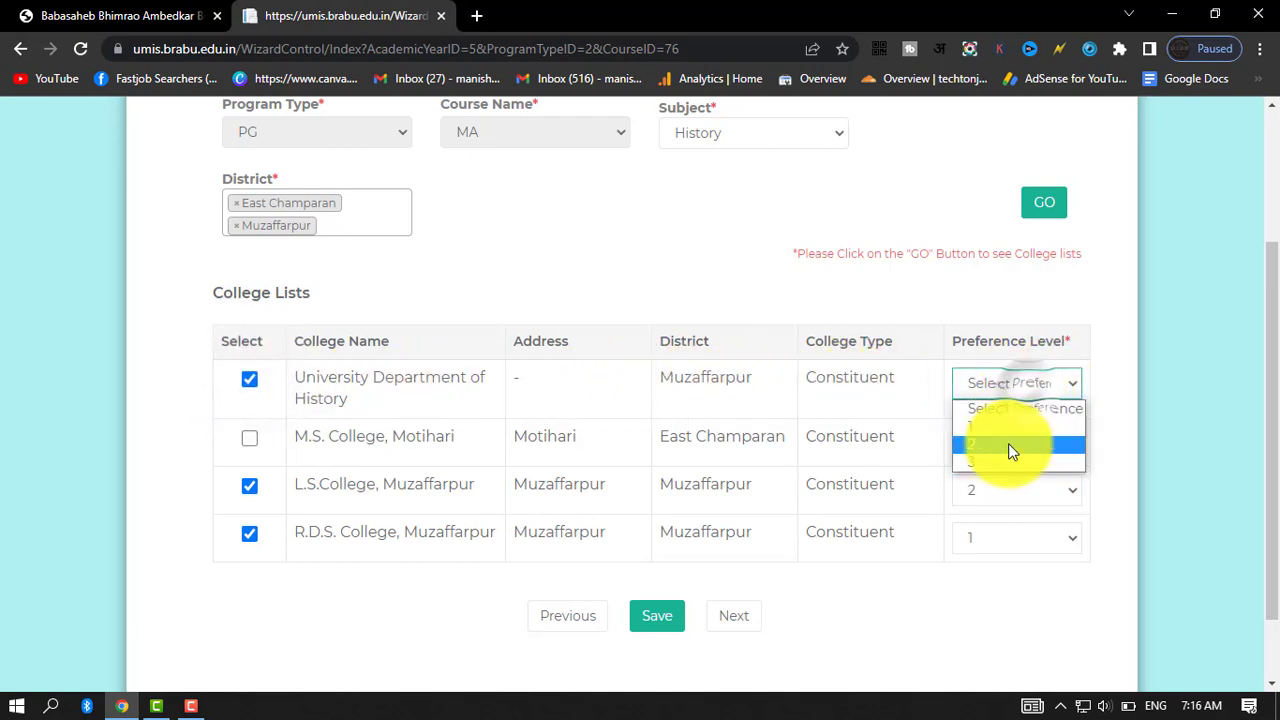
pyautogui.click(1004, 464)
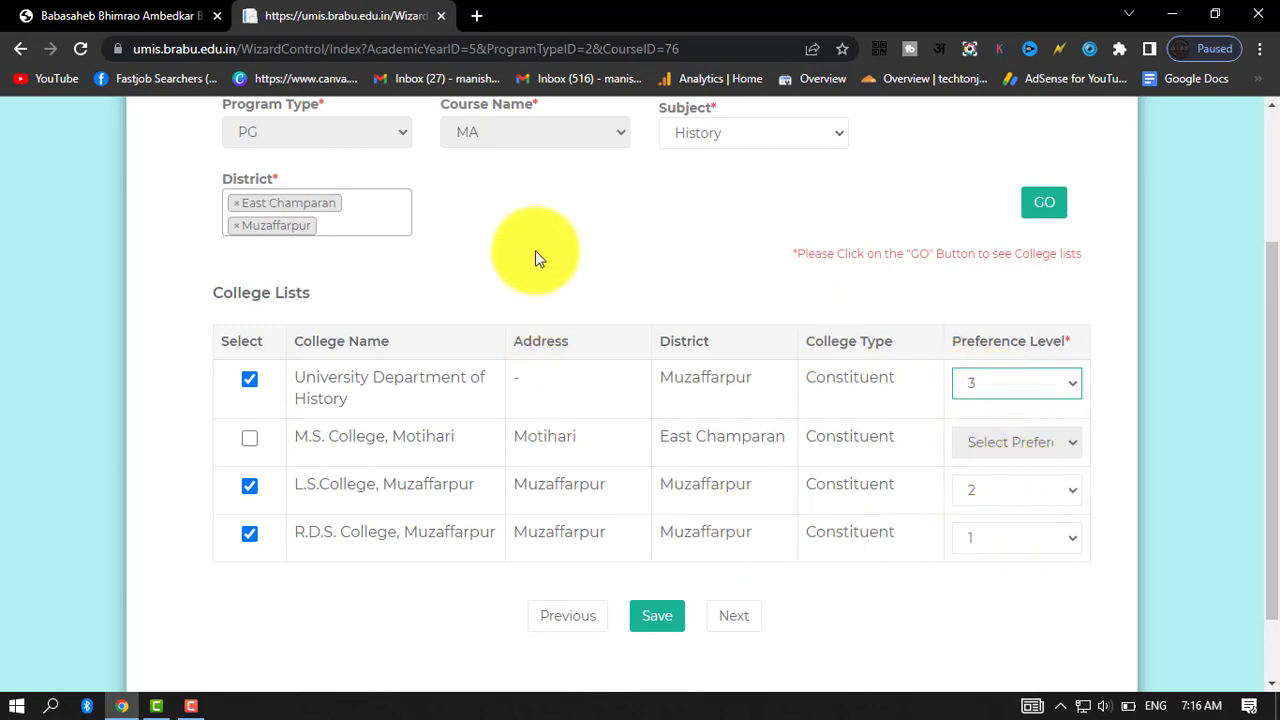
# Save the course details and college preferences, and acknowledge the save message to move on to the education details.
pyautogui.click(368, 216)
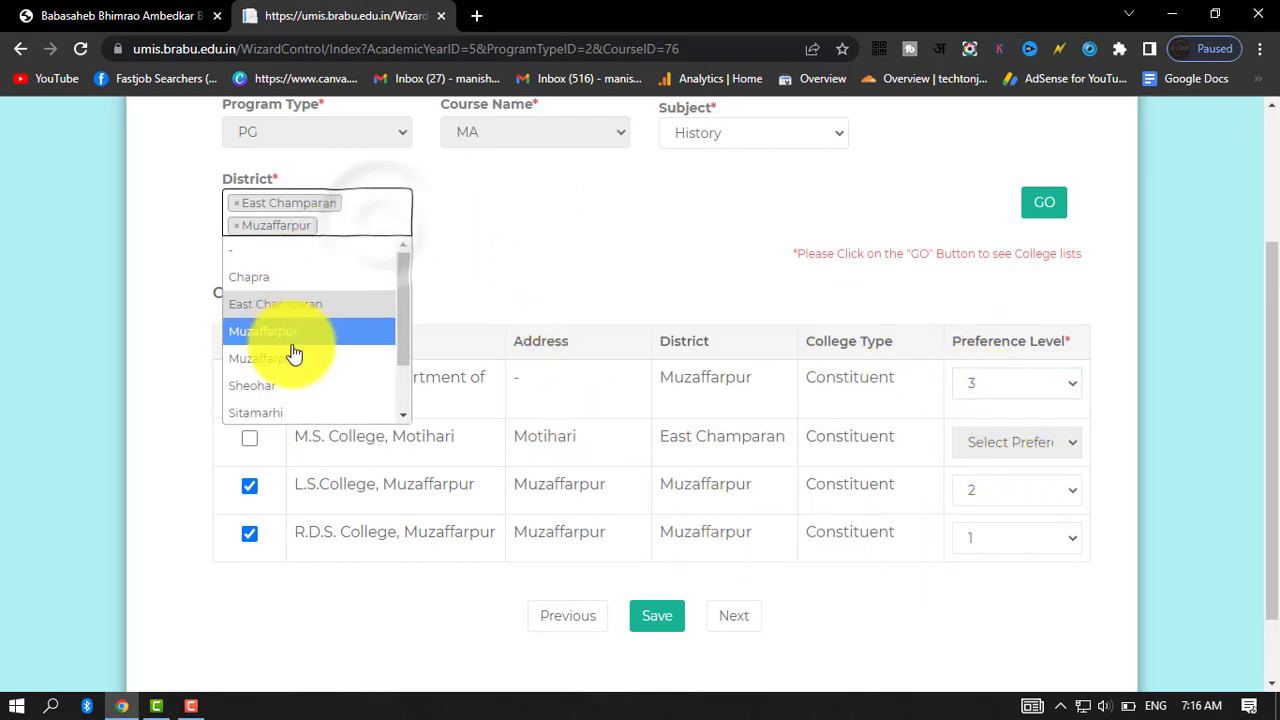
pyautogui.scroll(-2, 293, 355)
pyautogui.click(531, 270)
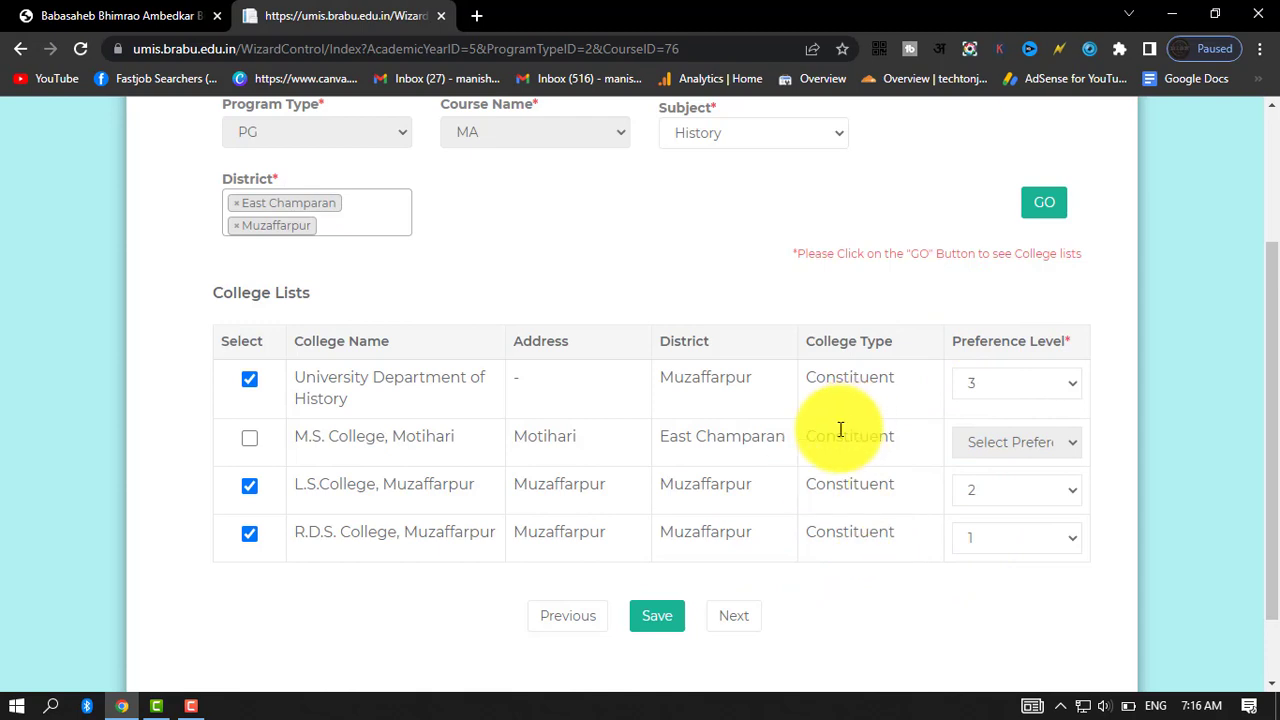
pyautogui.click(655, 628)
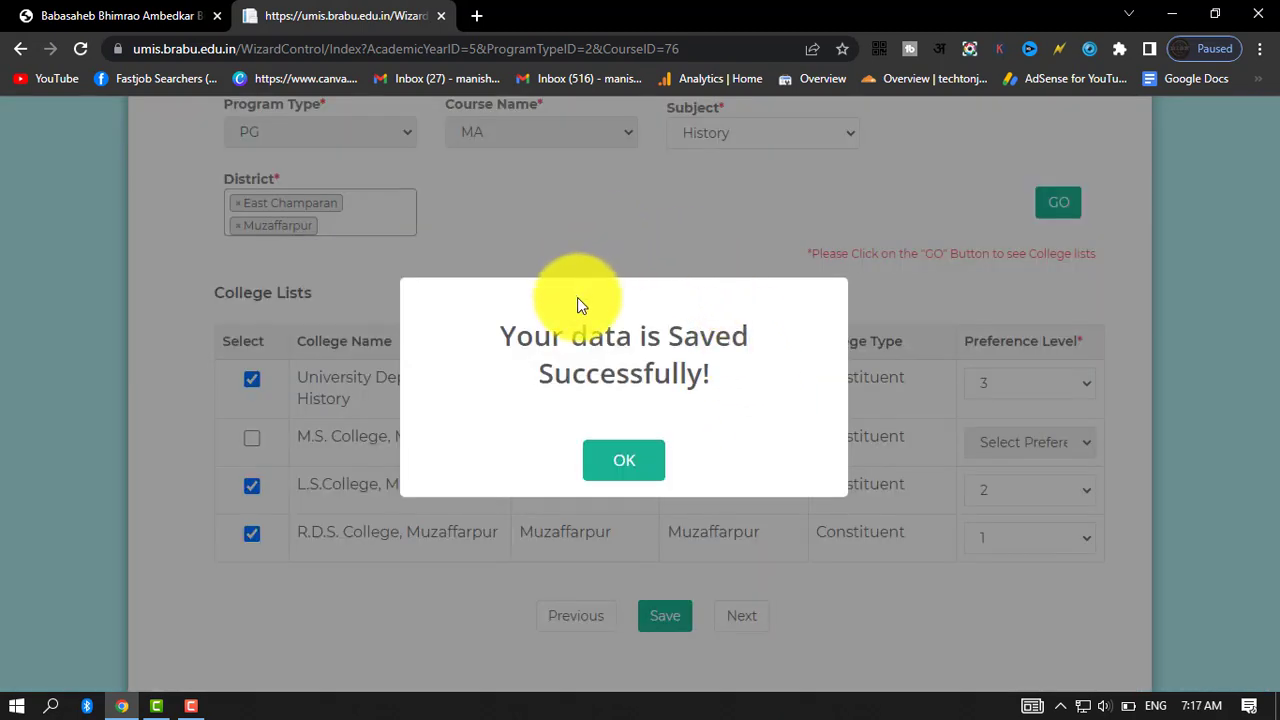
pyautogui.click(626, 464)
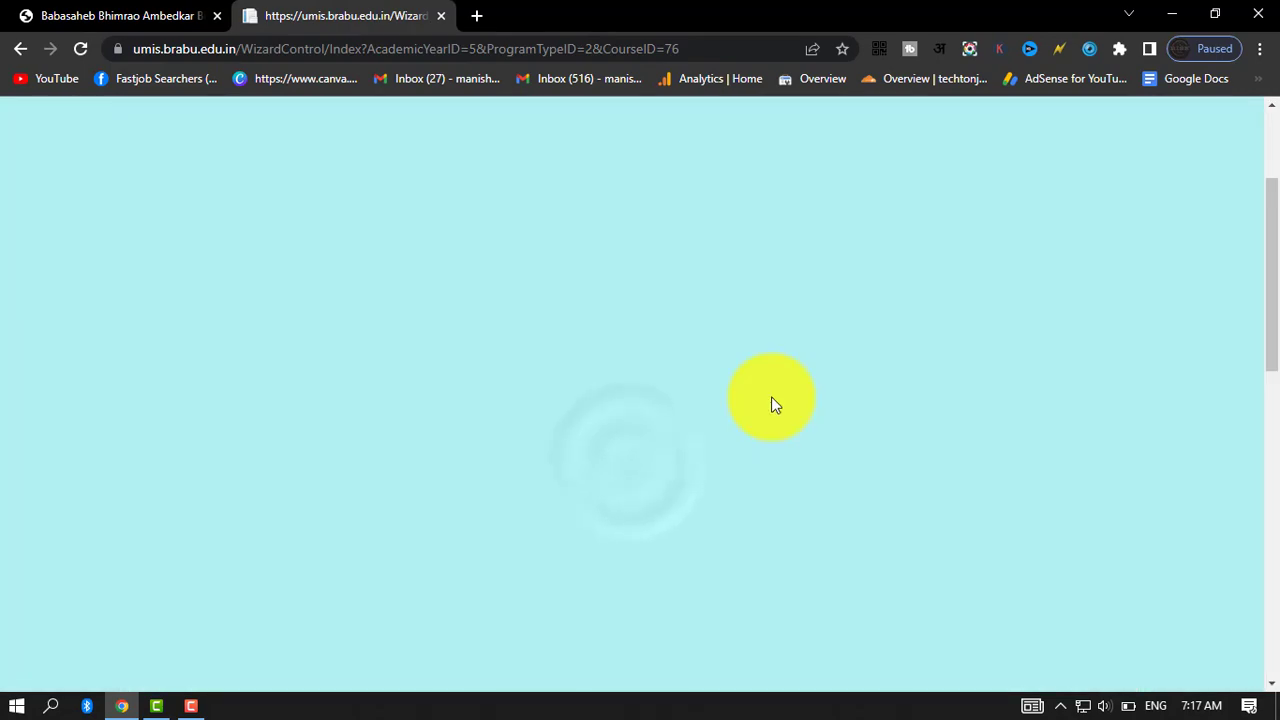
# Examine the education details page, including the eligibility notes, the graduation detail fields and the subject marks table.
pyautogui.scroll(2, 618, 368)
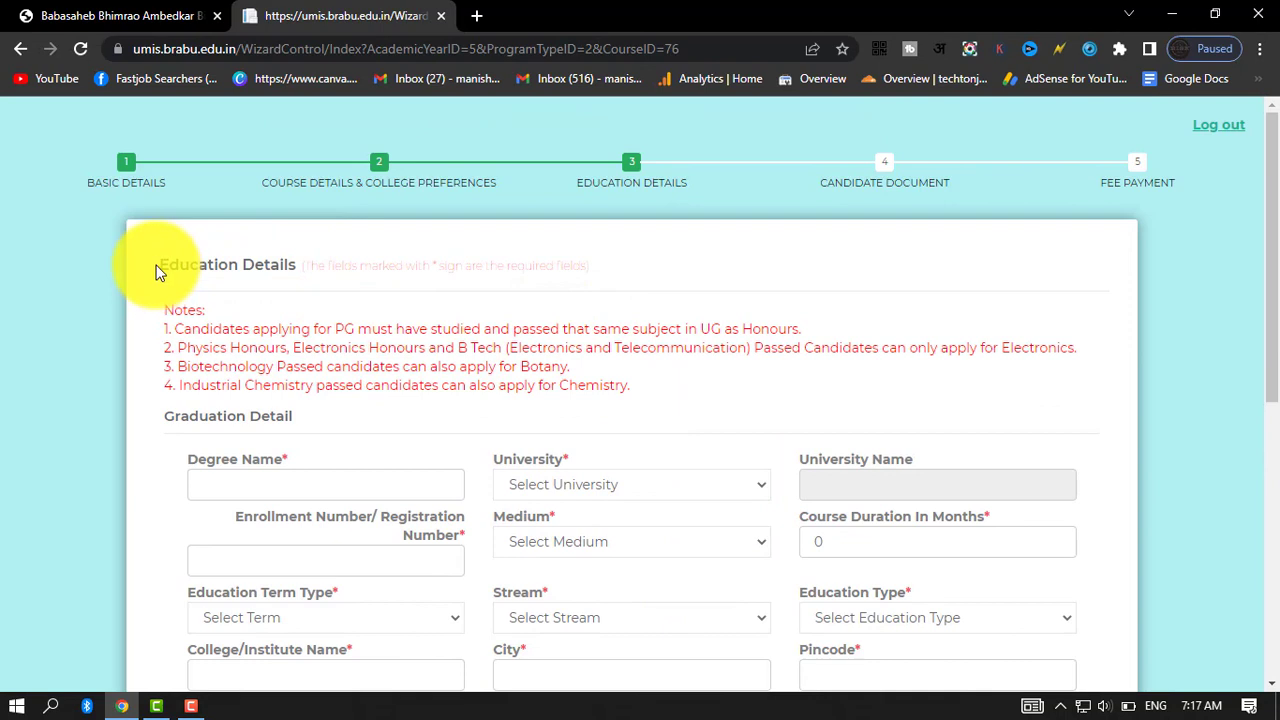
pyautogui.moveTo(155, 270); pyautogui.dragTo(380, 266)
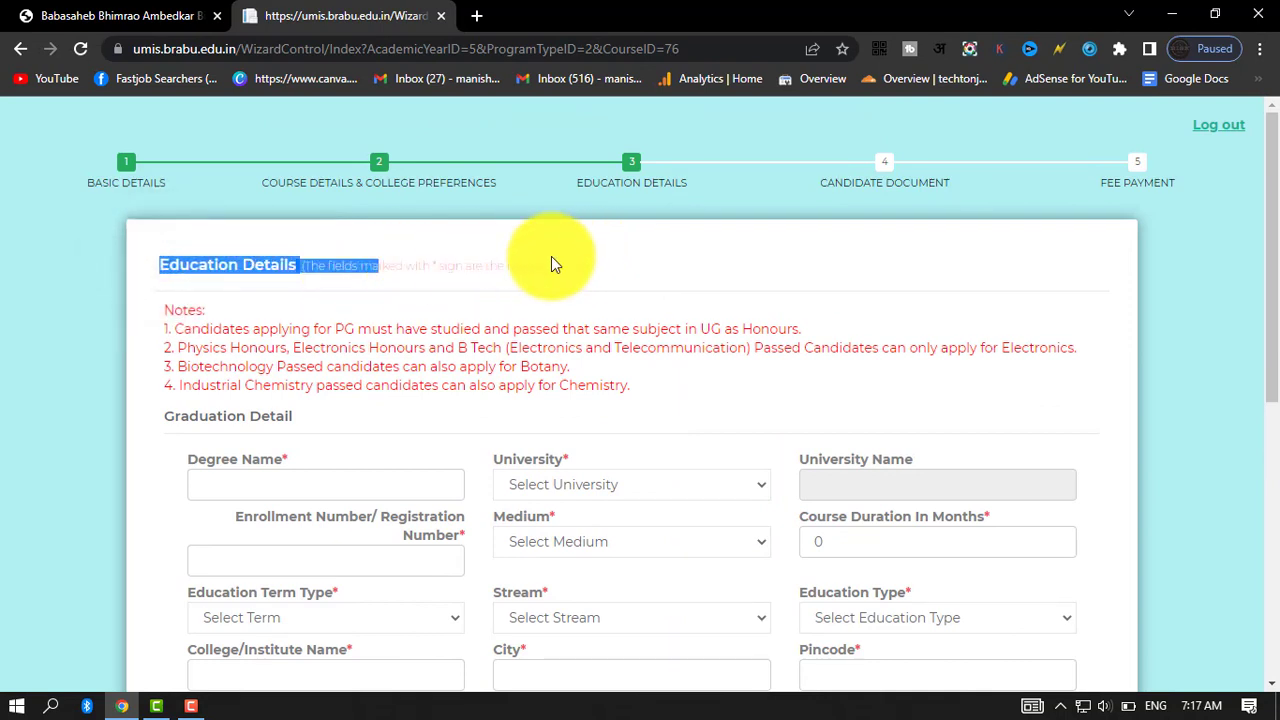
pyautogui.click(896, 265)
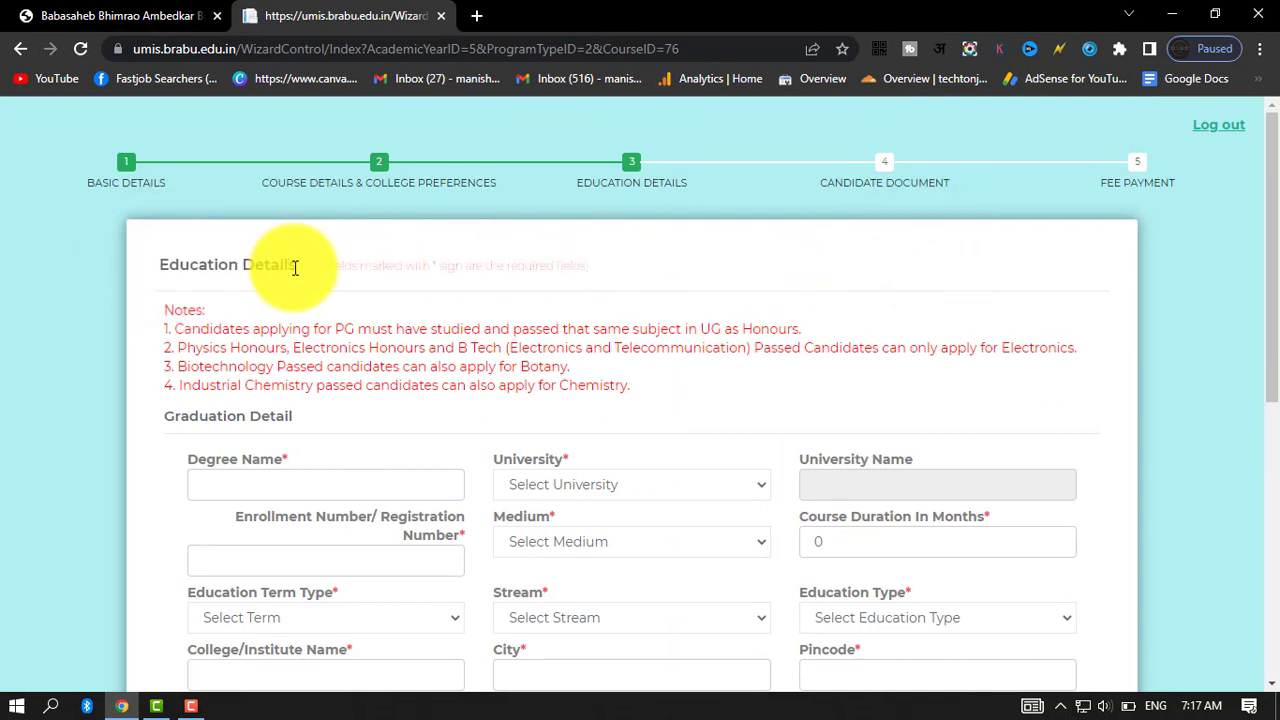
pyautogui.scroll(-2, 414, 420)
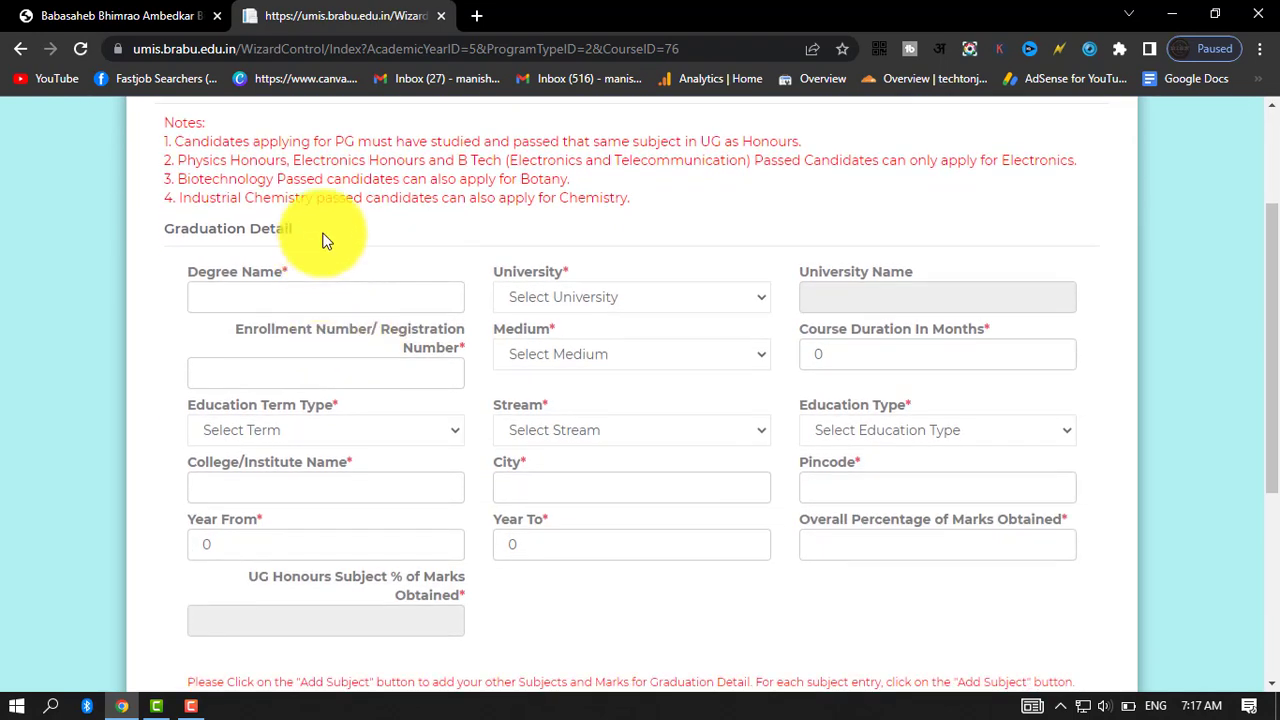
pyautogui.moveTo(314, 234); pyautogui.dragTo(170, 235)
pyautogui.click(170, 235)
pyautogui.scroll(-3, 163, 323)
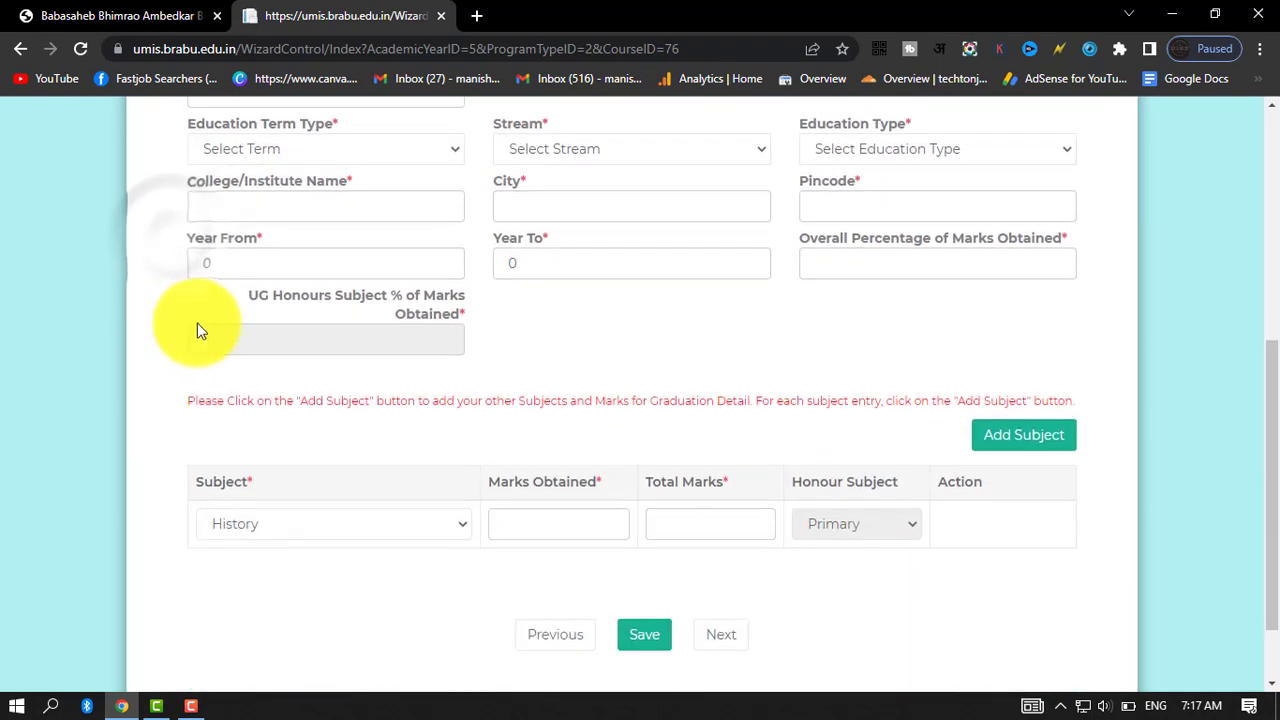
# Enter BA as the degree name, choose Other University, and fill in LNMU as the university name.
pyautogui.scroll(3, 315, 317)
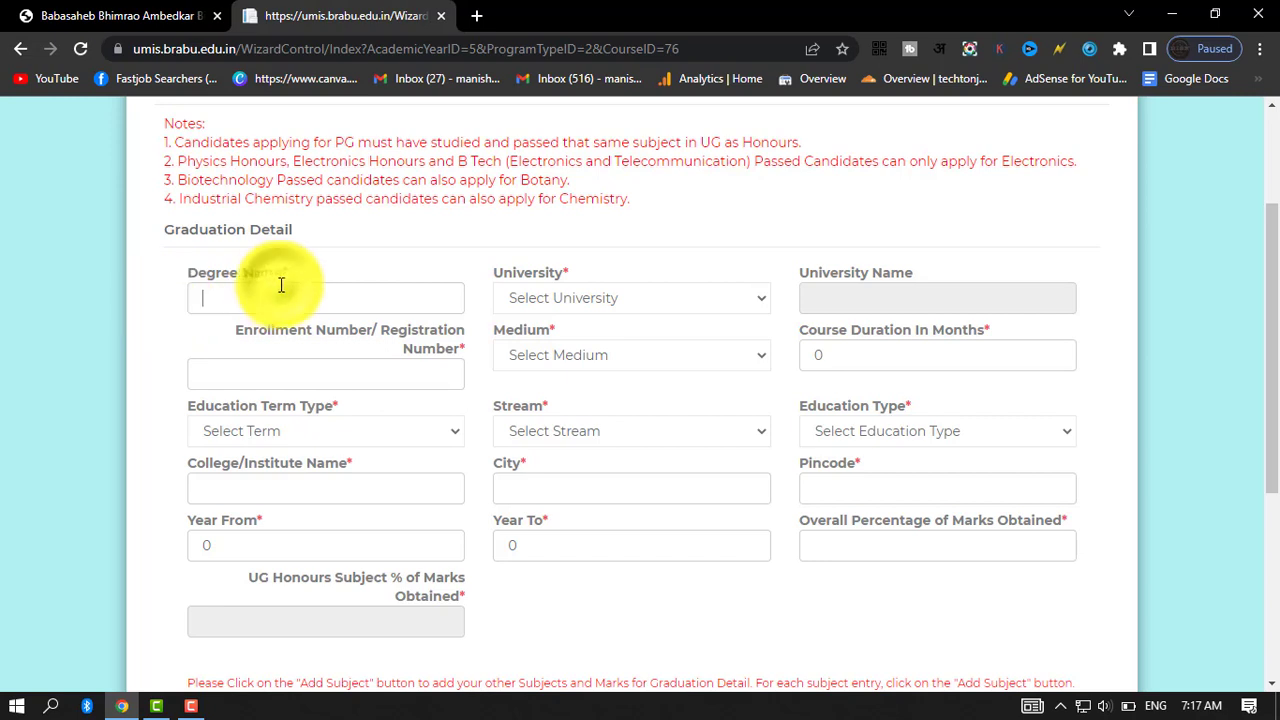
pyautogui.write('BA')
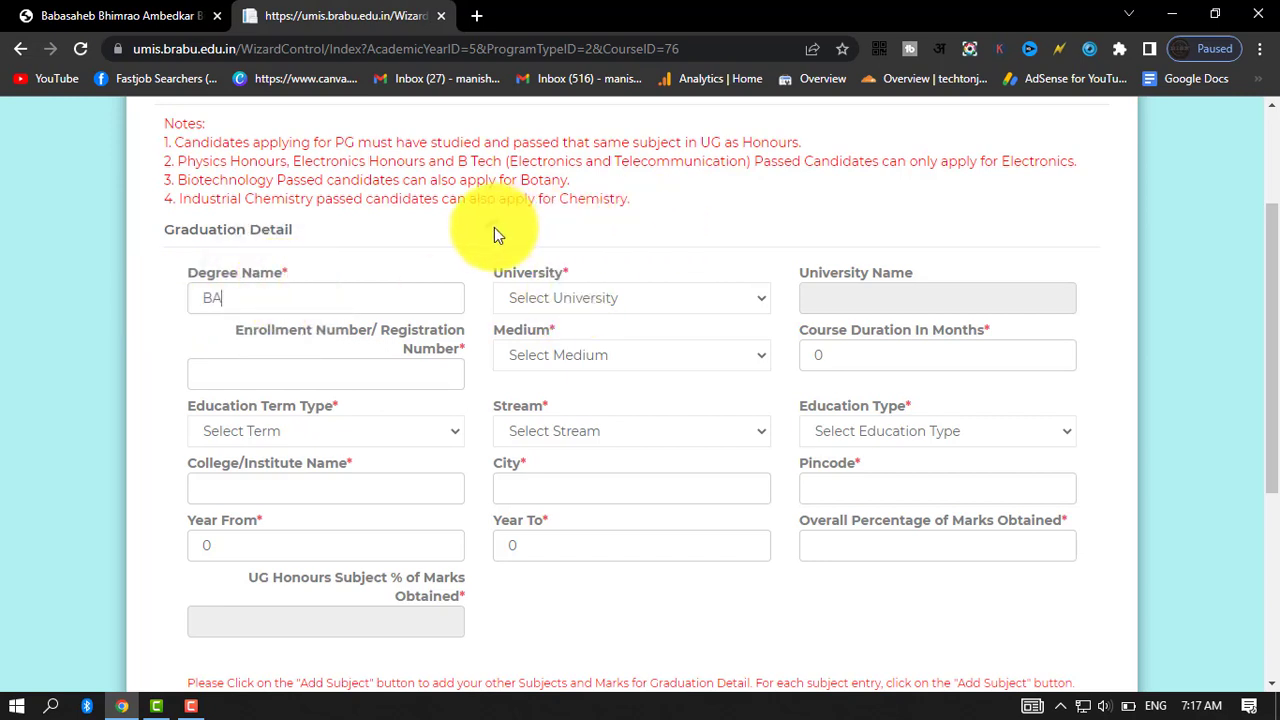
pyautogui.click(545, 299)
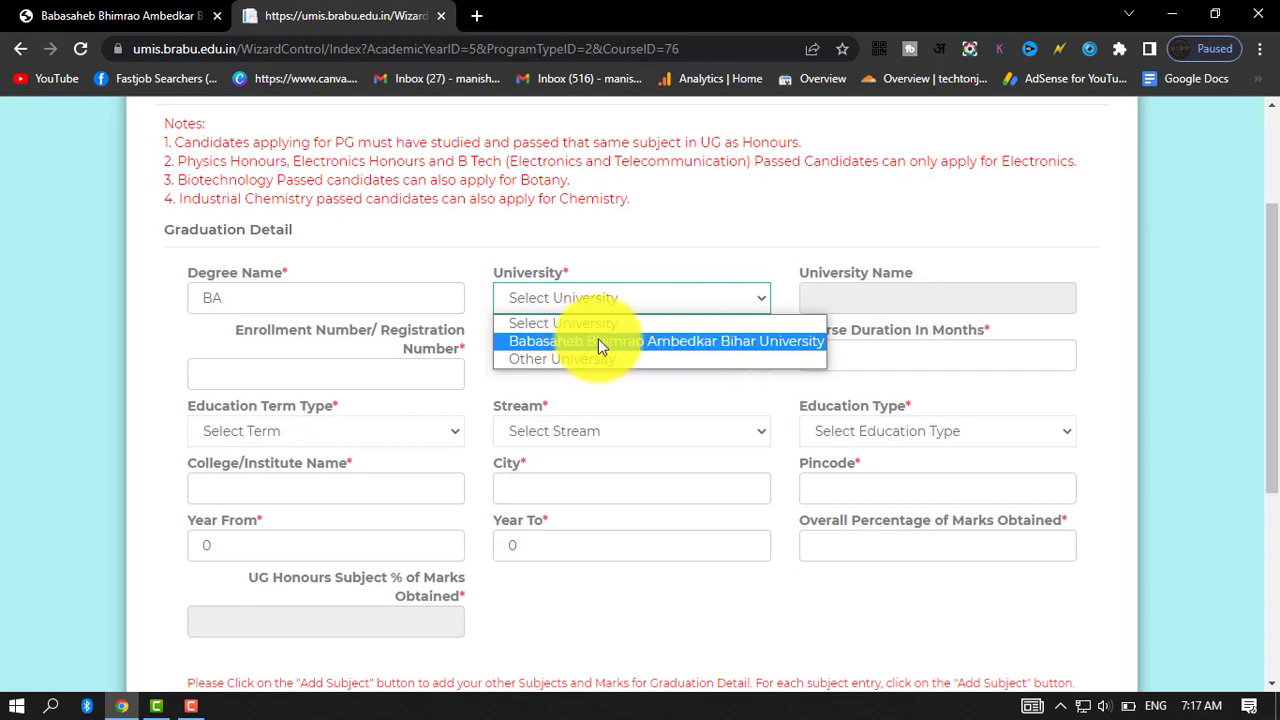
pyautogui.click(634, 280)
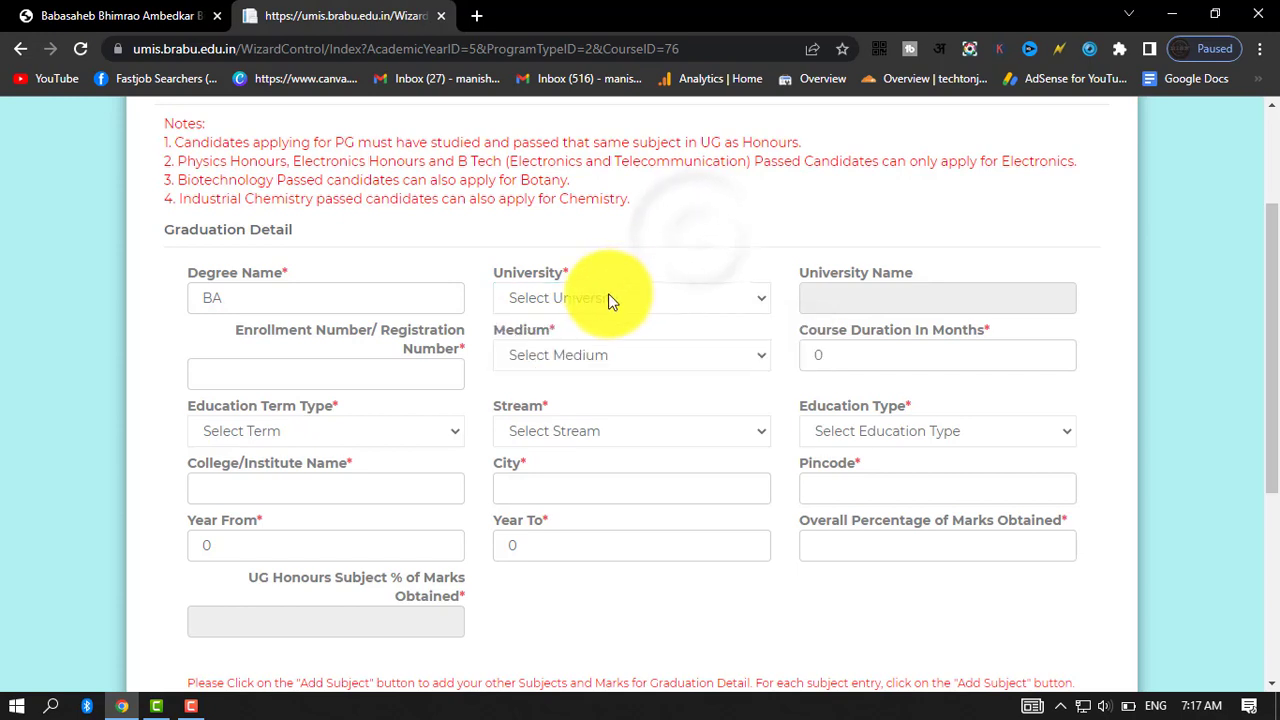
pyautogui.click(608, 296)
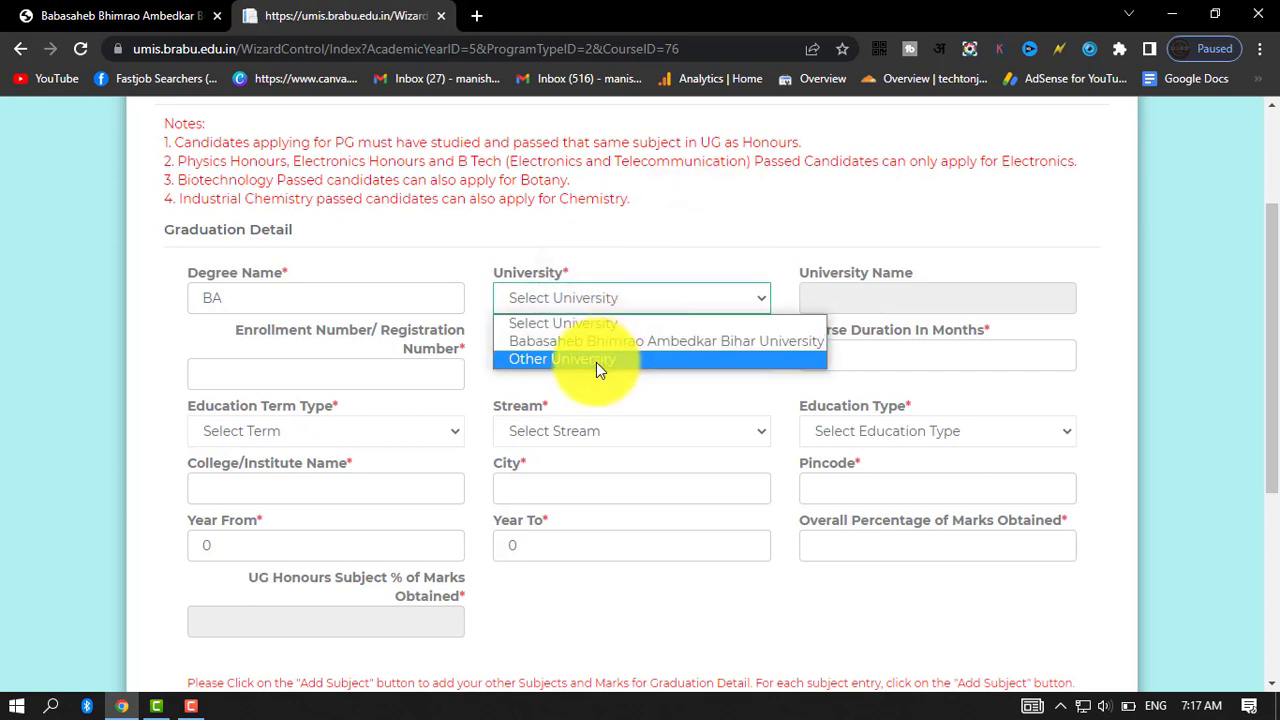
pyautogui.click(624, 361)
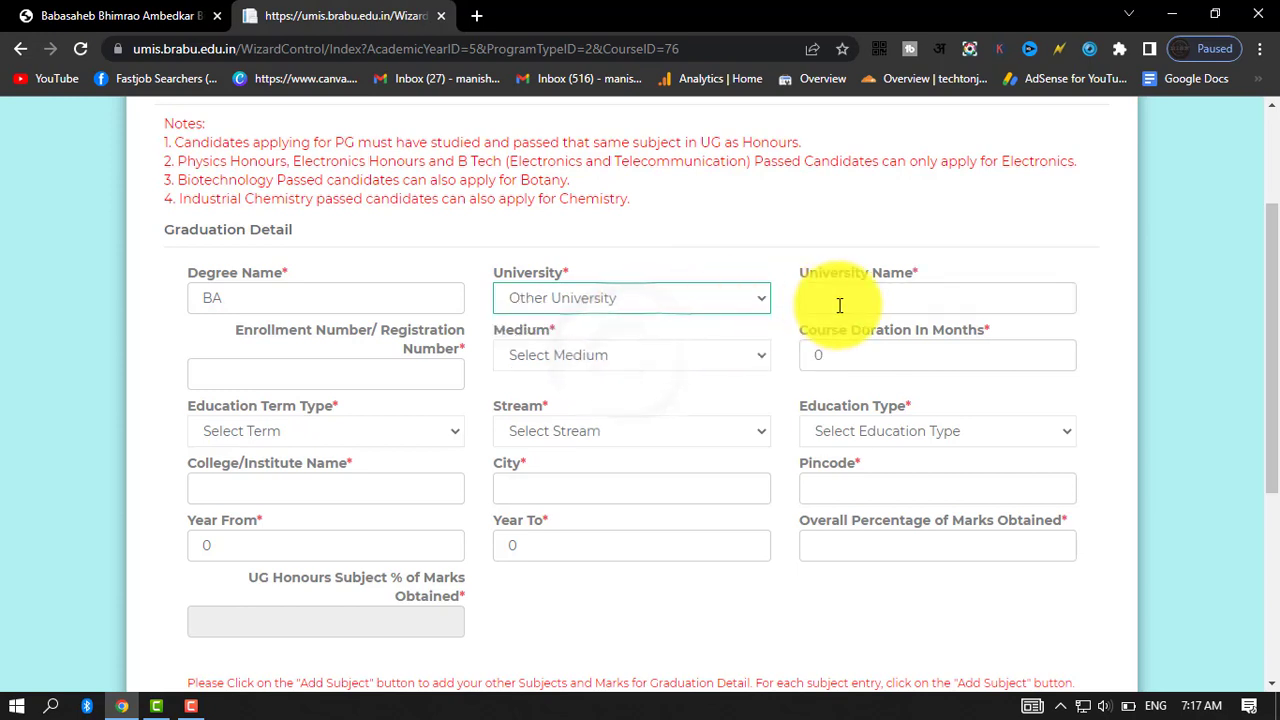
pyautogui.click(989, 302)
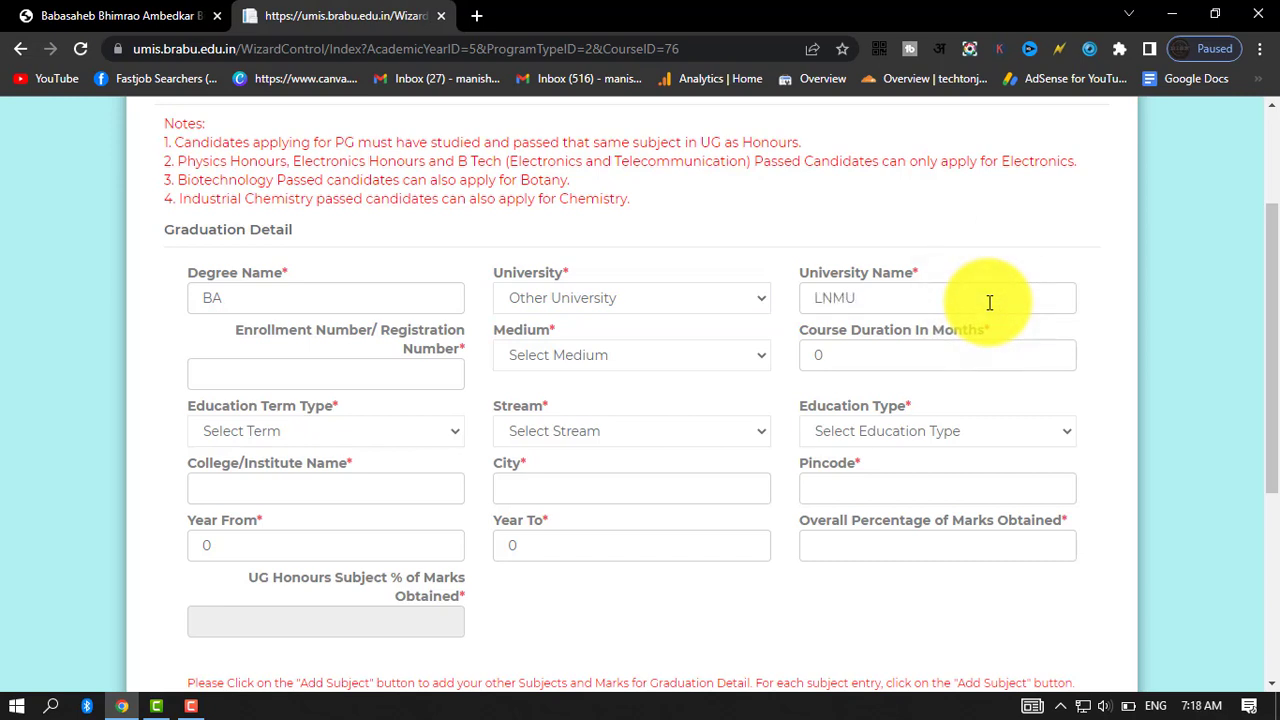
# Leave the enrollment number blank, choose Hindi as the medium and set the course duration to 36 months.
pyautogui.click(321, 377)
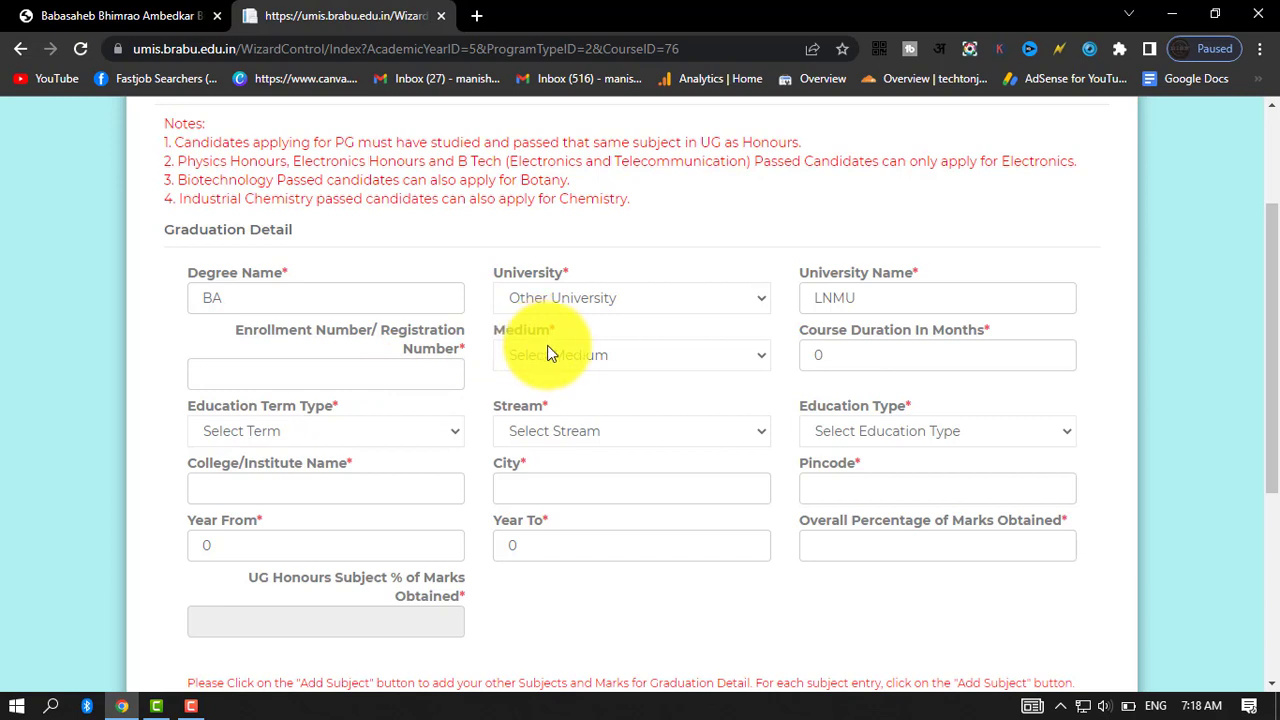
pyautogui.click(633, 356)
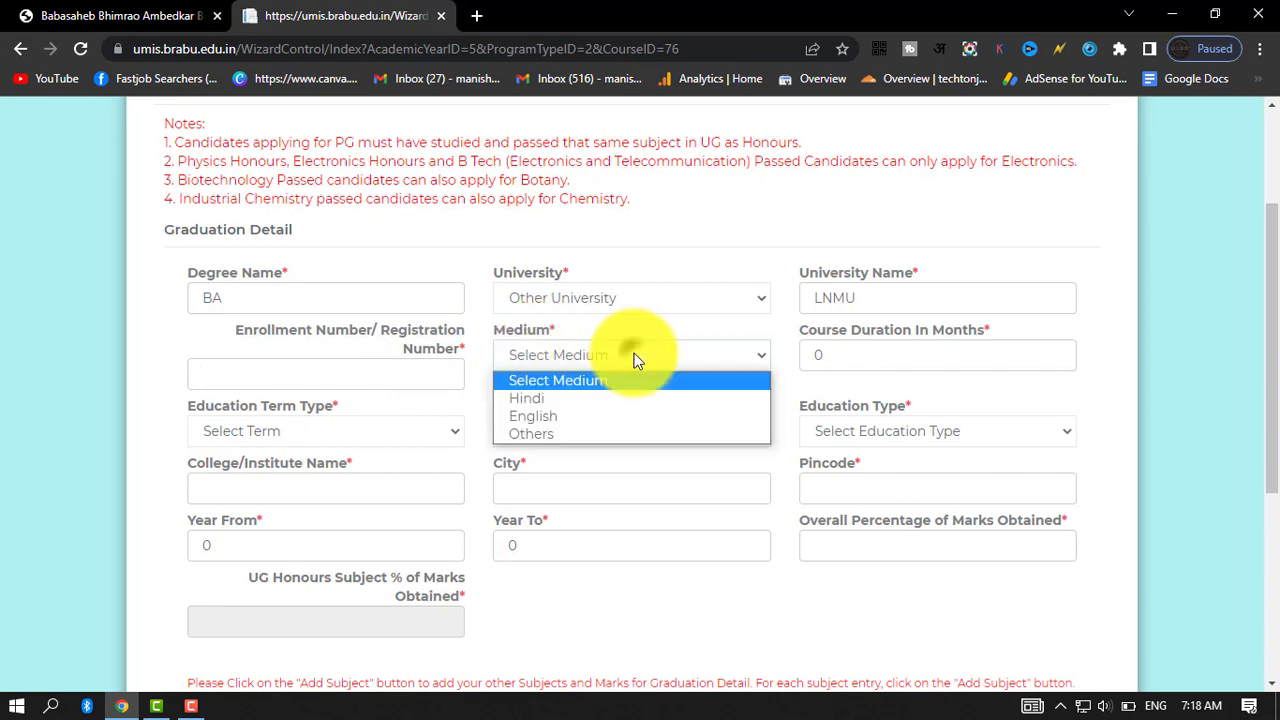
pyautogui.click(596, 396)
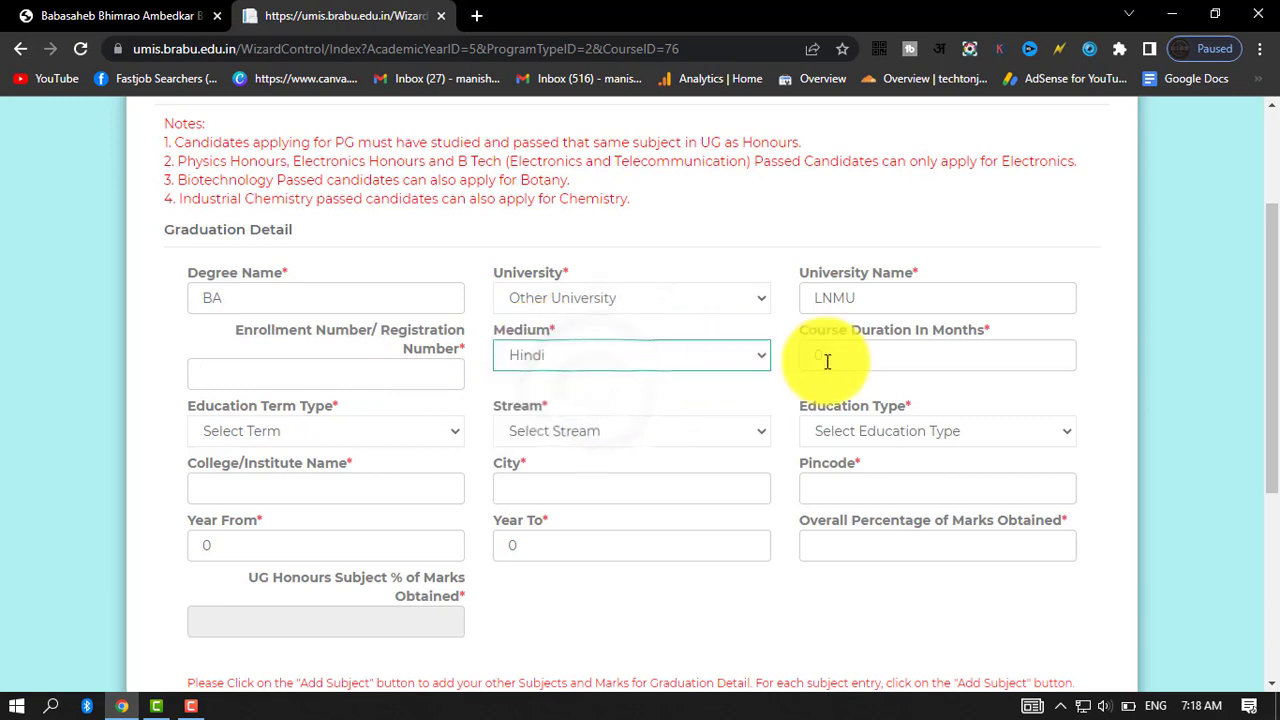
pyautogui.click(895, 353)
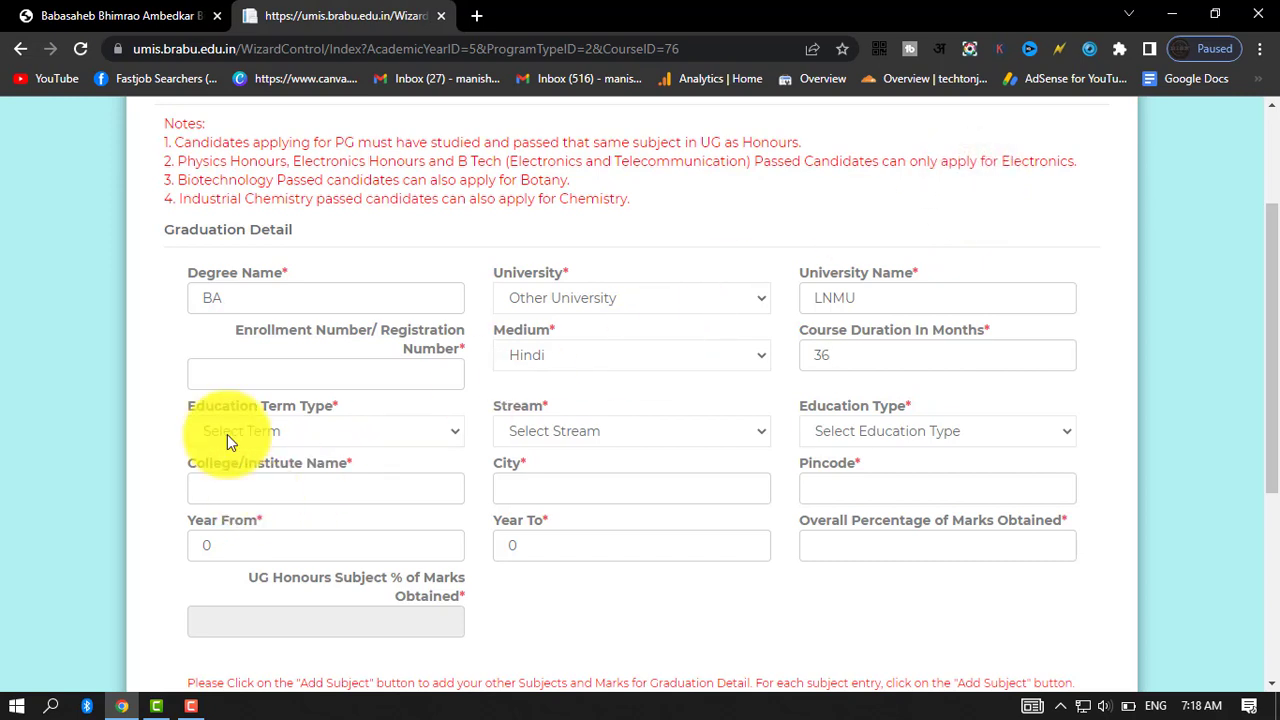
# Set the education term type to Yearly, the stream to Arts and the education type to Full Time.
pyautogui.click(292, 437)
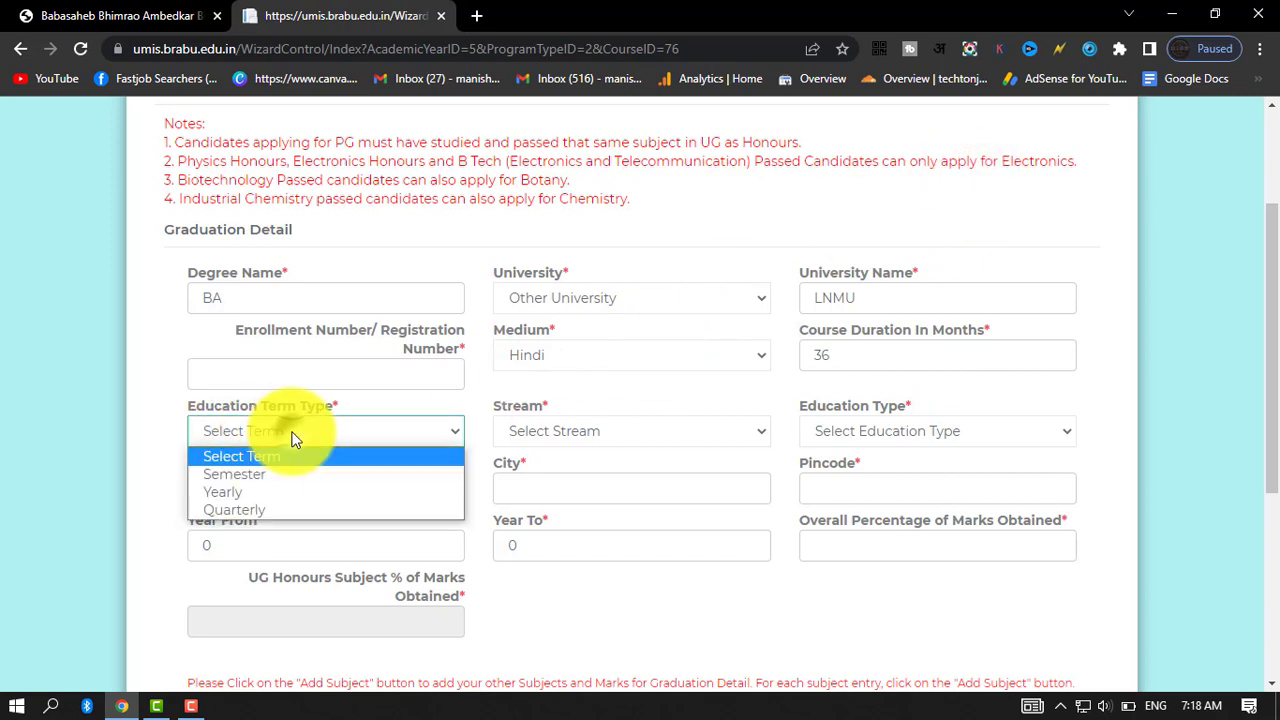
pyautogui.click(277, 493)
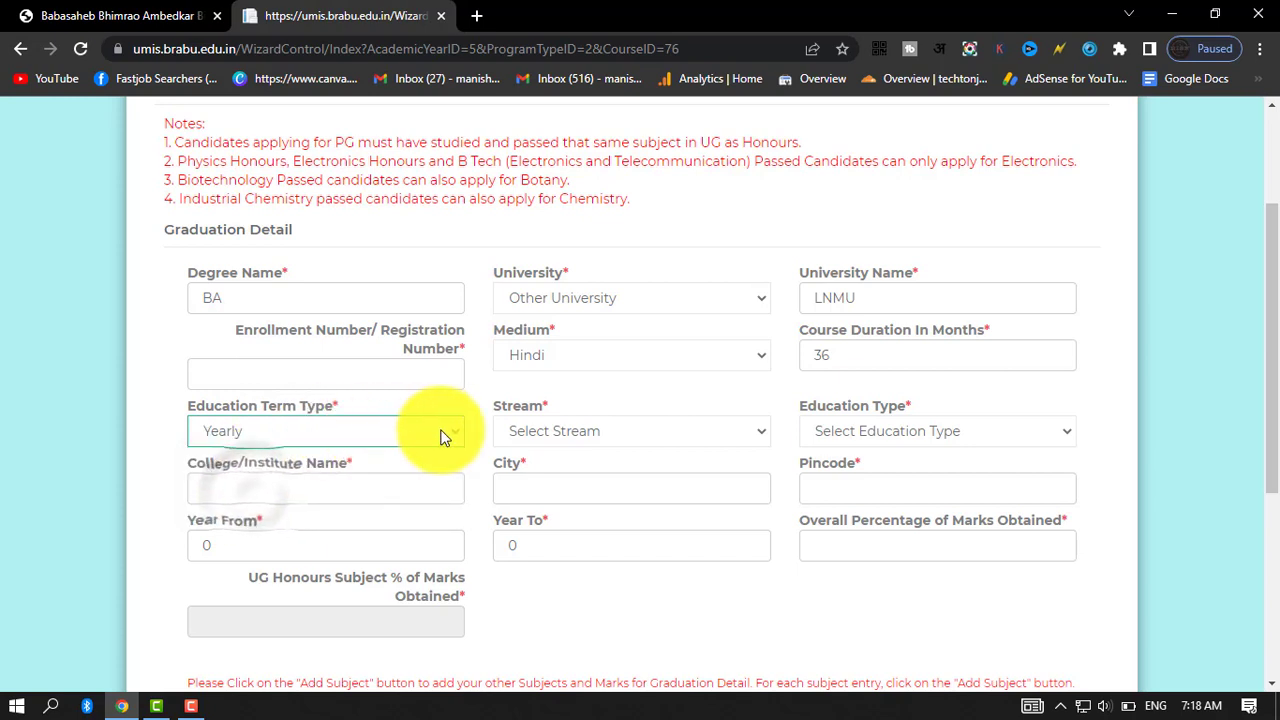
pyautogui.click(594, 428)
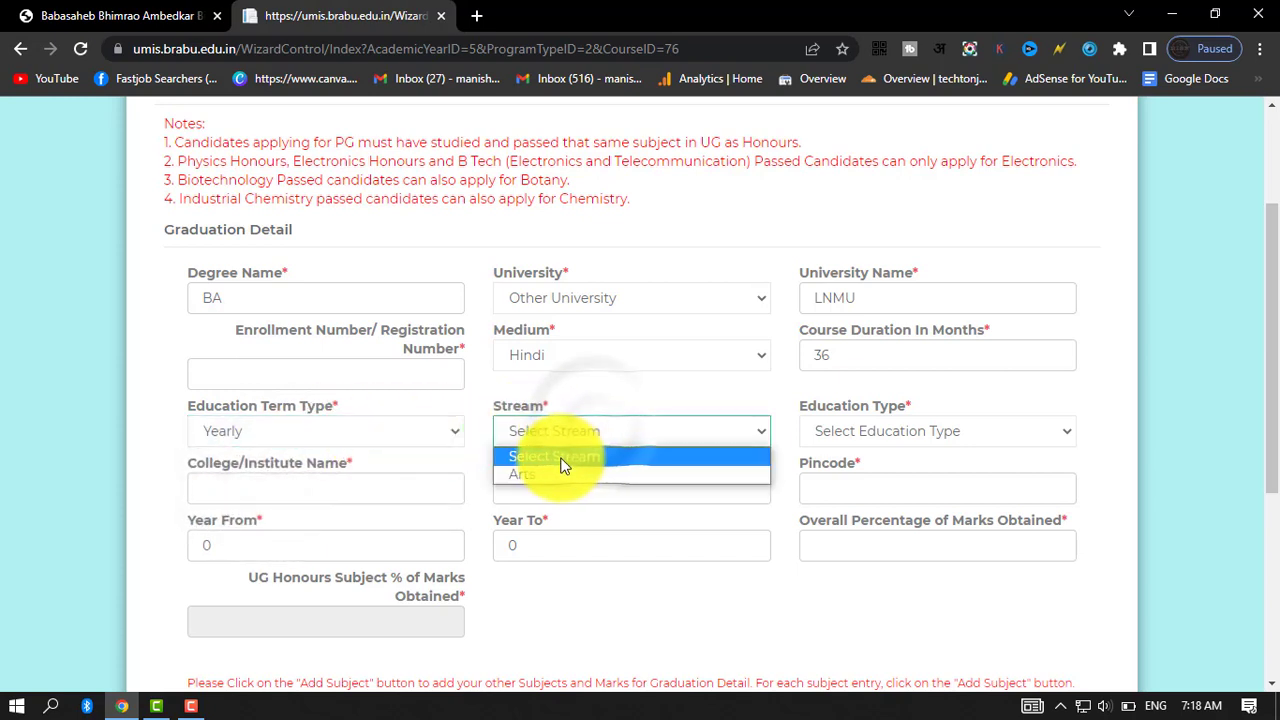
pyautogui.click(528, 474)
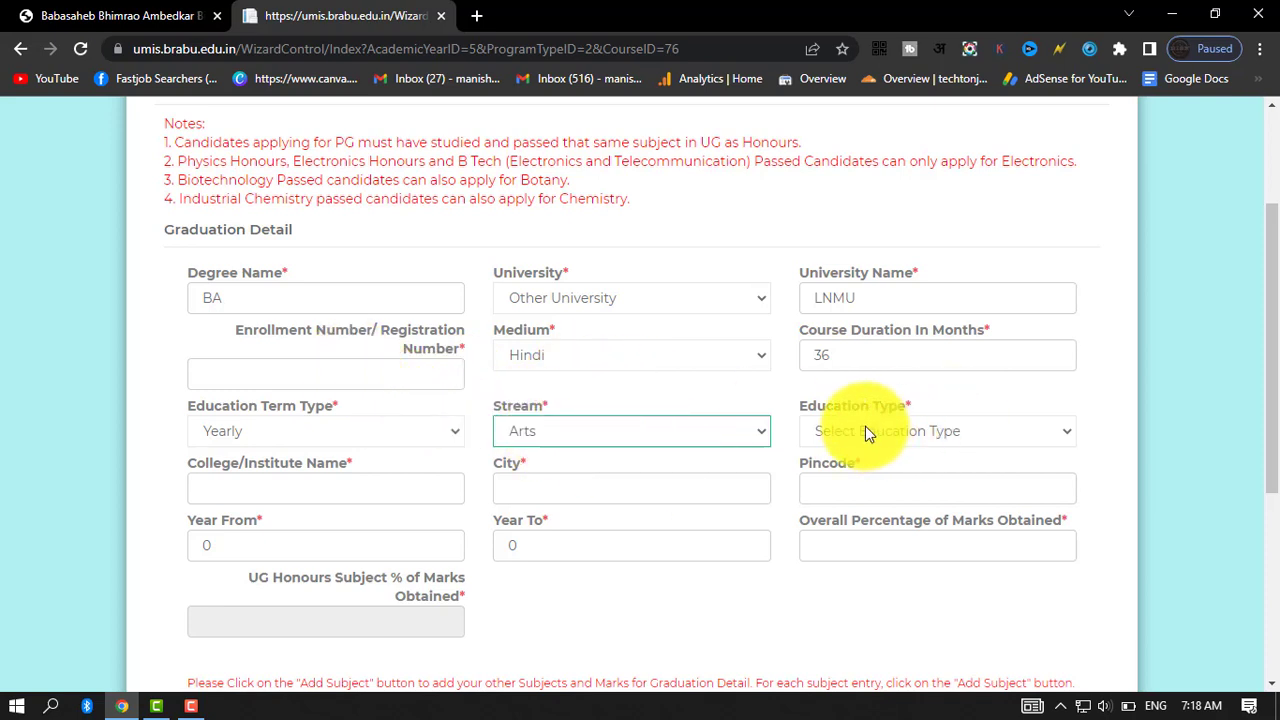
pyautogui.click(950, 436)
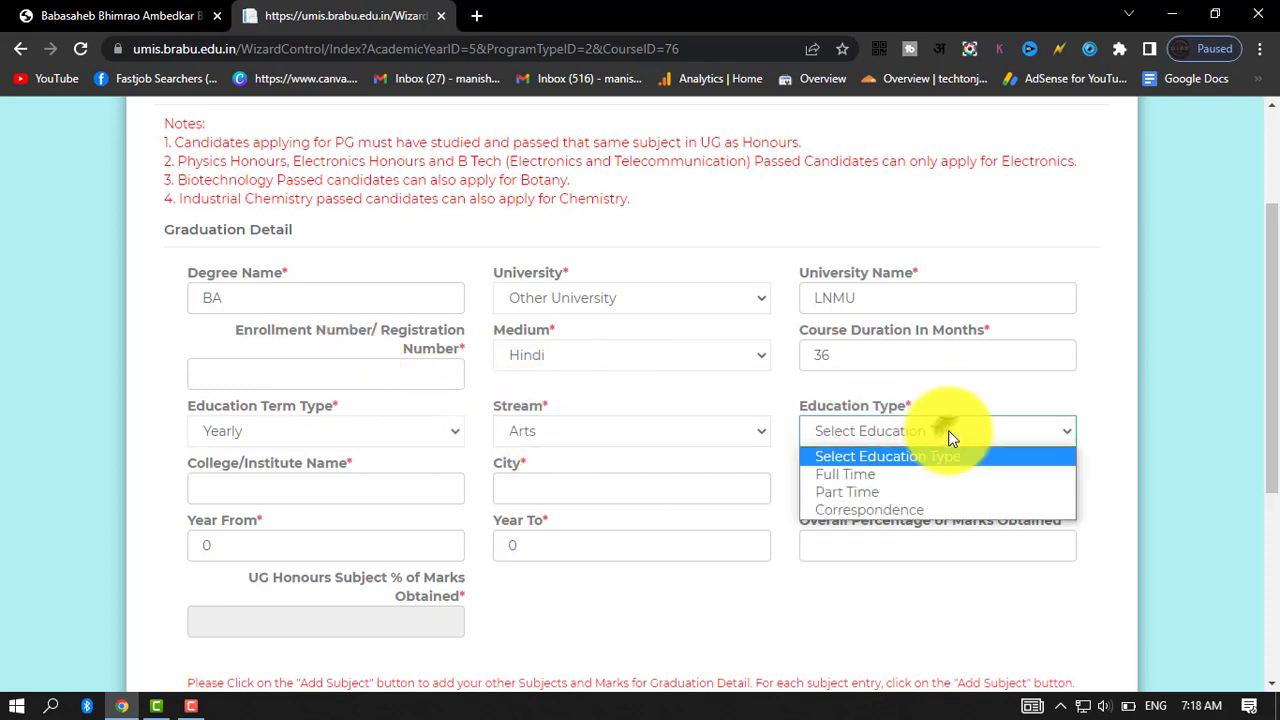
pyautogui.click(884, 476)
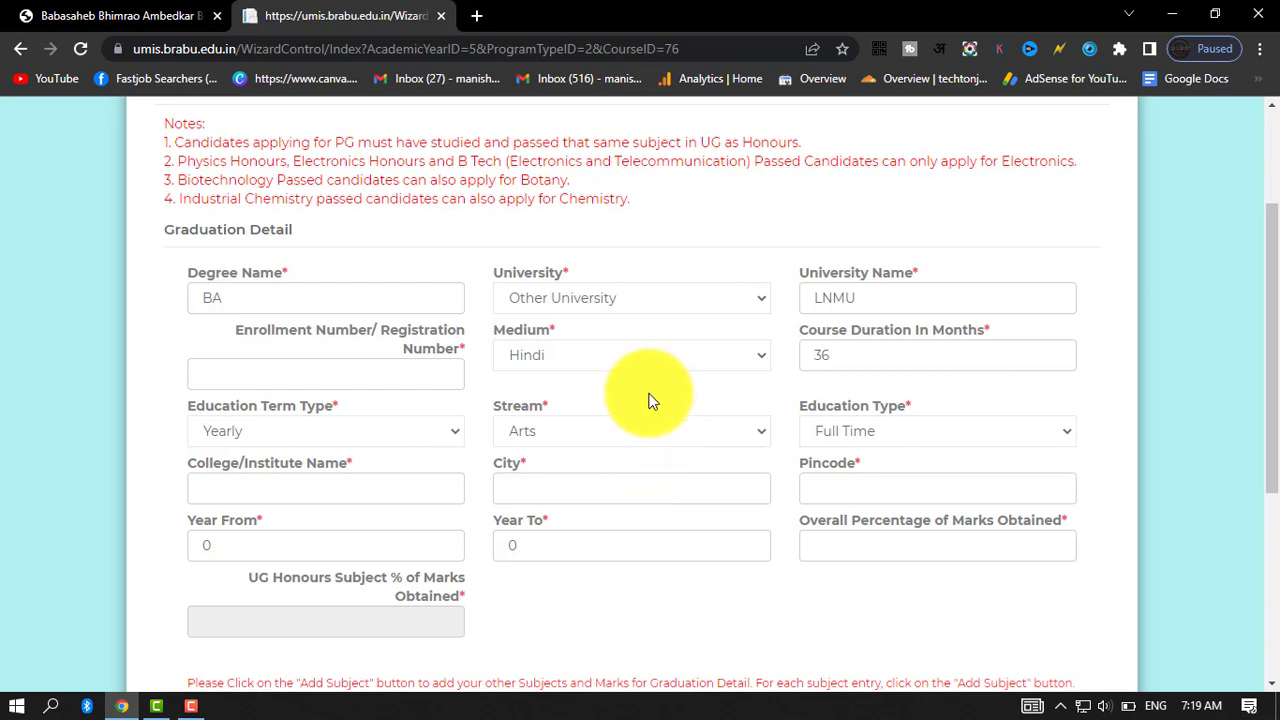
# Enter GD BGS as the college name and BGS as the city, leaving the pincode blank.
pyautogui.click(279, 487)
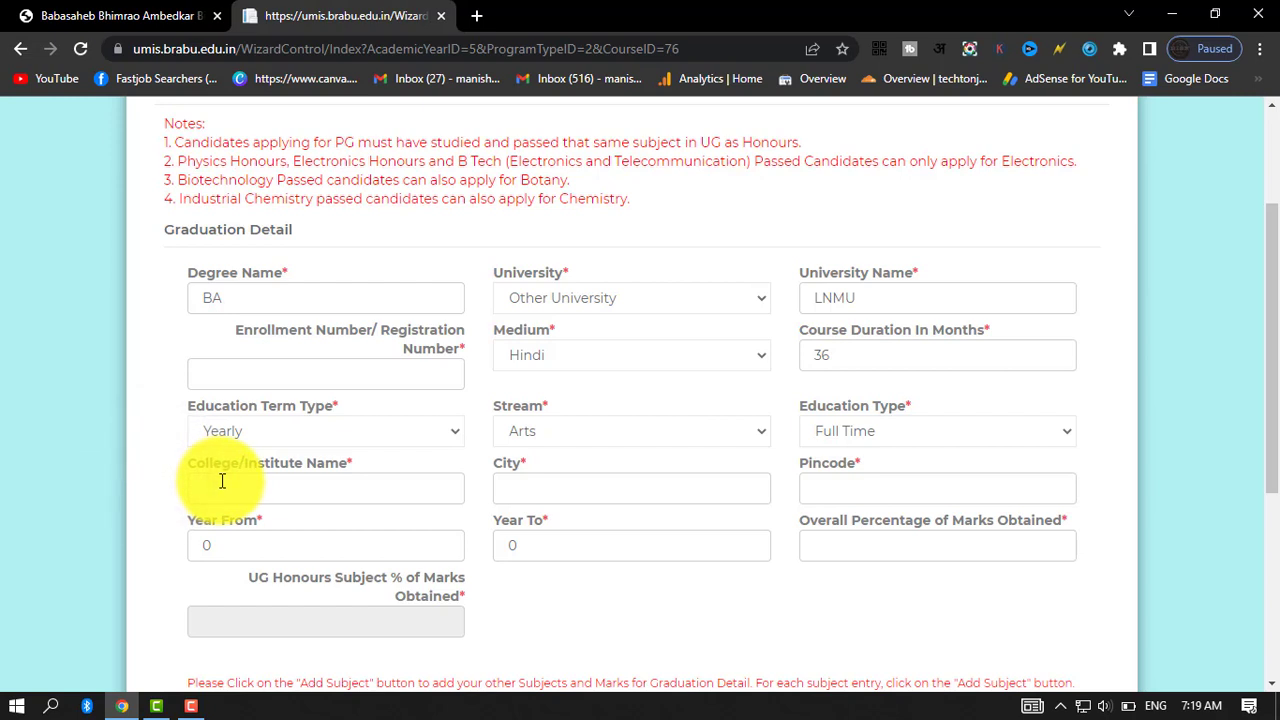
pyautogui.write('C')
pyautogui.write('D BGS')
pyautogui.click(580, 498)
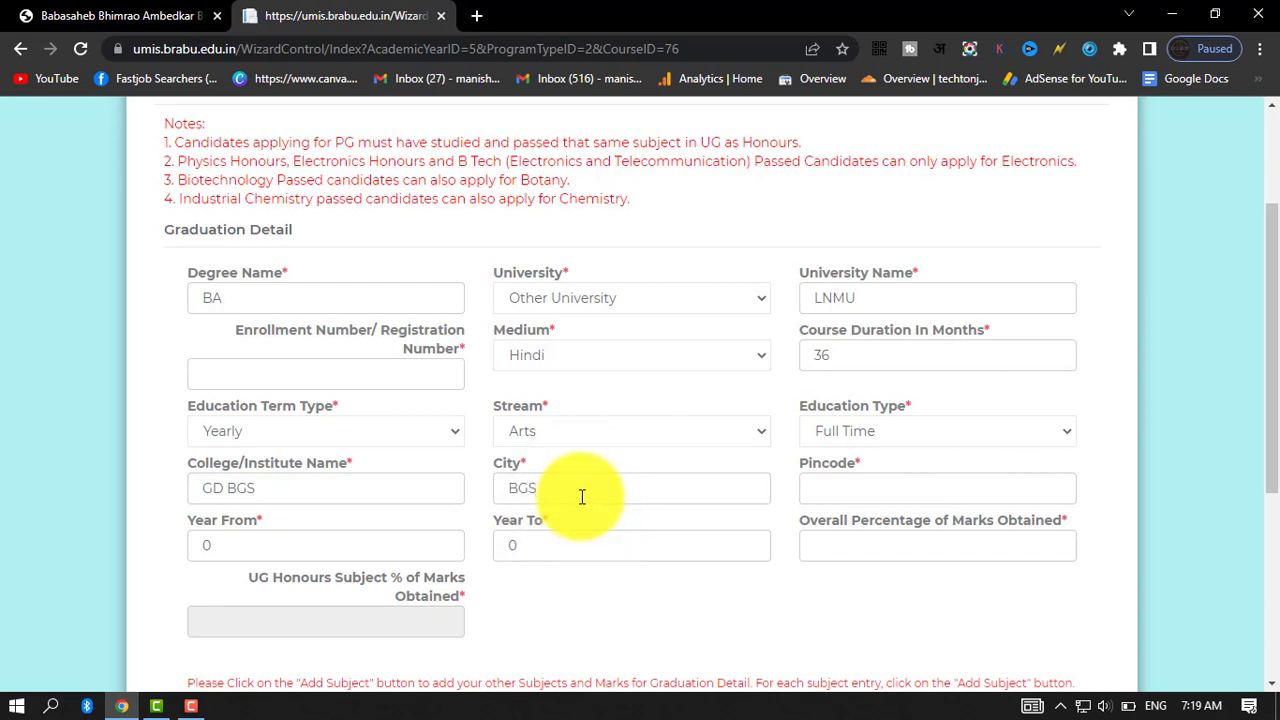
pyautogui.click(837, 487)
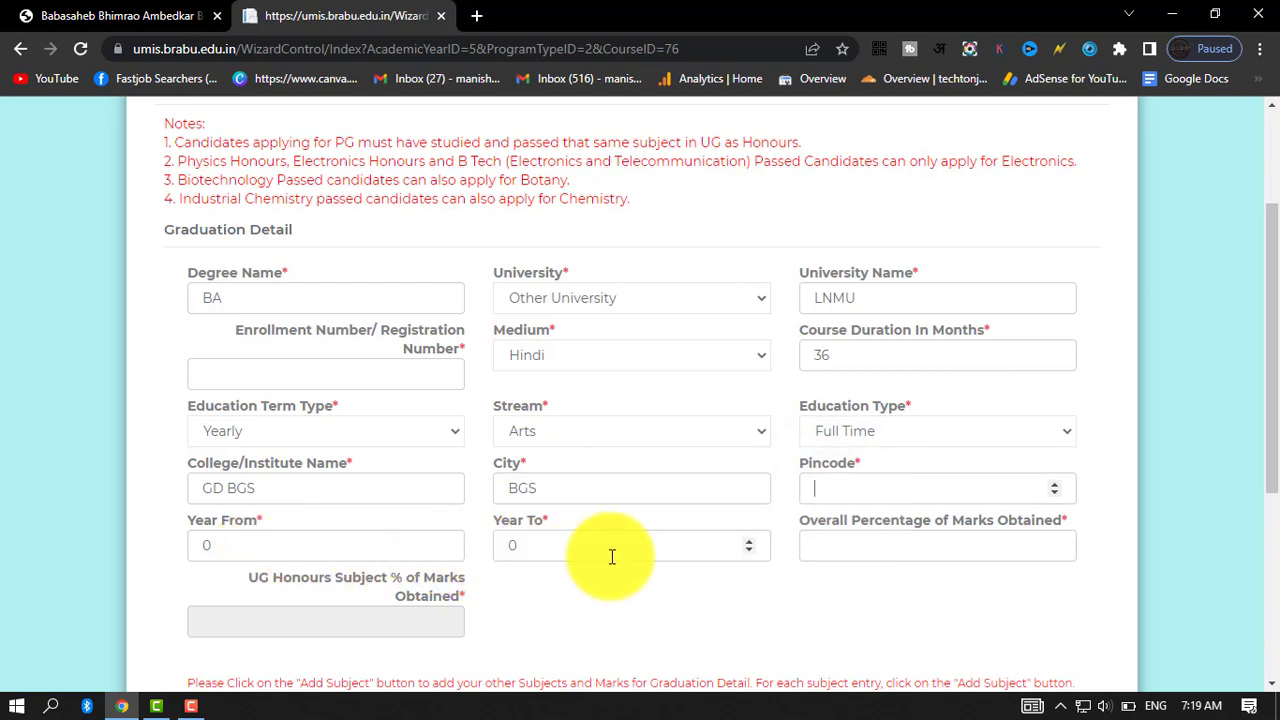
pyautogui.click(108, 543)
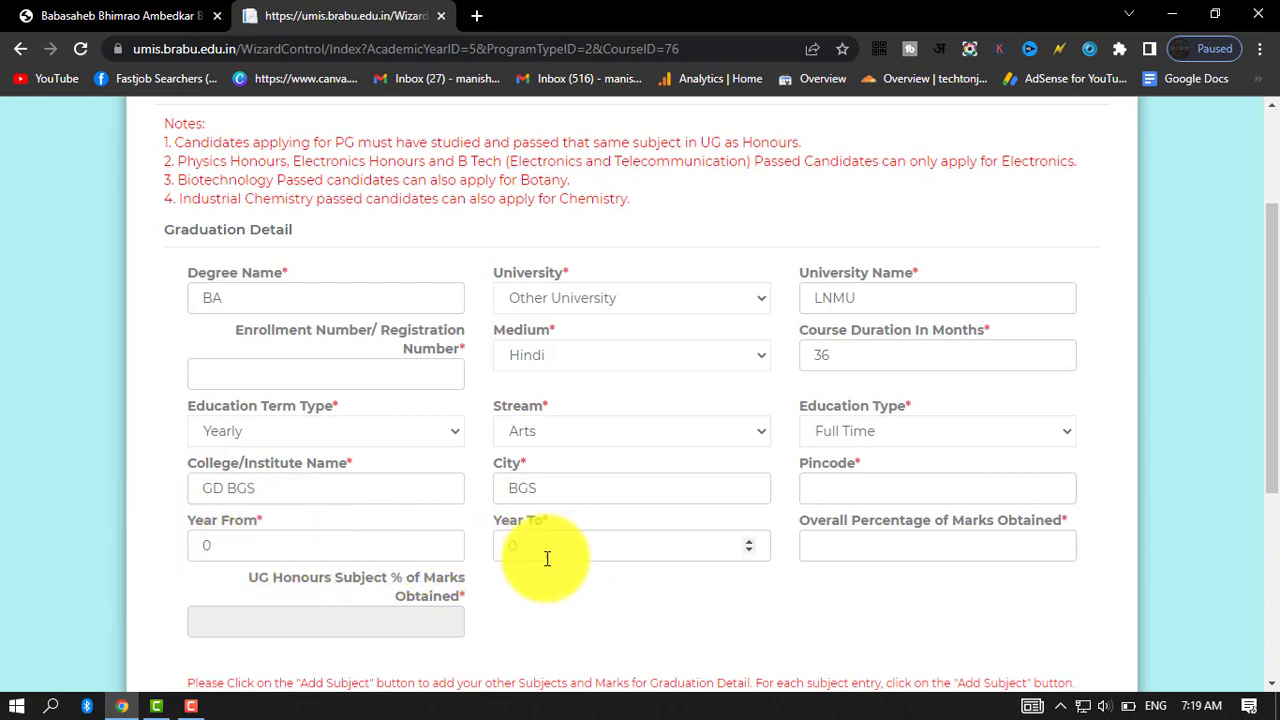
# Set the graduation years from 2017 to 2020 and the overall percentage of marks obtained to 62.
pyautogui.doubleClick(292, 541)
pyautogui.write('2017')
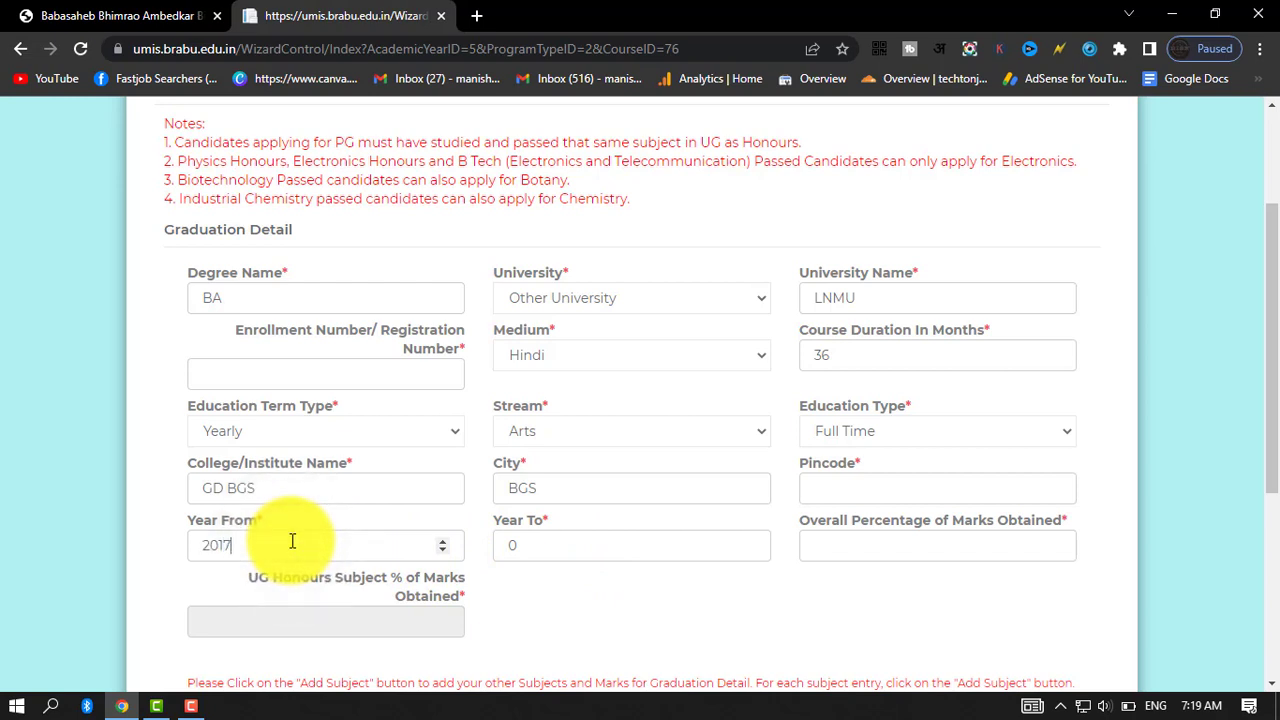
pyautogui.doubleClick(520, 547)
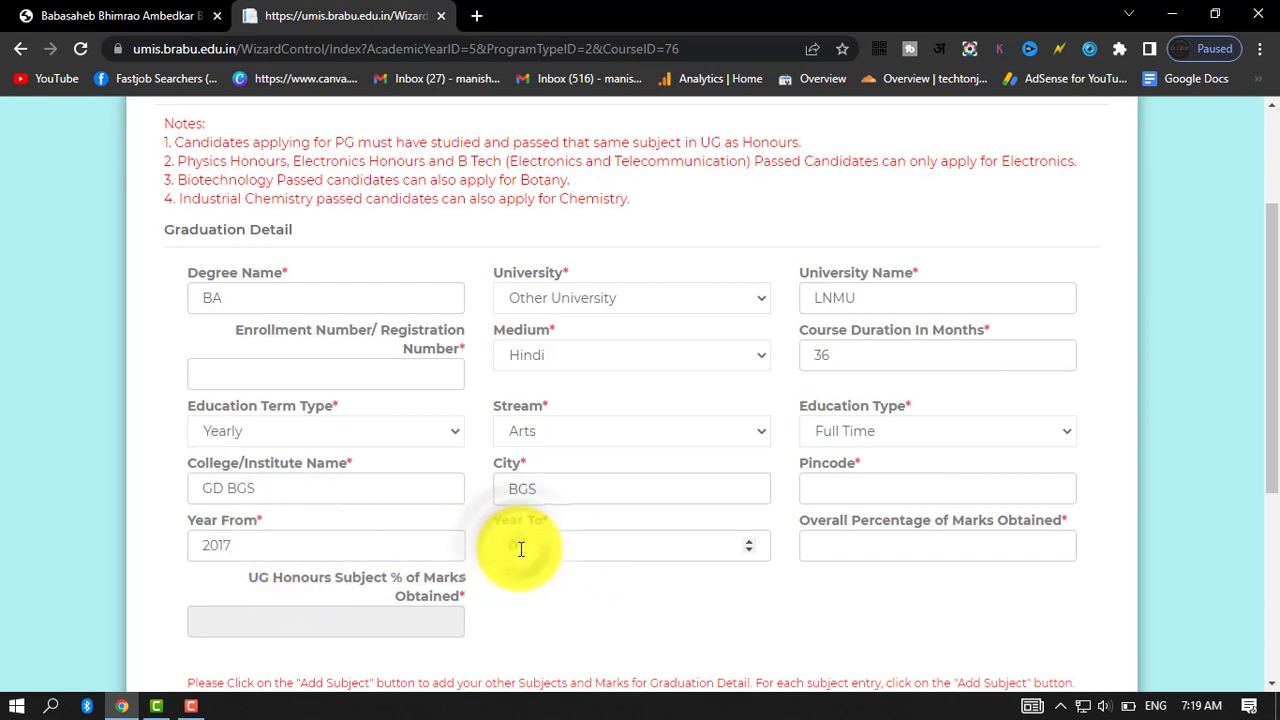
pyautogui.write('201')
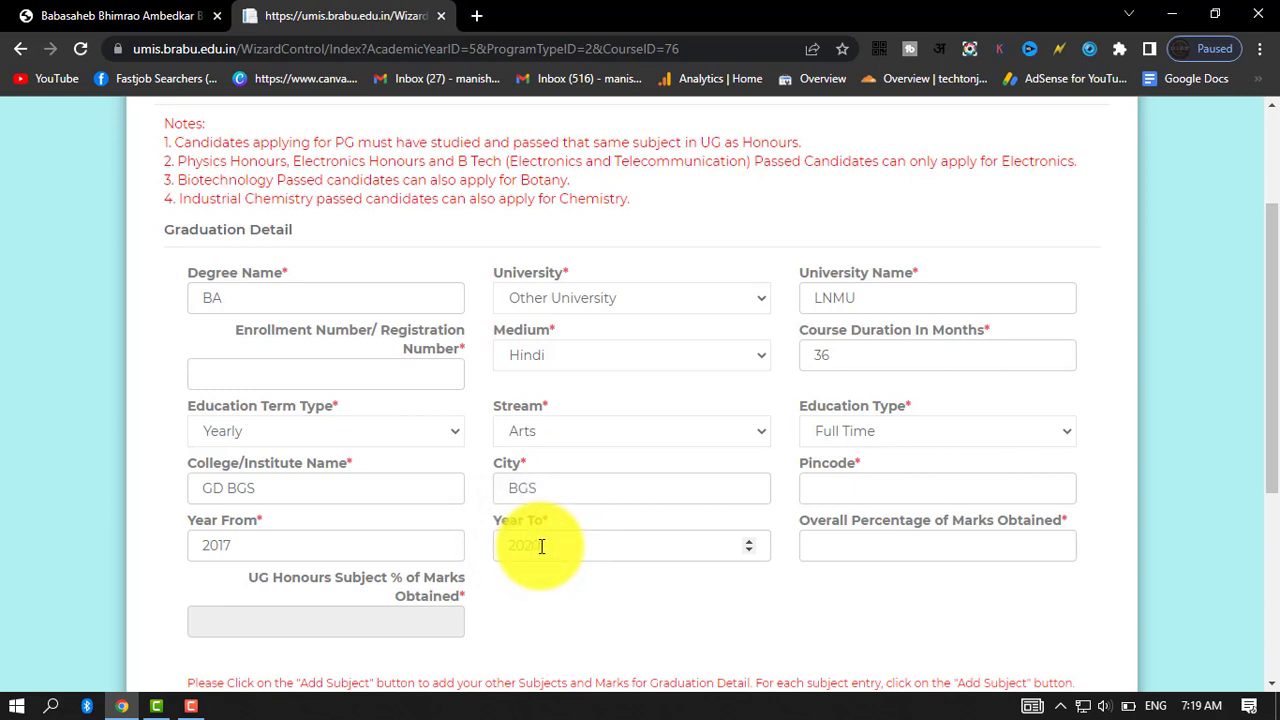
pyautogui.write('0')
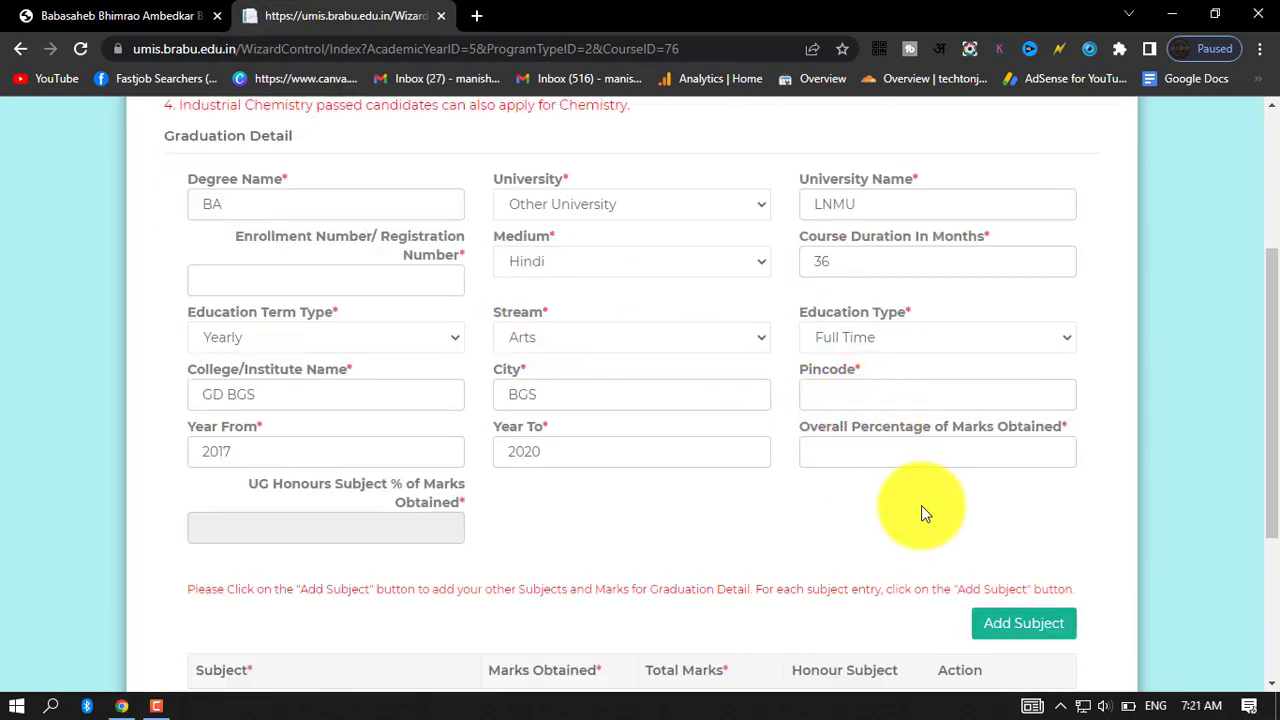
pyautogui.click(924, 449)
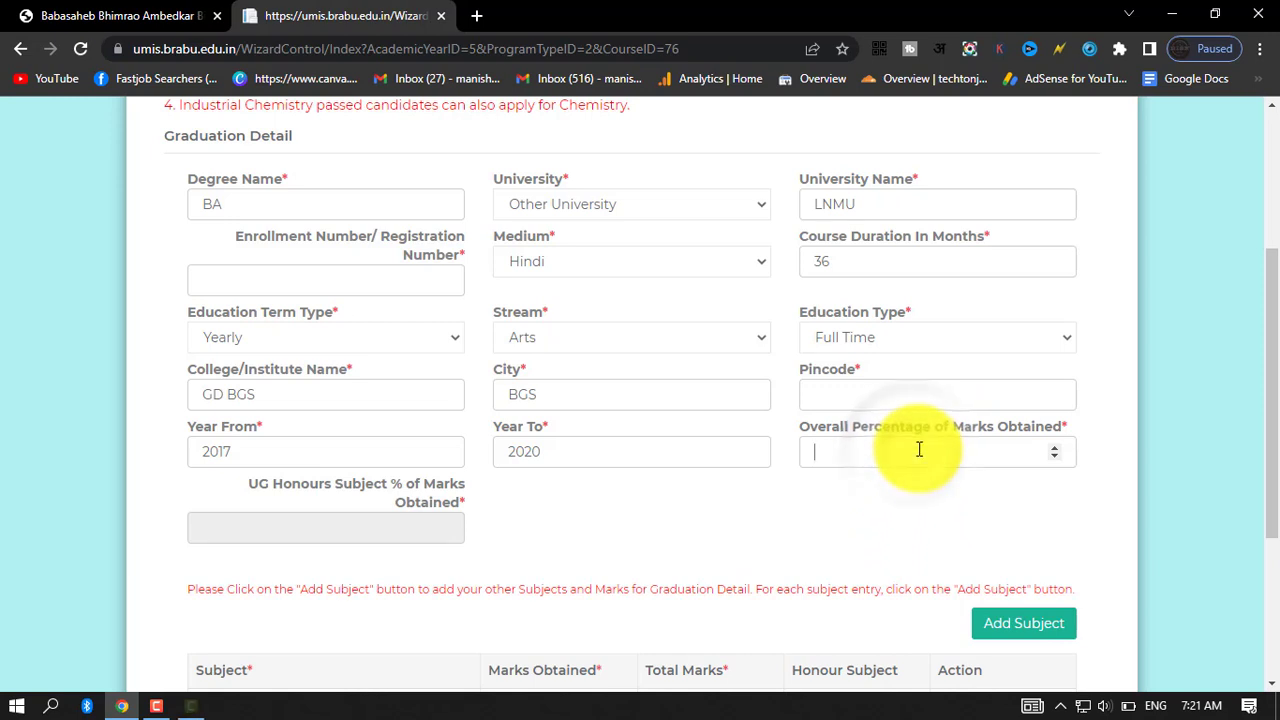
pyautogui.write('62')
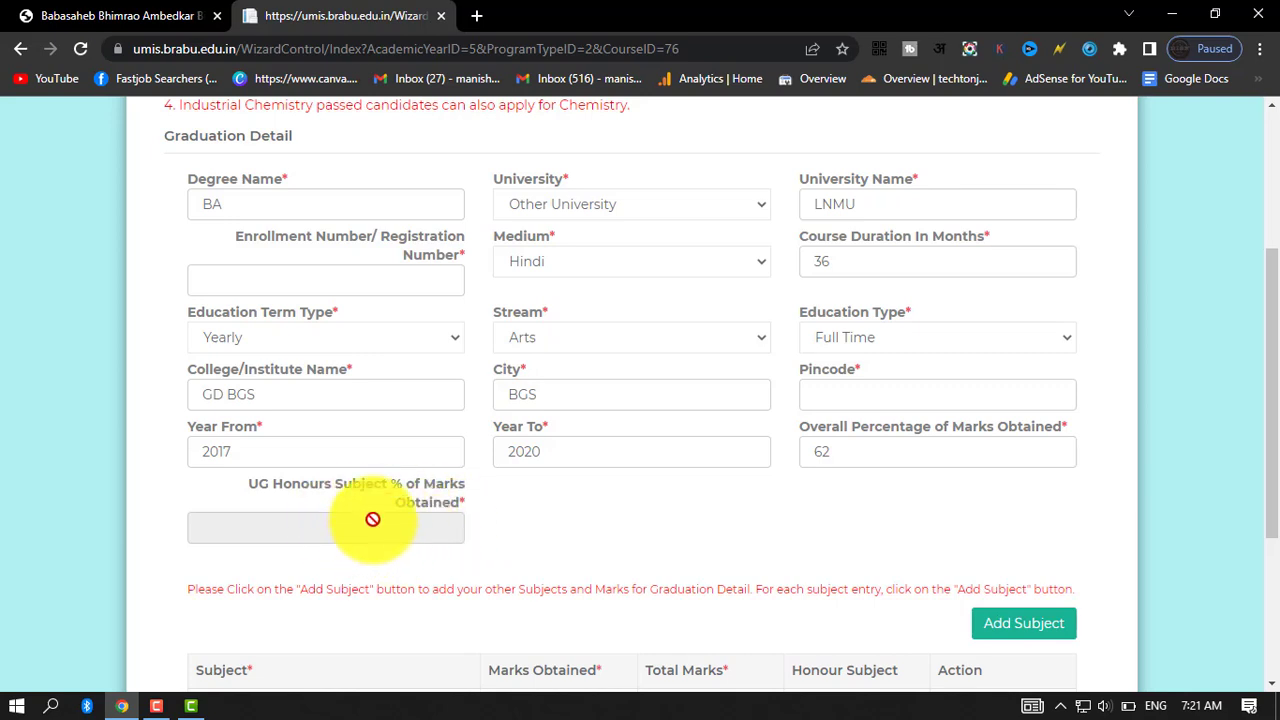
# Examine the subject marks table and the subjects offered for the primary honours entry.
pyautogui.scroll(-1, 449, 534)
pyautogui.scroll(-2, 520, 455)
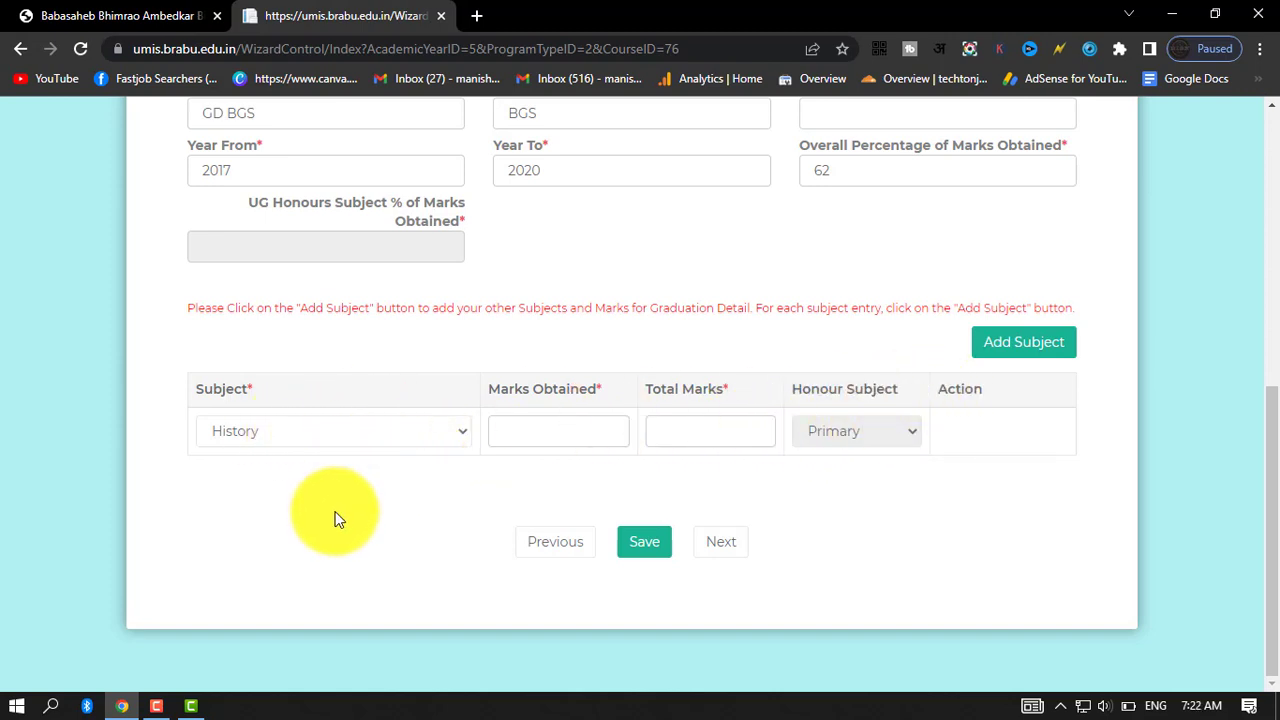
pyautogui.scroll(1, 334, 514)
pyautogui.click(391, 525)
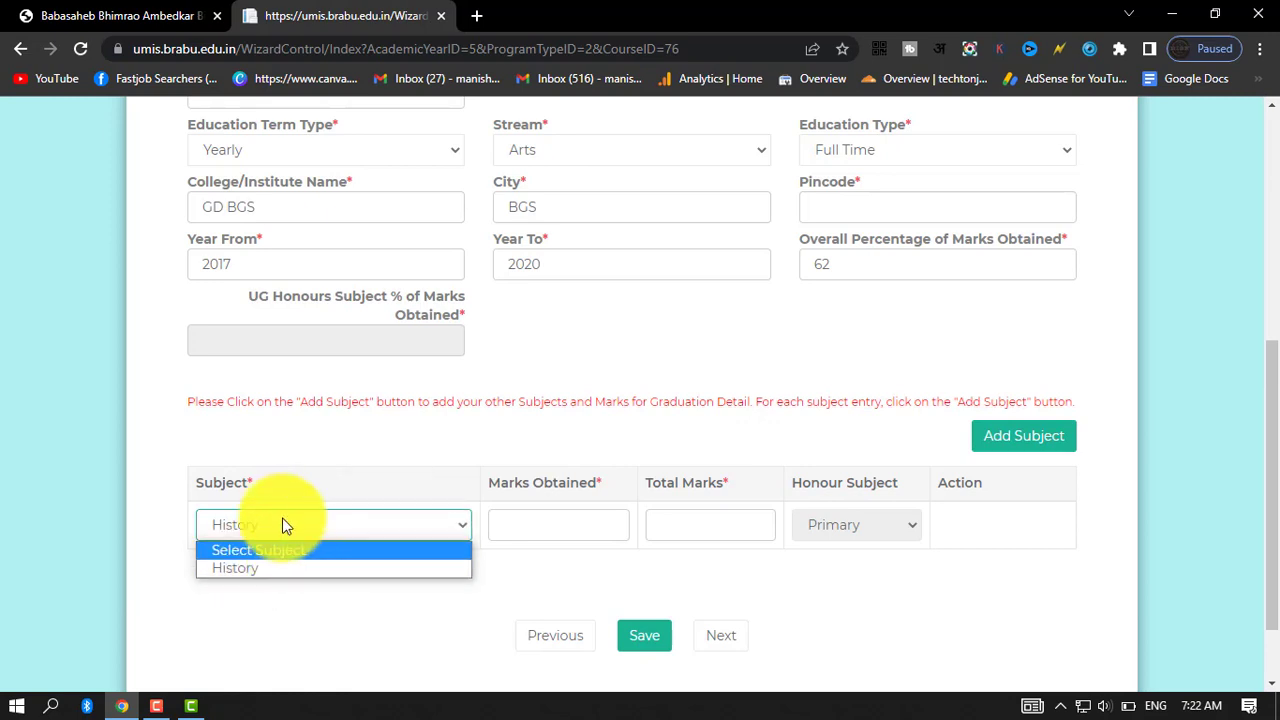
pyautogui.click(285, 626)
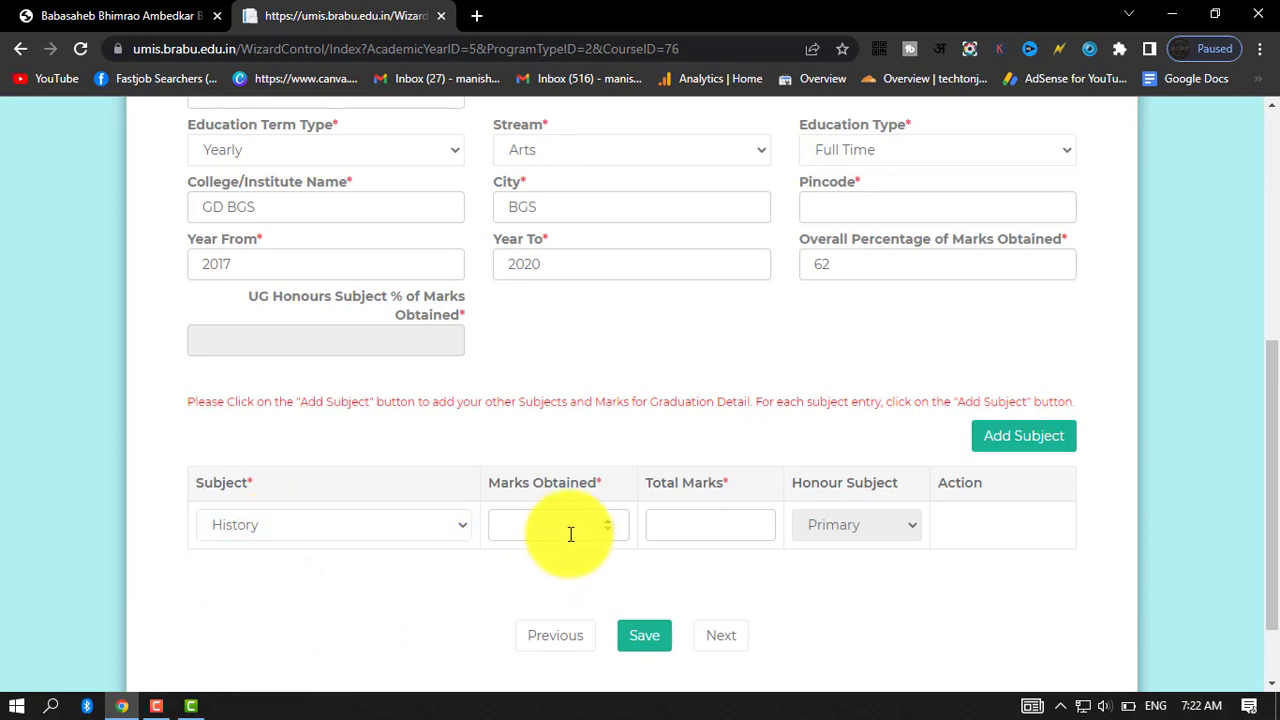
# Look over the filled-in education details and choose History as the primary honours subject in the marks table.
pyautogui.scroll(5, 286, 575)
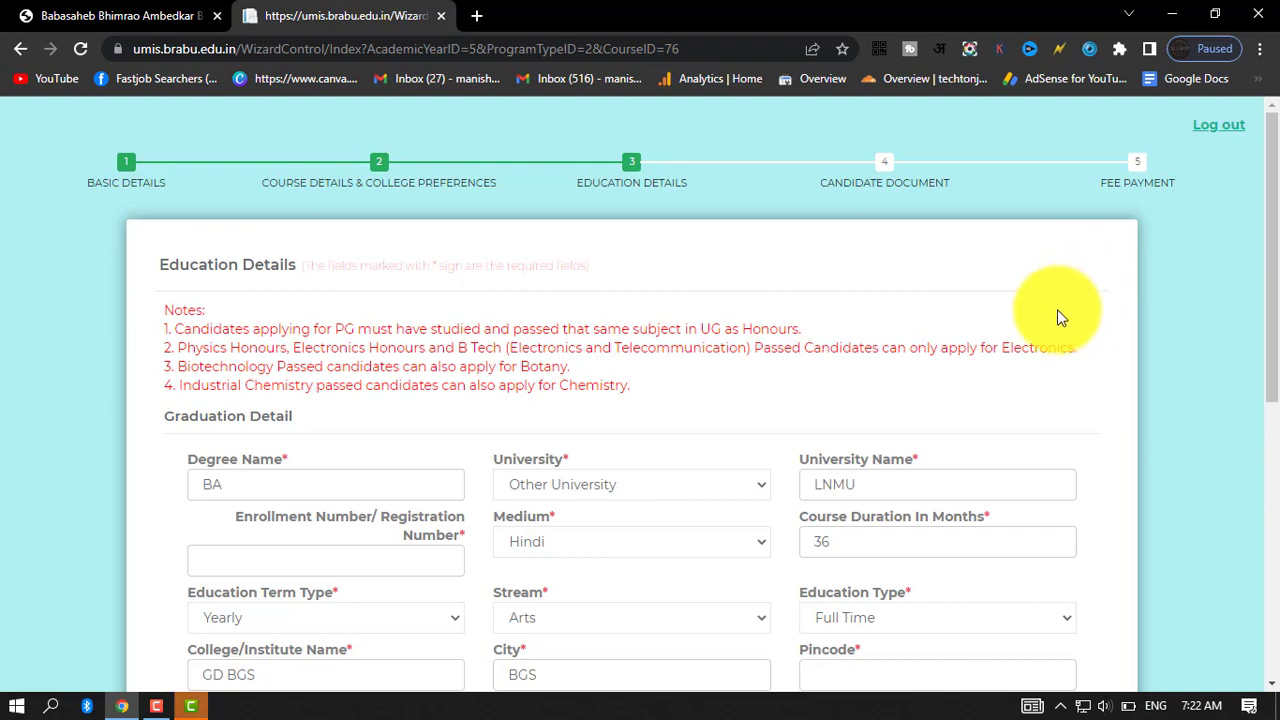
pyautogui.scroll(-3, 1056, 312)
pyautogui.scroll(-1, 1054, 320)
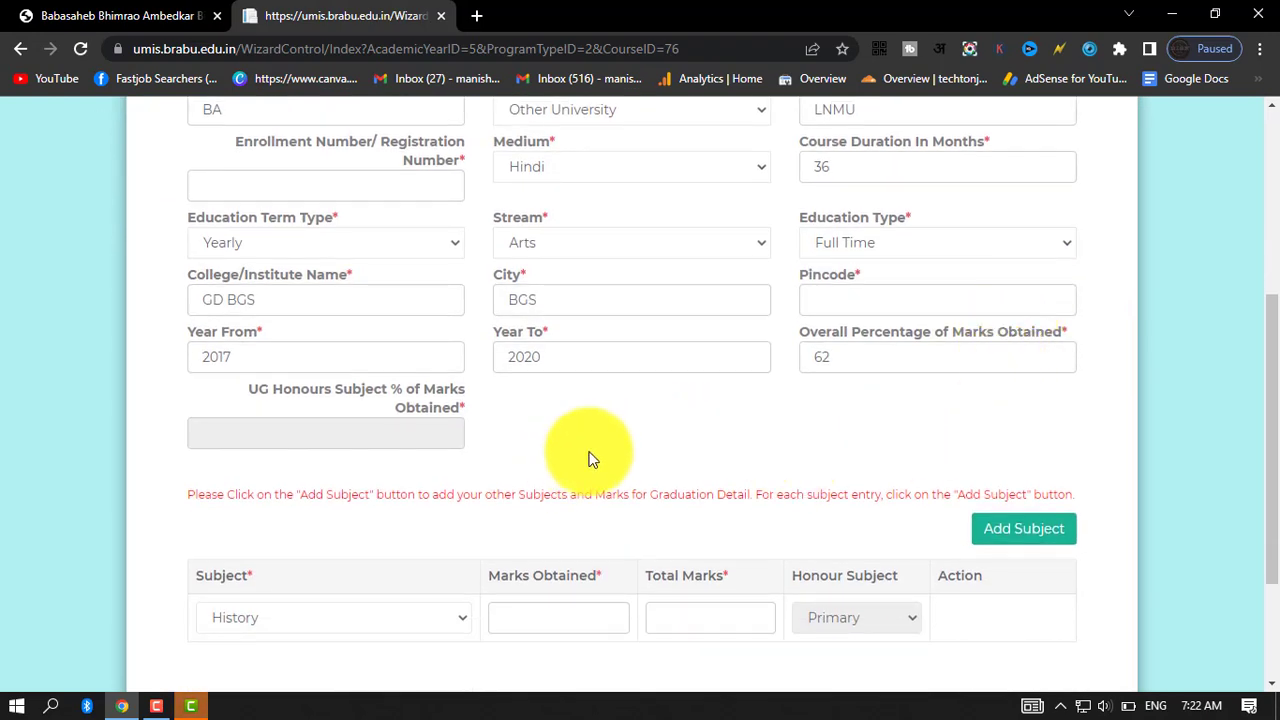
pyautogui.scroll(-1, 600, 455)
pyautogui.scroll(-1, 600, 450)
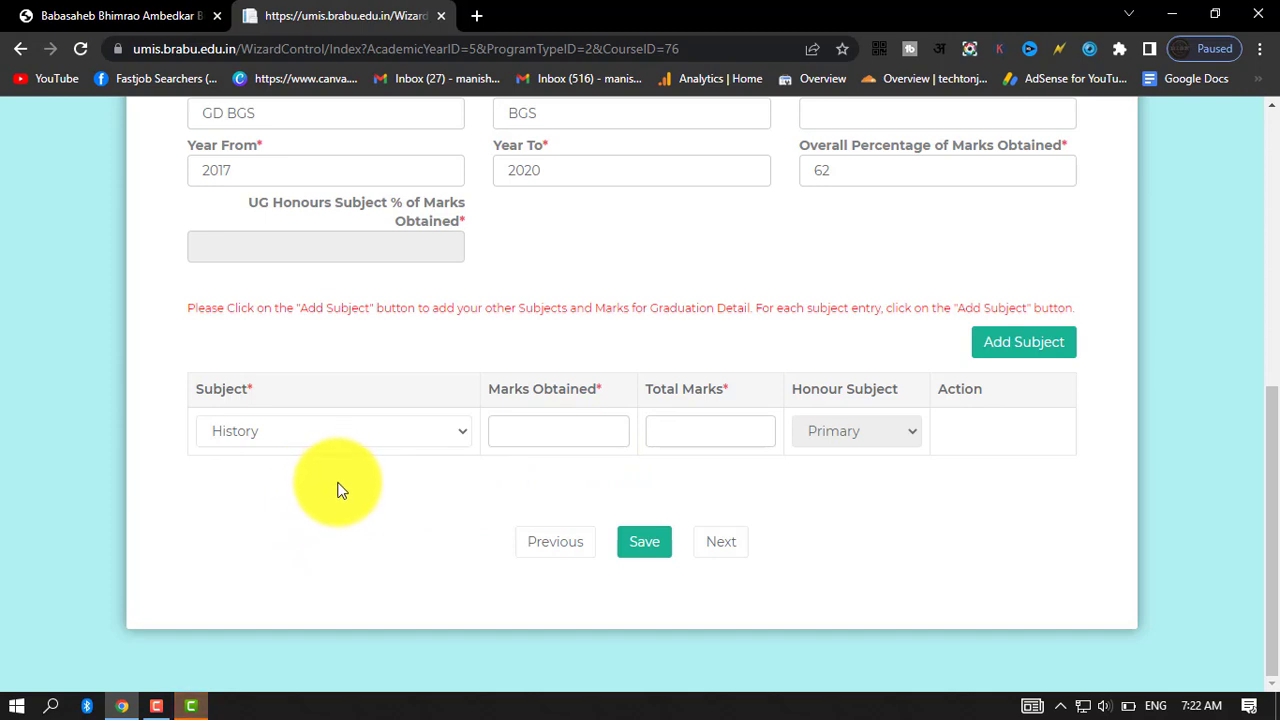
pyautogui.click(301, 424)
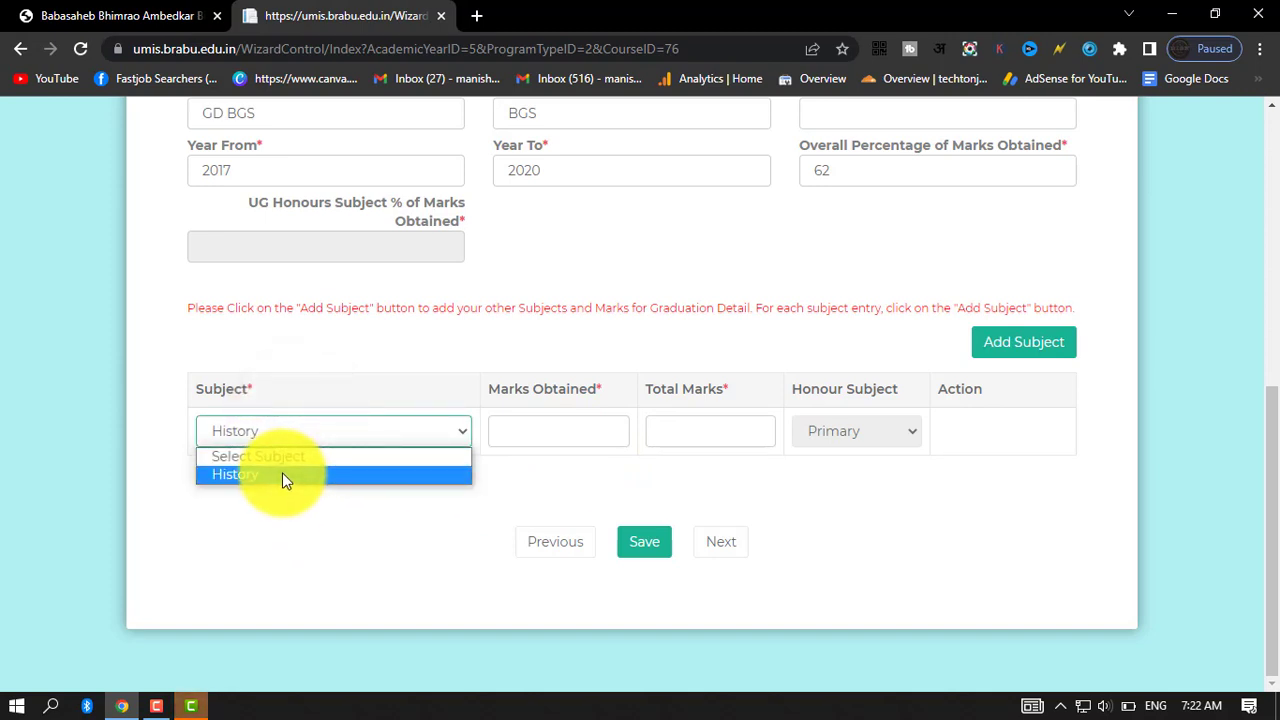
pyautogui.click(282, 474)
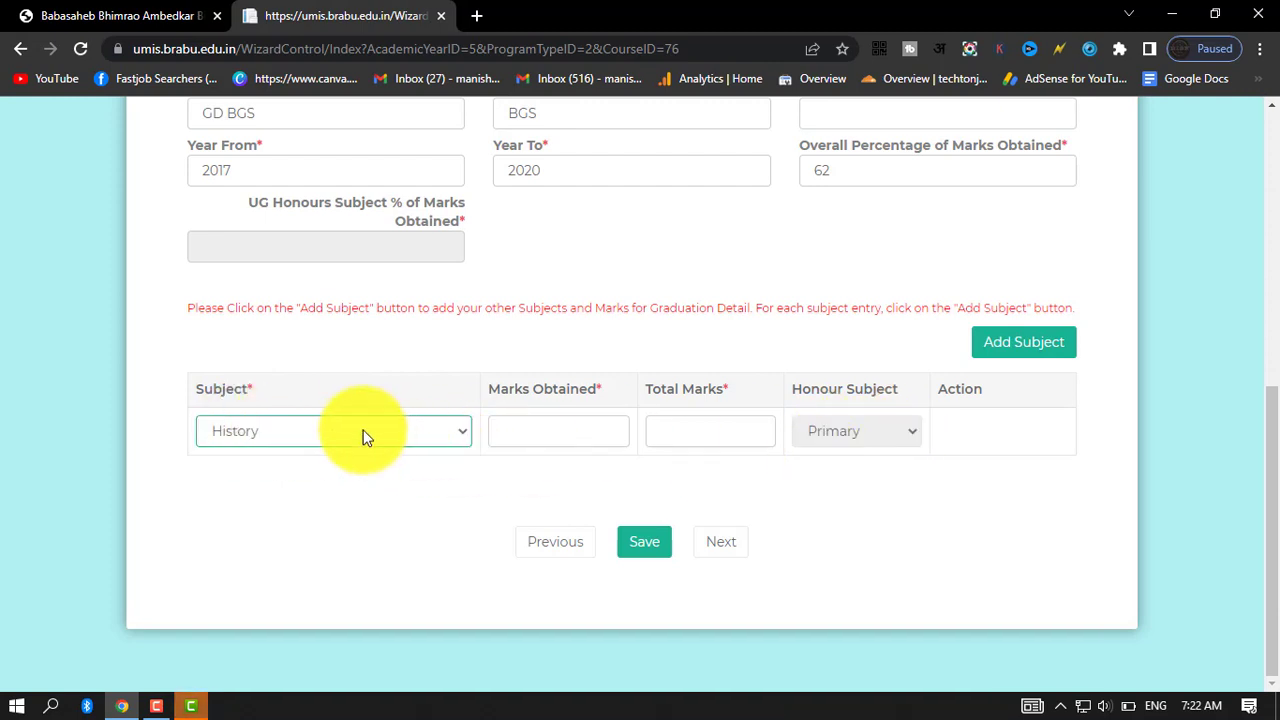
# Enter 420 marks obtained out of 800 total marks for the primary honours subject History.
pyautogui.click(563, 430)
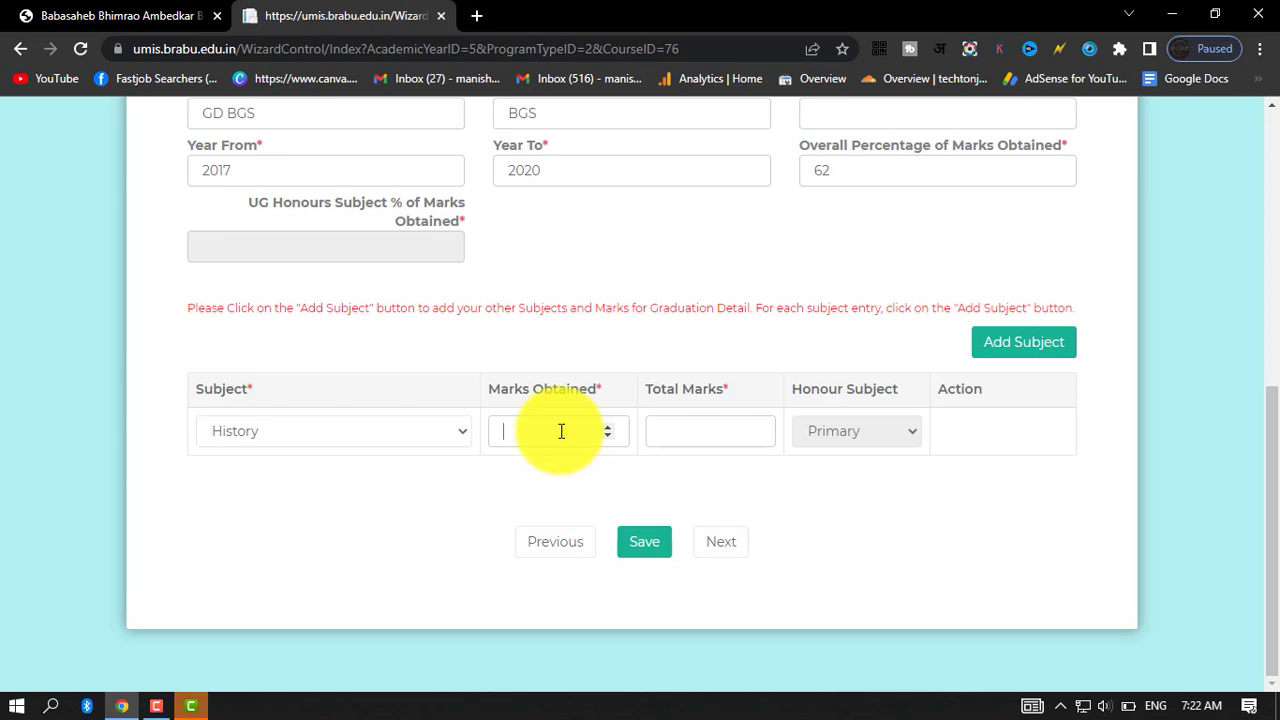
pyautogui.write('420')
pyautogui.click(689, 433)
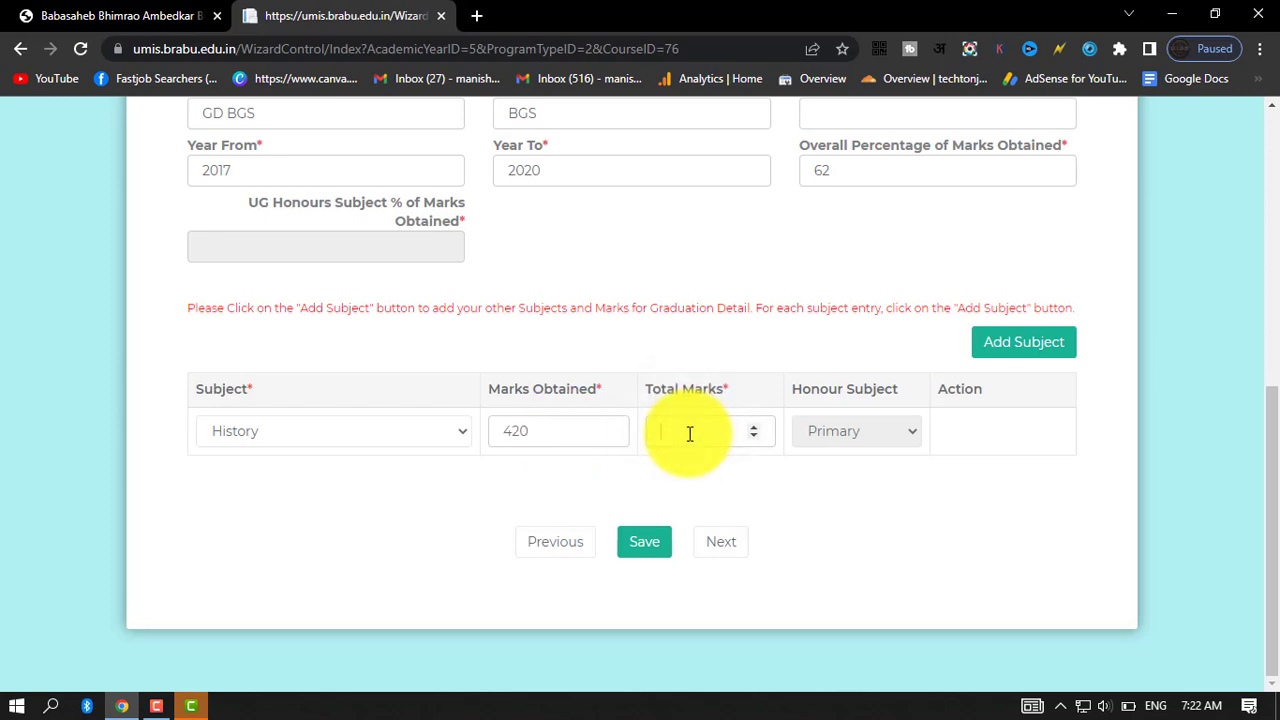
pyautogui.write('800')
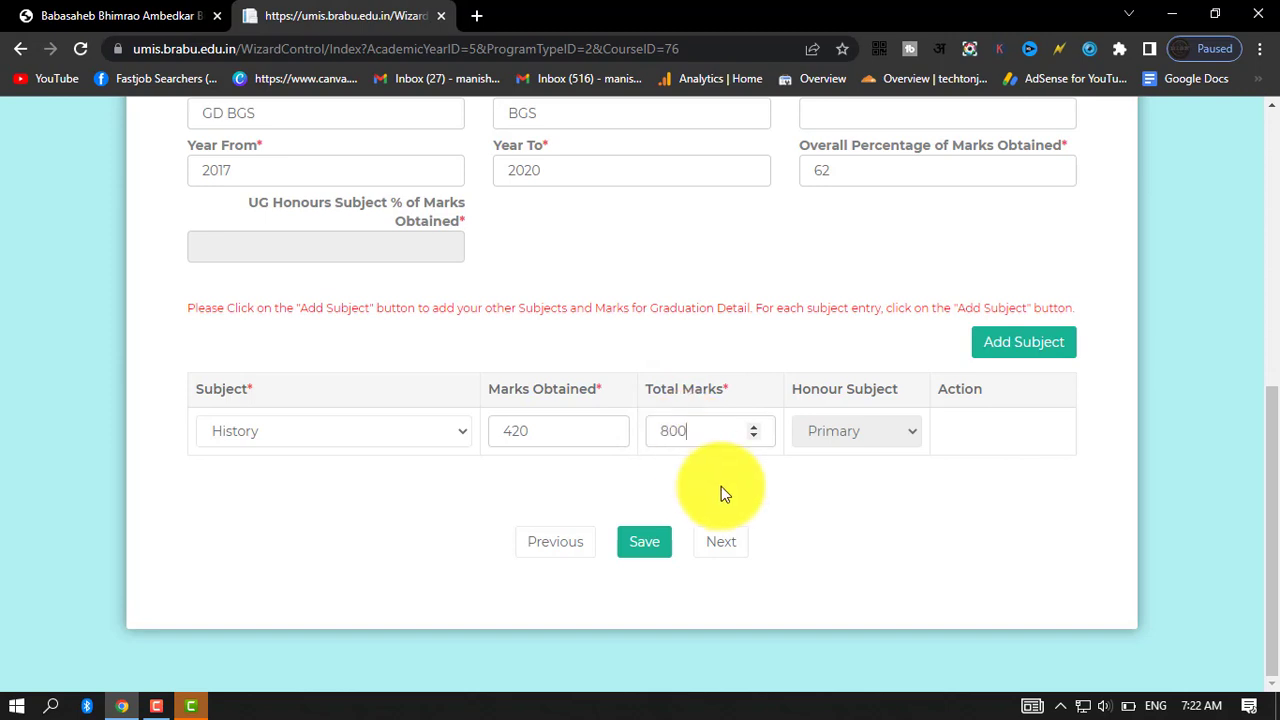
# Add secondary subjects GEOGRAPHY 119/200, ECOMOMICS 118/200, MIL HINDI 102/200 and GS 68/100, and set History's marks obtained to 500.
pyautogui.click(1050, 355)
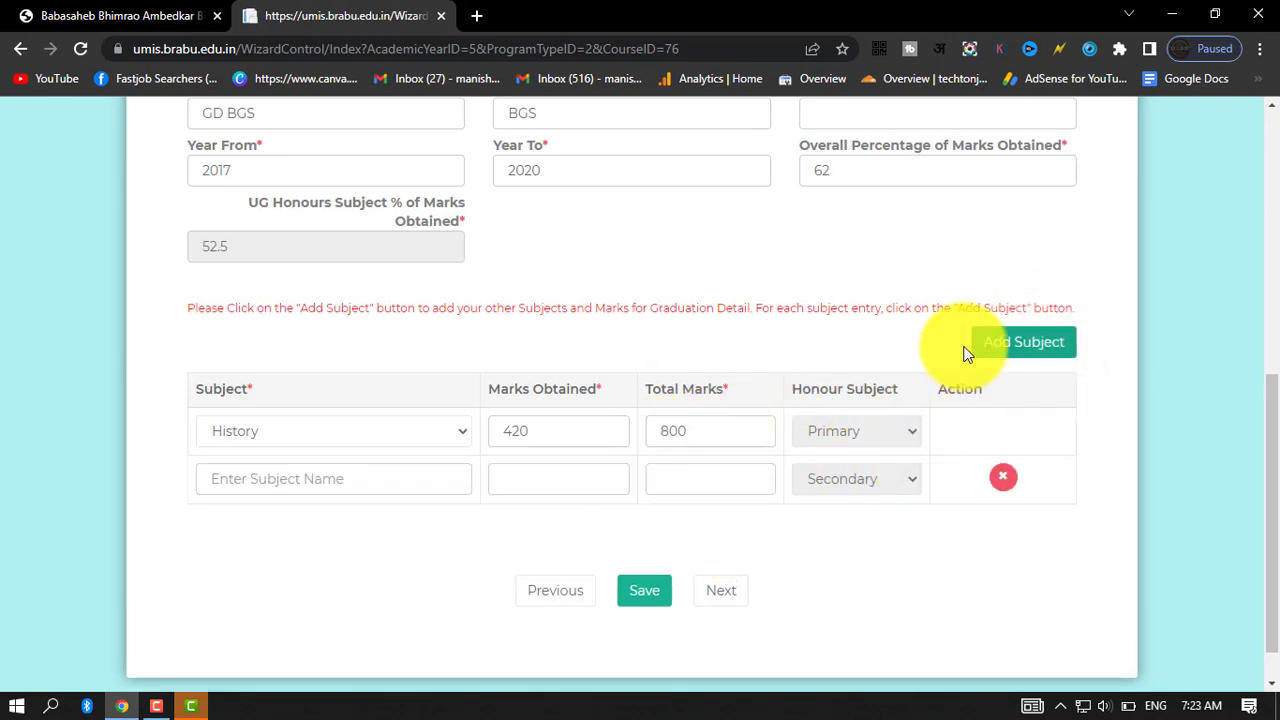
pyautogui.click(328, 478)
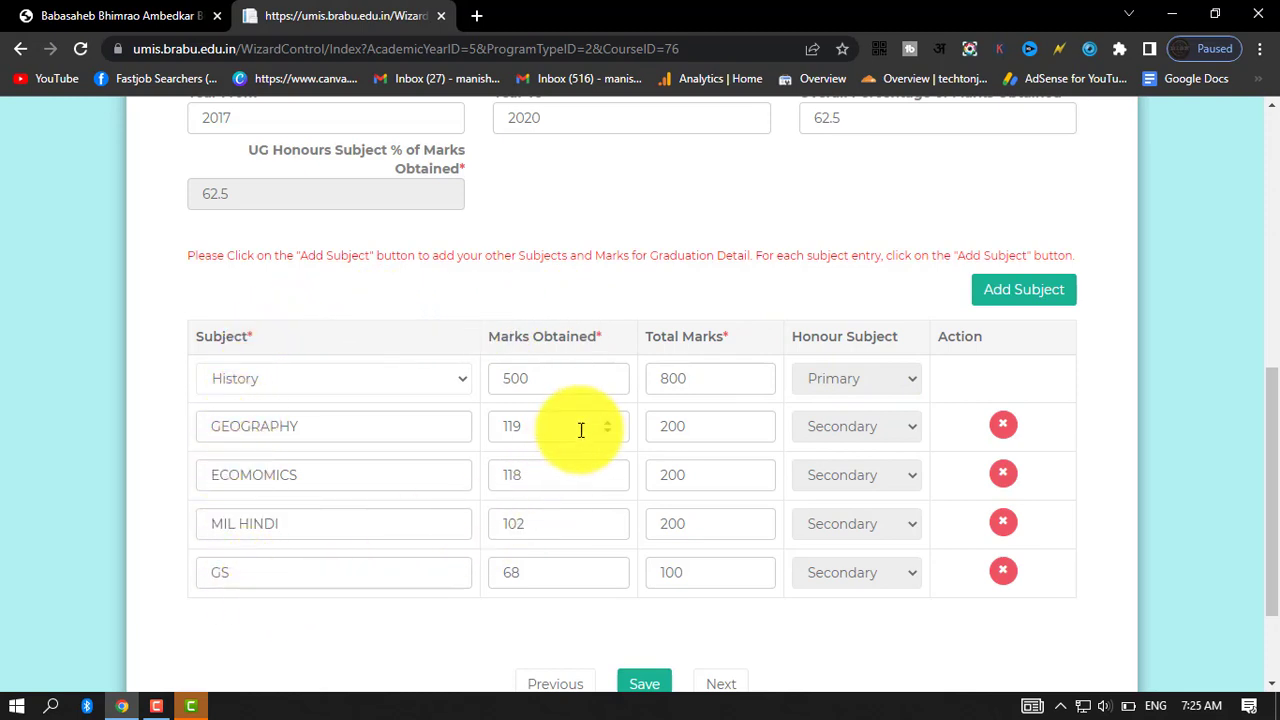
# Save the education details with the subject marks and proceed to the candidate document section.
pyautogui.scroll(-1, 717, 485)
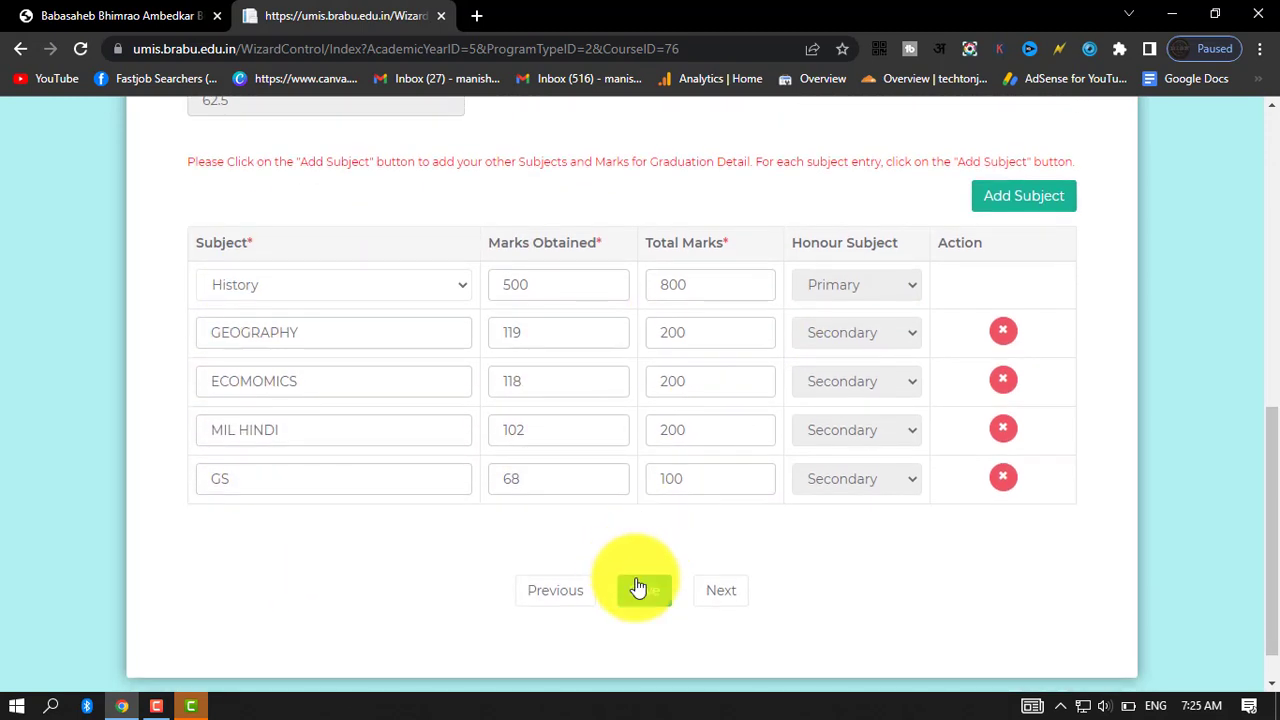
pyautogui.click(648, 595)
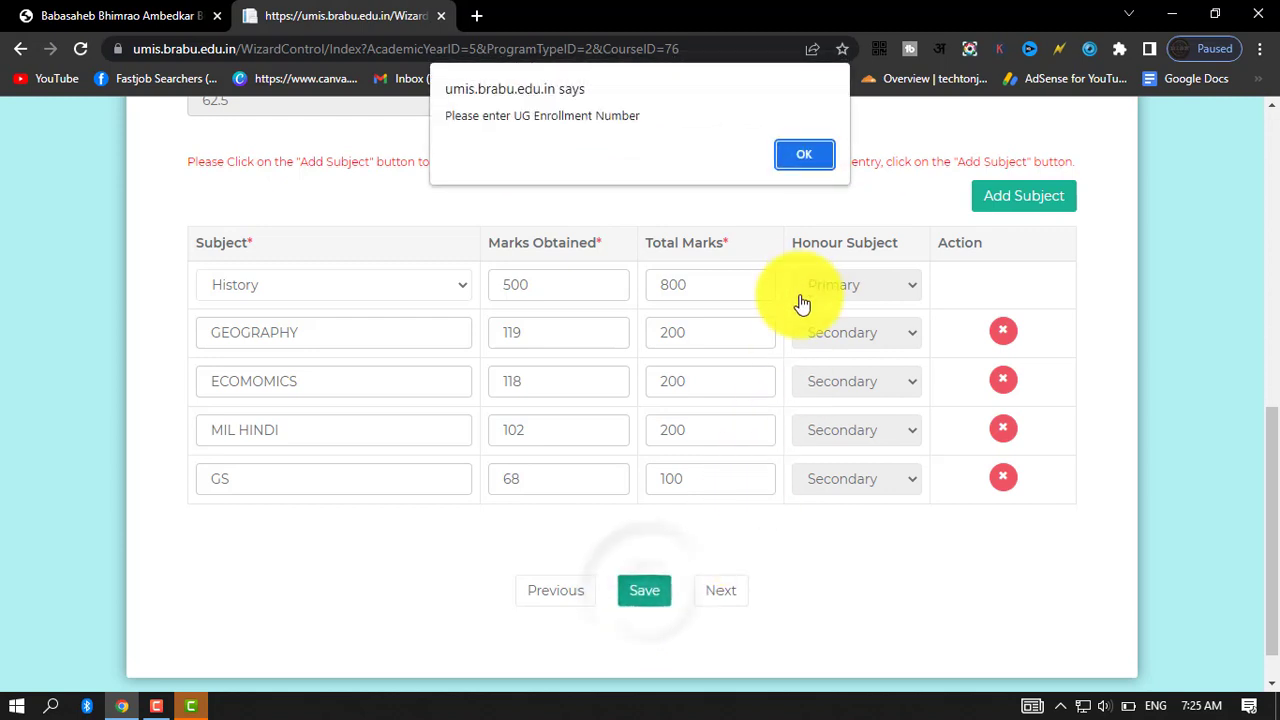
pyautogui.click(806, 154)
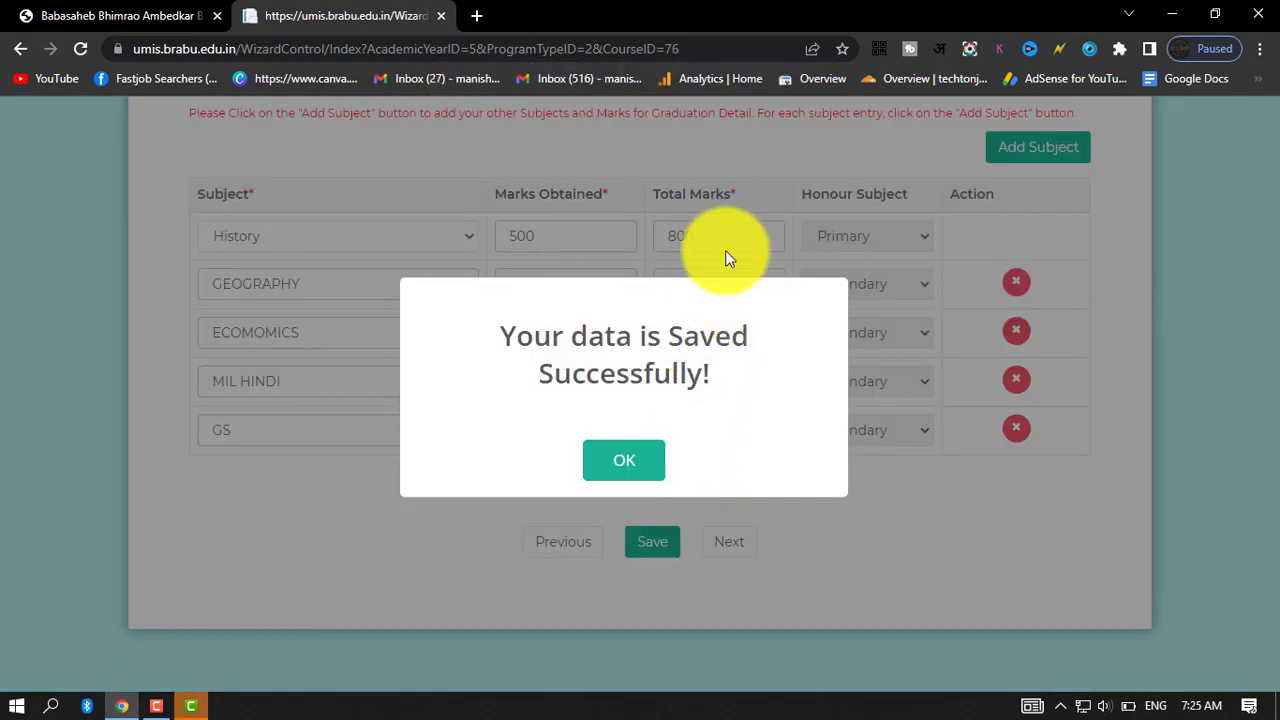
pyautogui.click(619, 459)
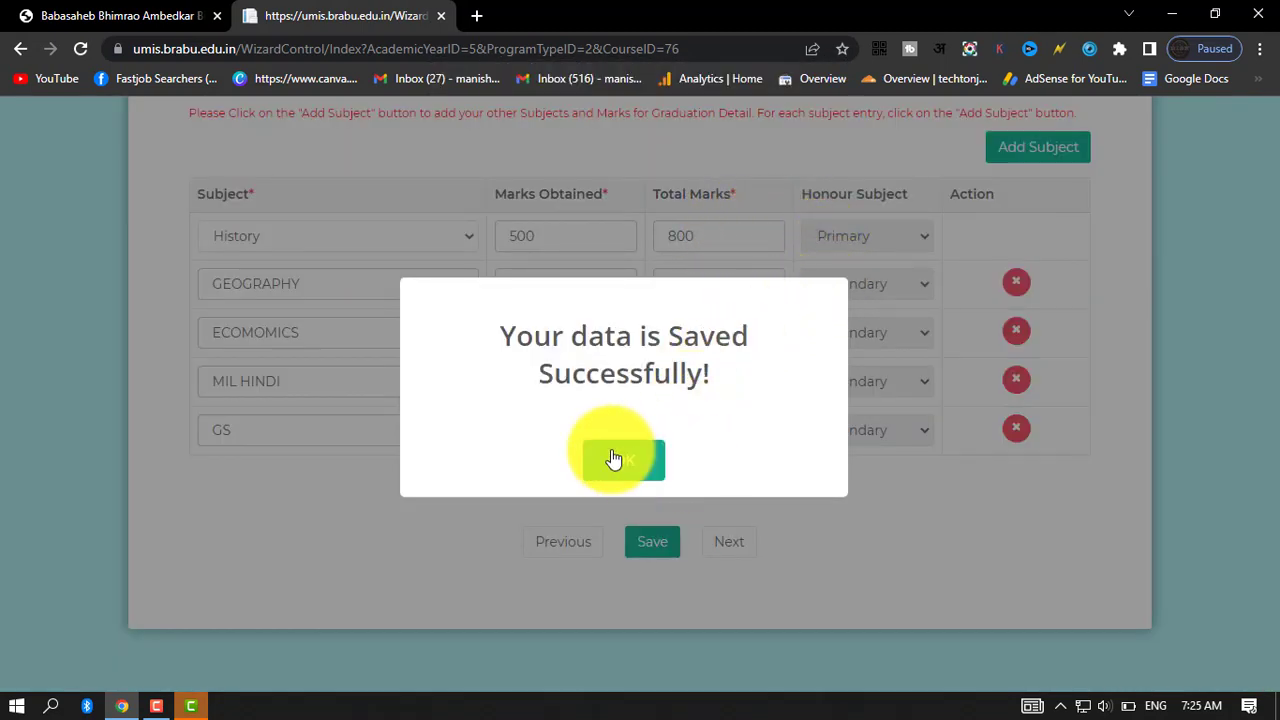
# Examine the upload requirements for the photo, signature and identity document in the candidate document section.
pyautogui.scroll(10, 800, 458)
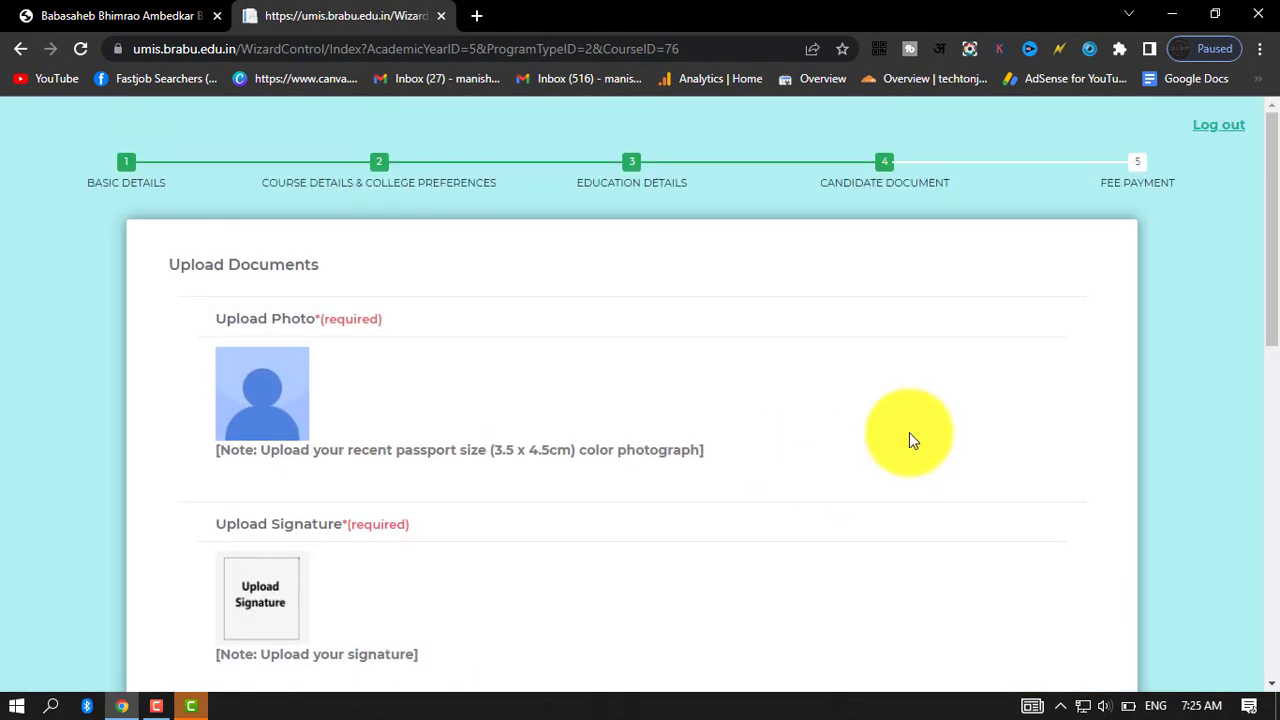
pyautogui.scroll(-1, 909, 437)
pyautogui.scroll(-2, 800, 395)
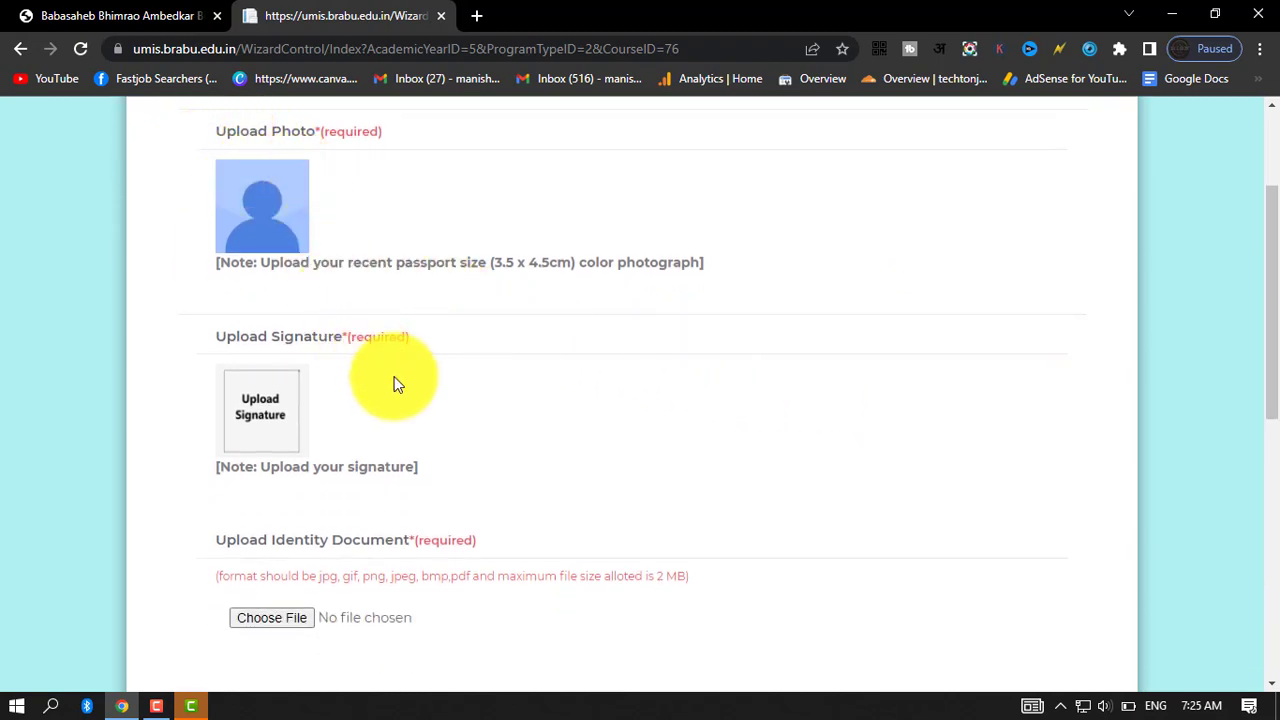
pyautogui.scroll(-1, 396, 384)
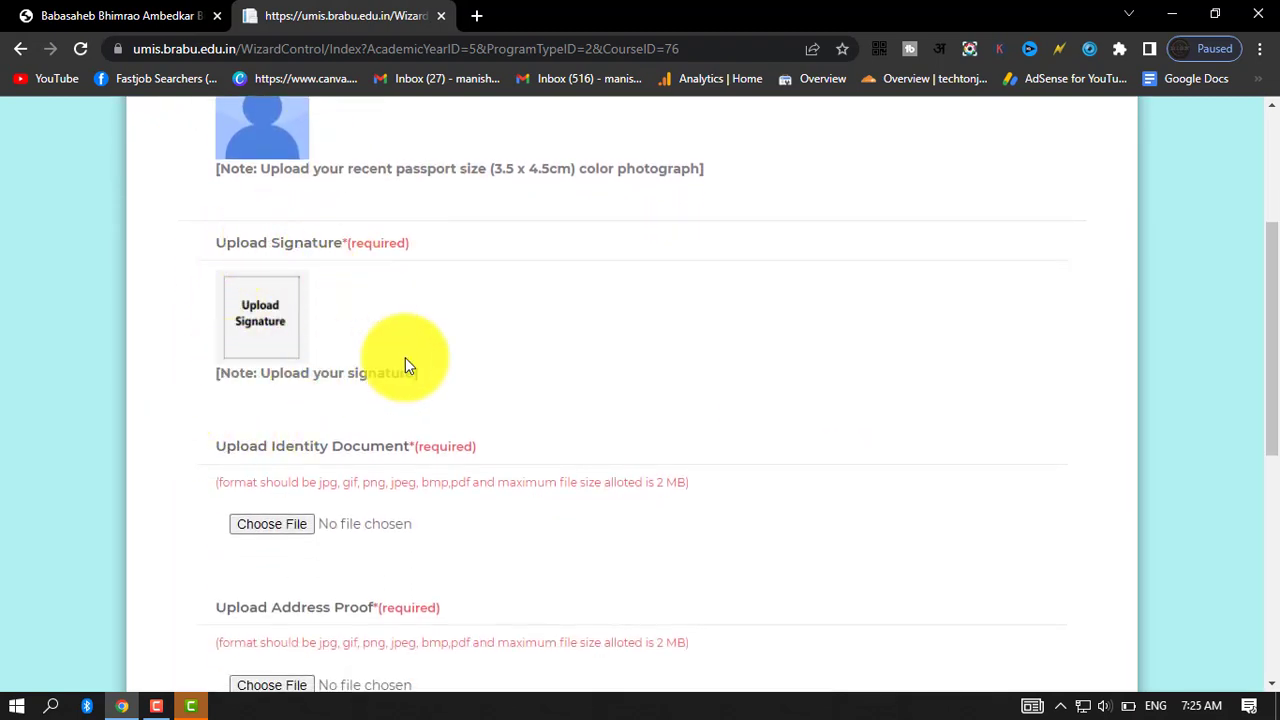
pyautogui.scroll(2, 503, 395)
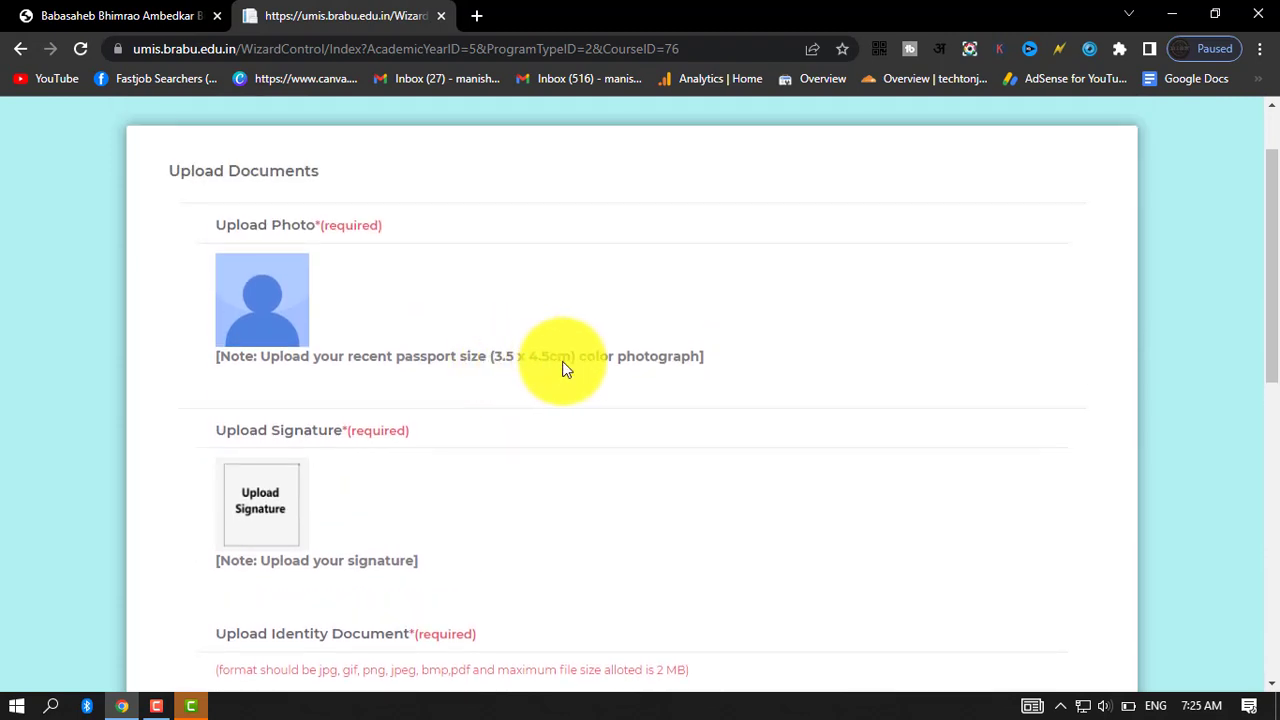
pyautogui.scroll(-1, 557, 391)
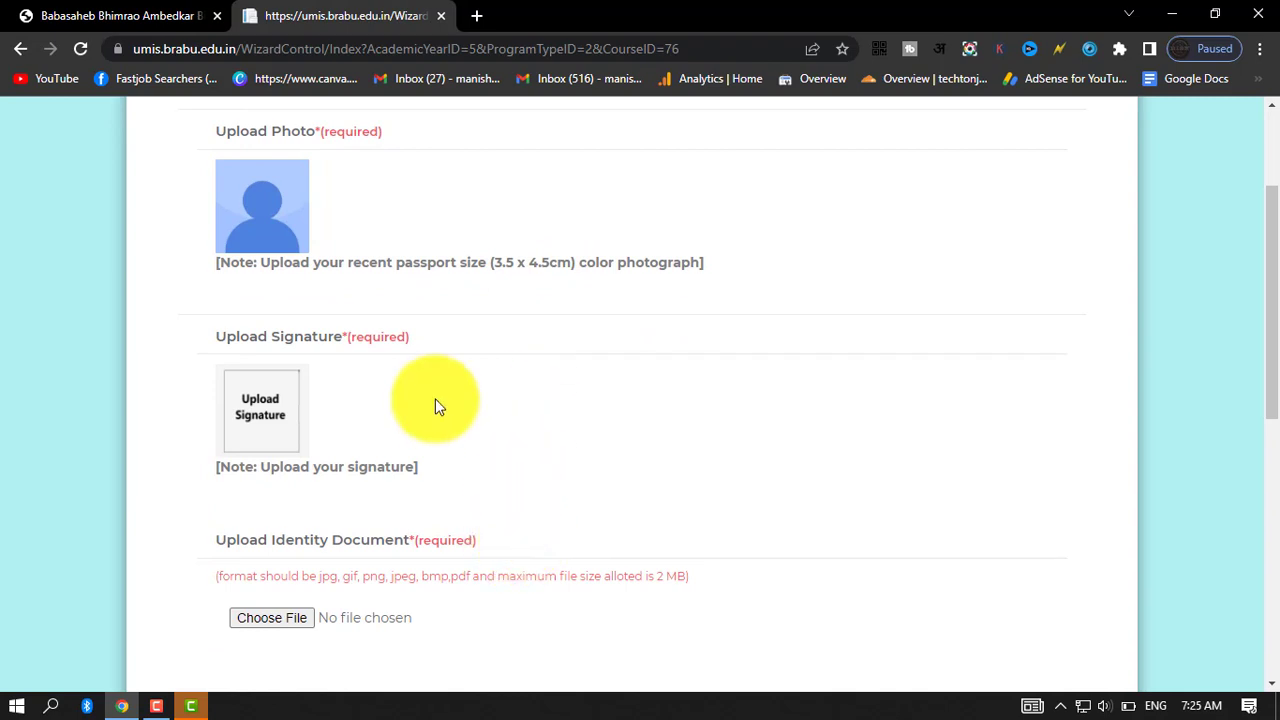
pyautogui.scroll(1, 437, 401)
pyautogui.scroll(-1, 471, 506)
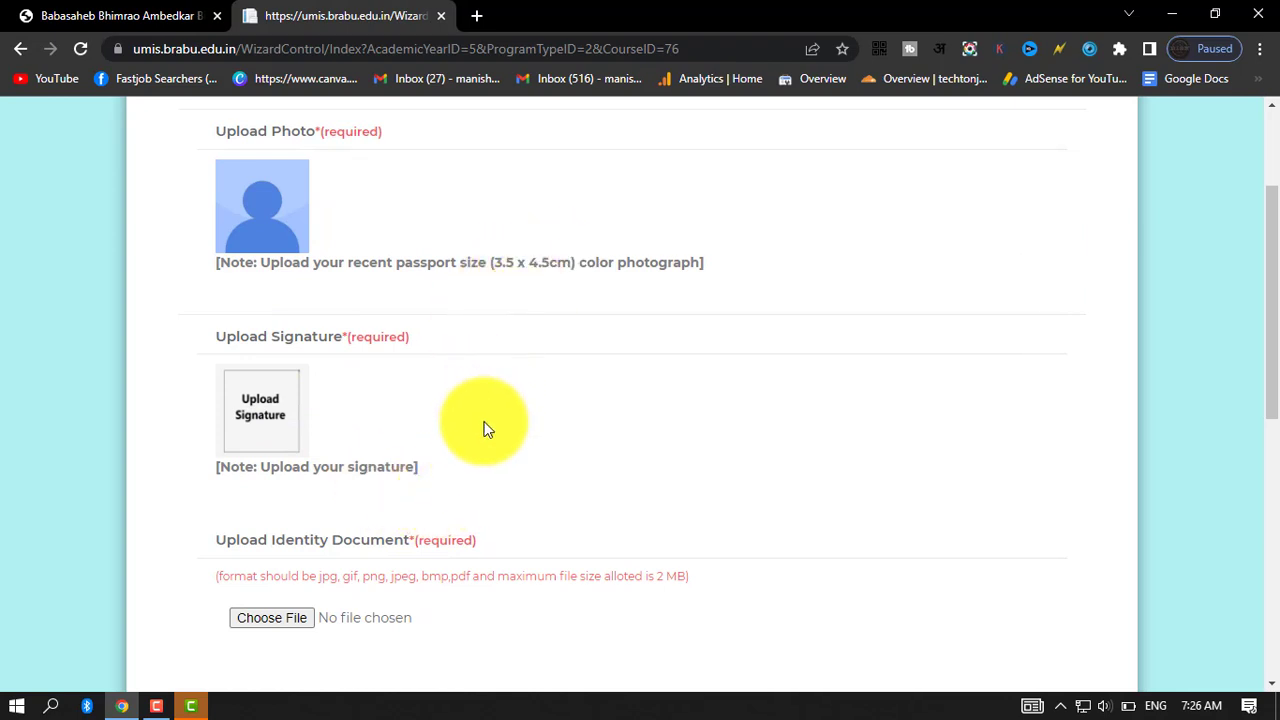
pyautogui.scroll(-2, 515, 468)
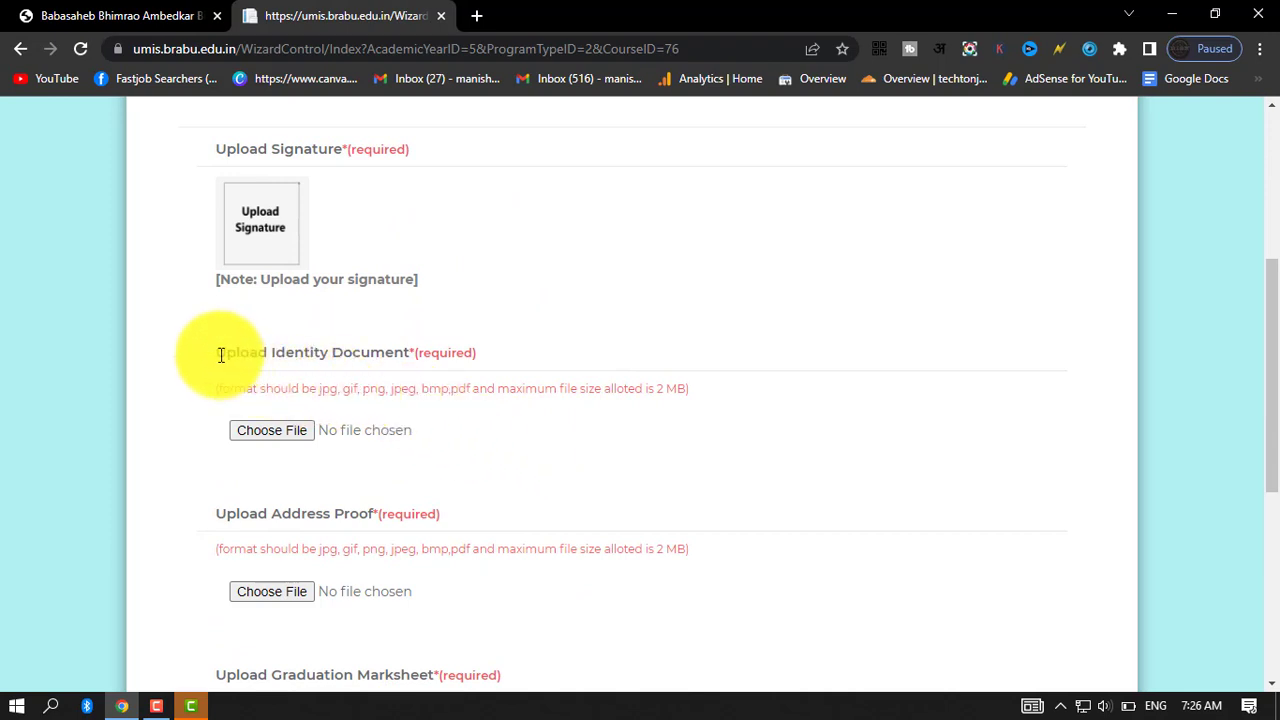
pyautogui.moveTo(218, 353); pyautogui.dragTo(486, 349)
pyautogui.click(591, 343)
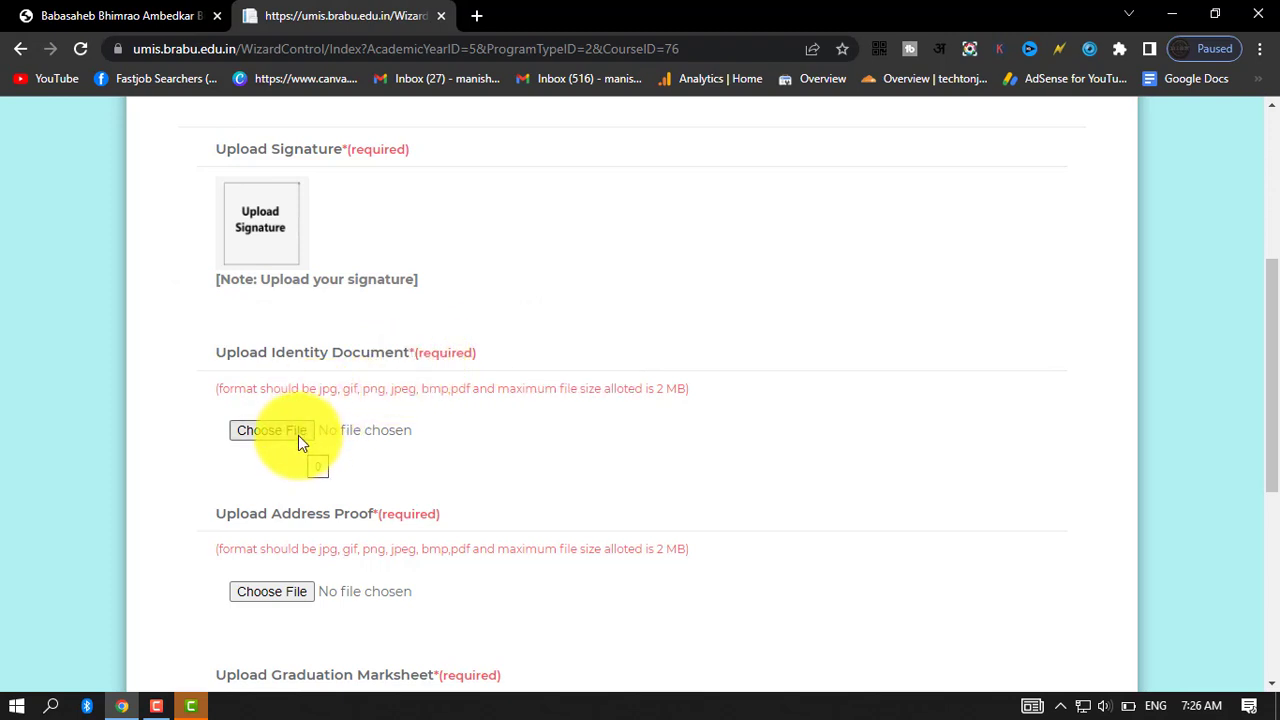
# Examine the upload entries for the address proof, graduation marksheet and college leaving certificate.
pyautogui.scroll(-2, 560, 460)
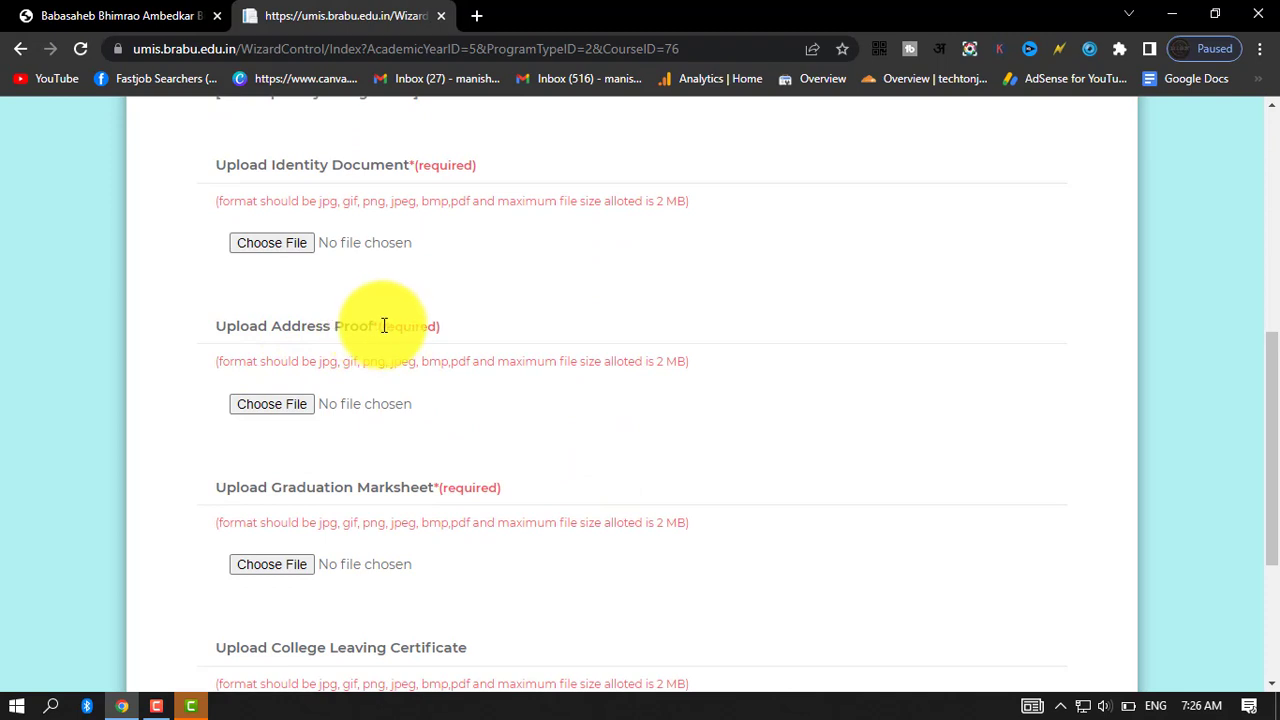
pyautogui.moveTo(368, 328); pyautogui.dragTo(219, 326)
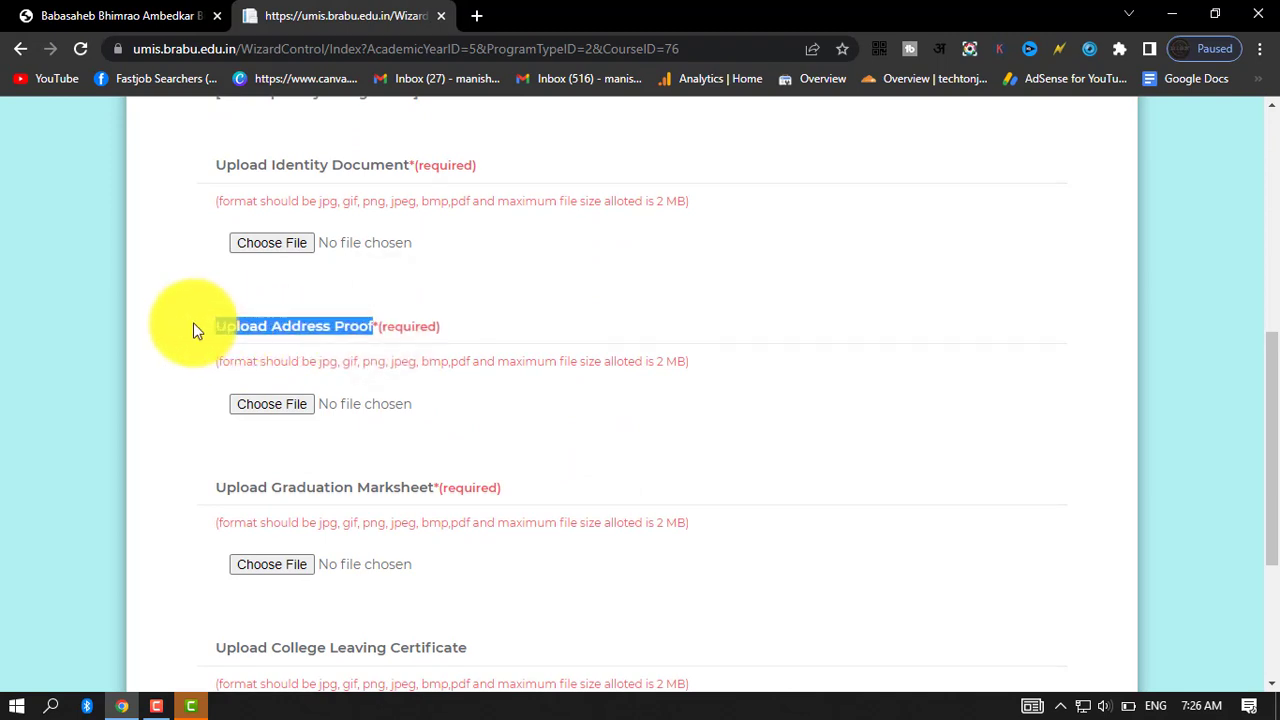
pyautogui.click(193, 322)
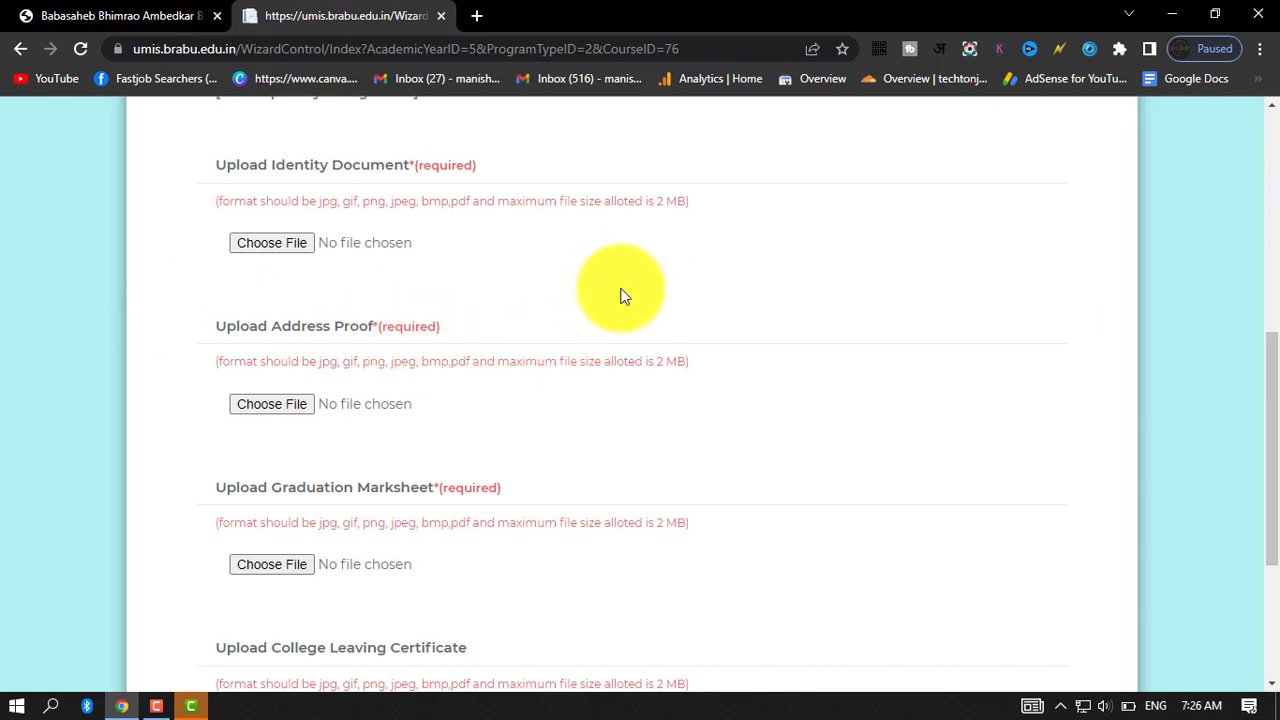
pyautogui.scroll(-1, 563, 434)
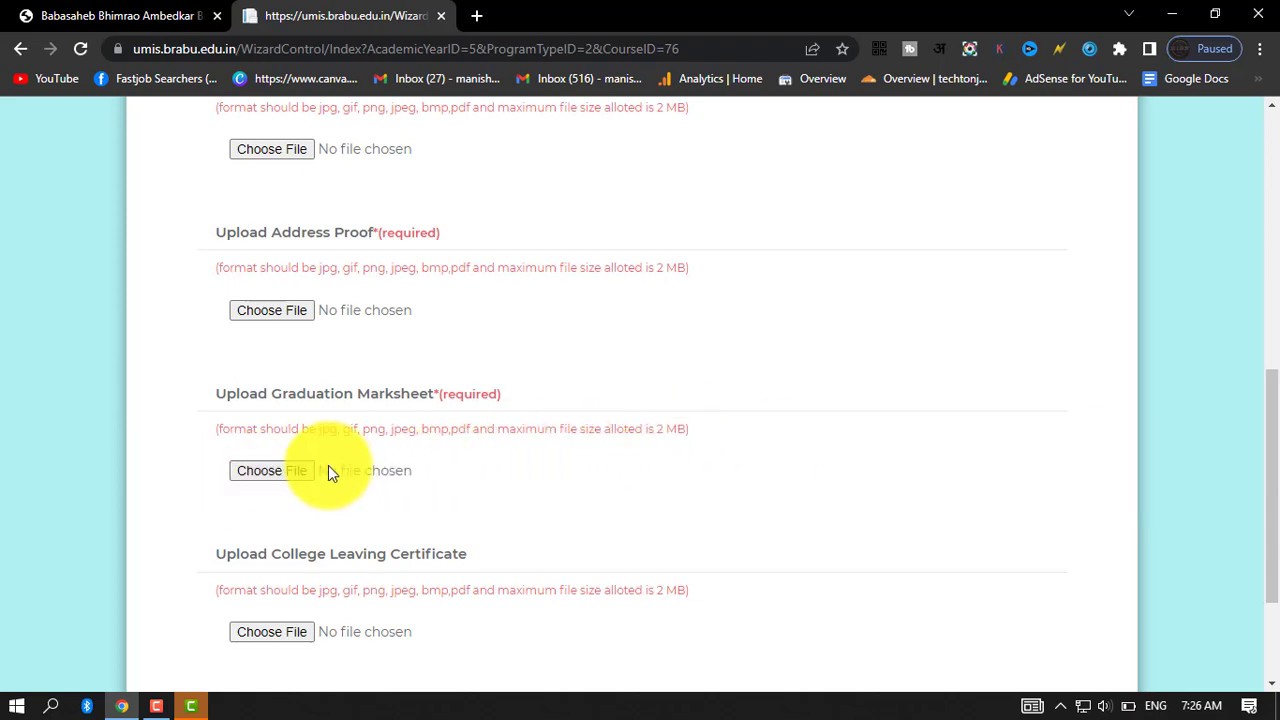
pyautogui.scroll(-2, 471, 480)
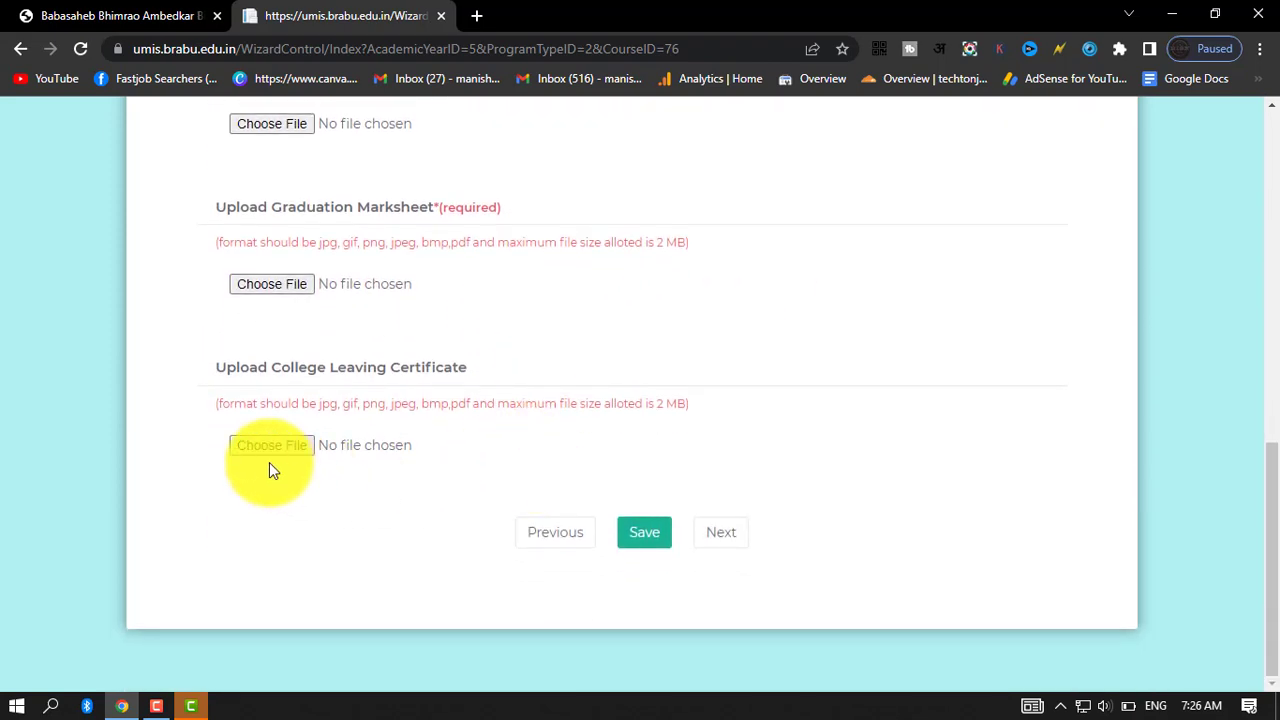
pyautogui.moveTo(207, 369); pyautogui.dragTo(586, 360)
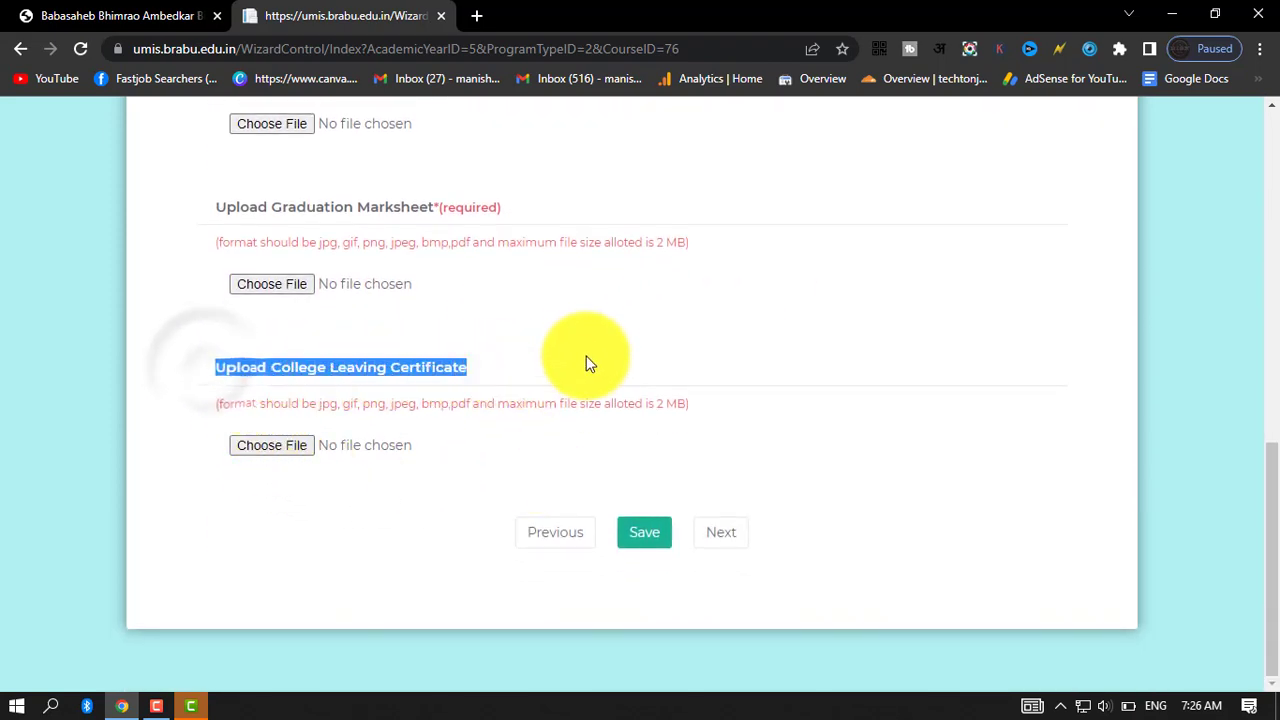
pyautogui.click(586, 350)
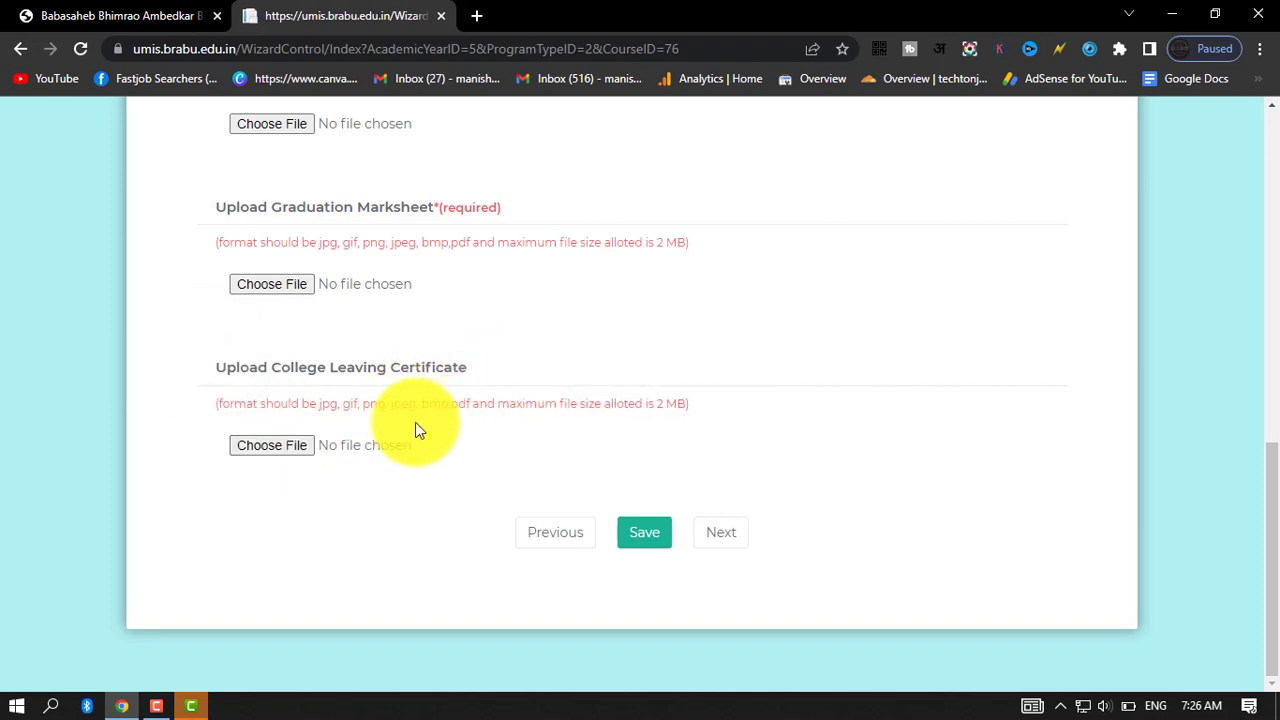
# Review the list of required documents again, checking the allowed file formats and maximum file size.
pyautogui.scroll(4, 368, 440)
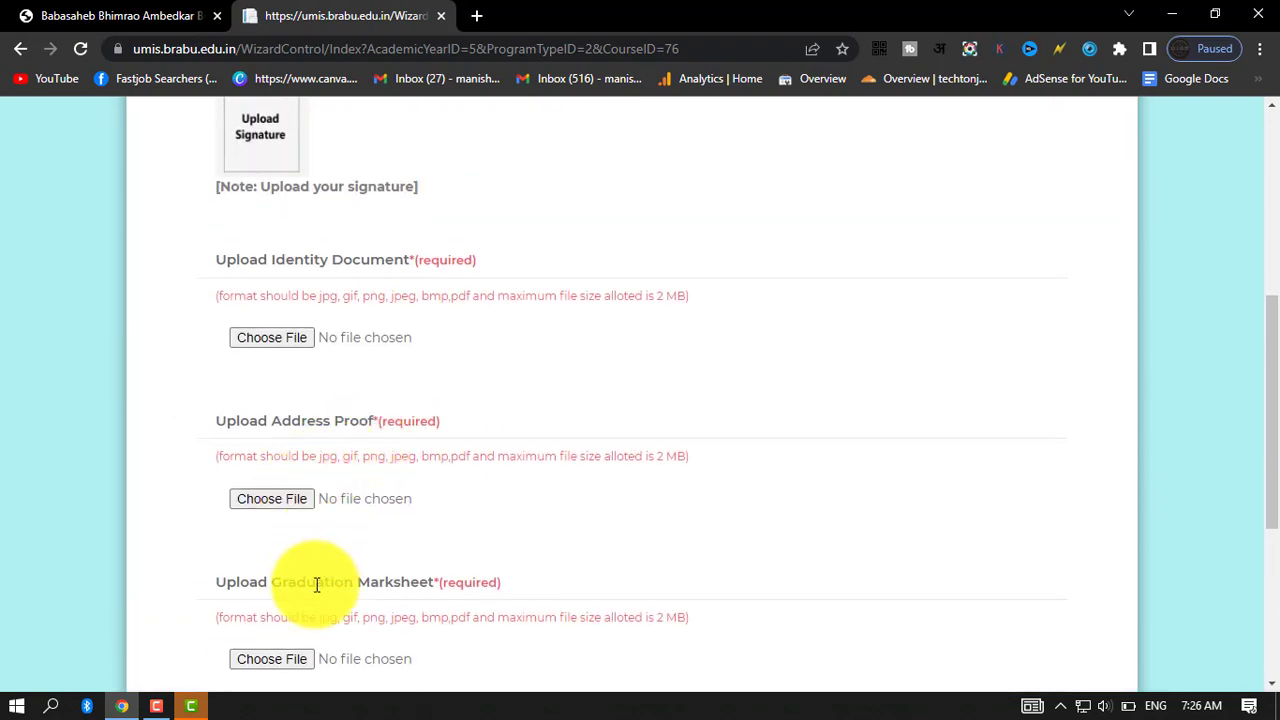
pyautogui.scroll(2, 316, 585)
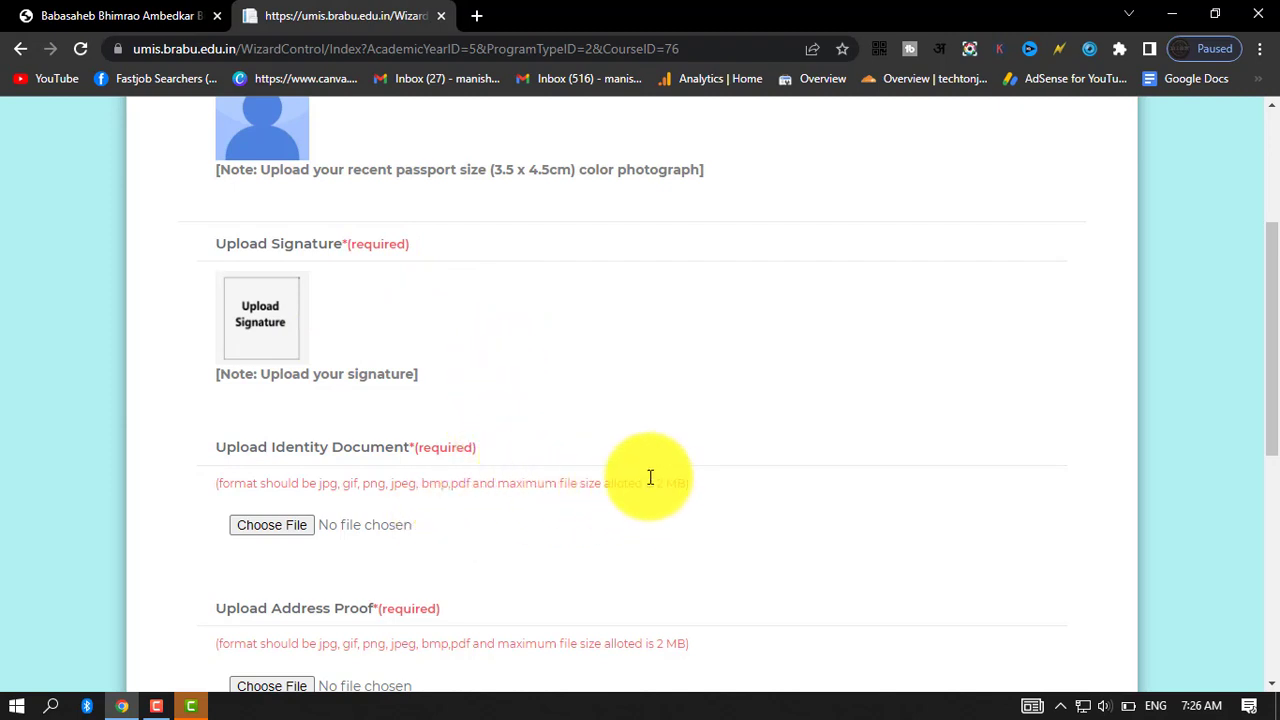
pyautogui.moveTo(650, 480); pyautogui.dragTo(809, 488)
pyautogui.click(809, 483)
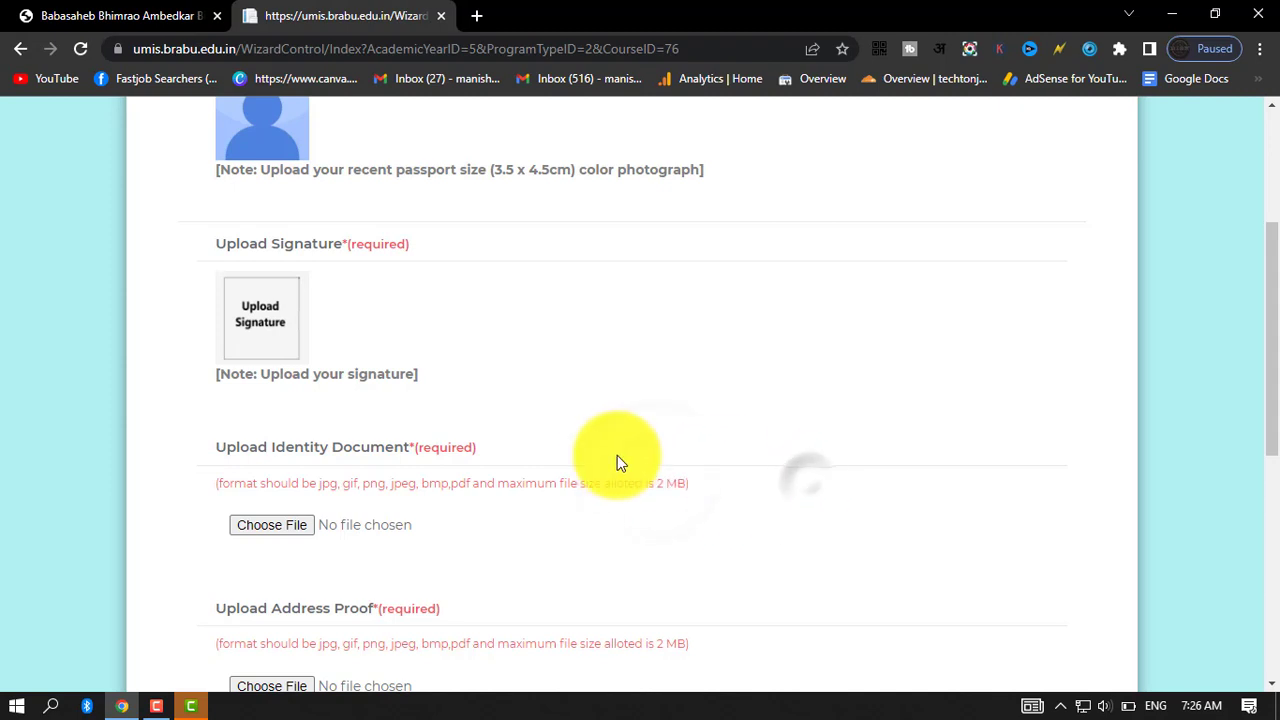
pyautogui.scroll(3, 617, 455)
pyautogui.scroll(-5, 560, 432)
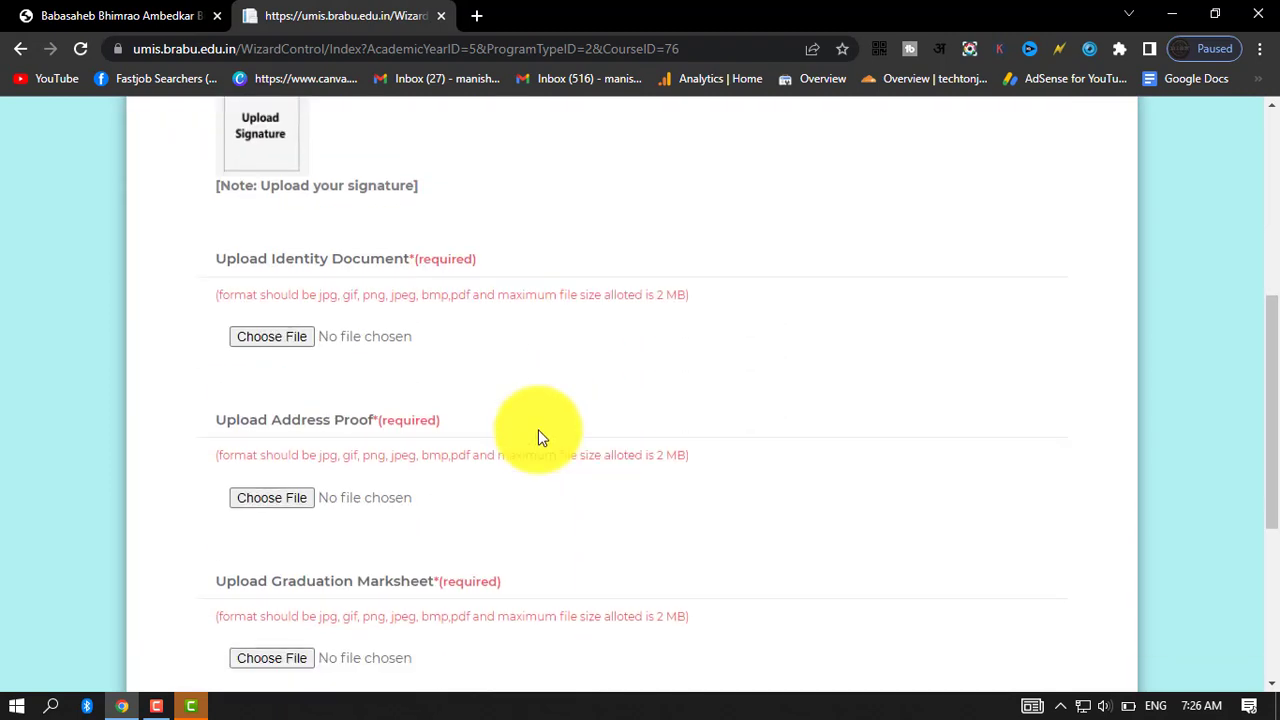
pyautogui.scroll(4, 483, 457)
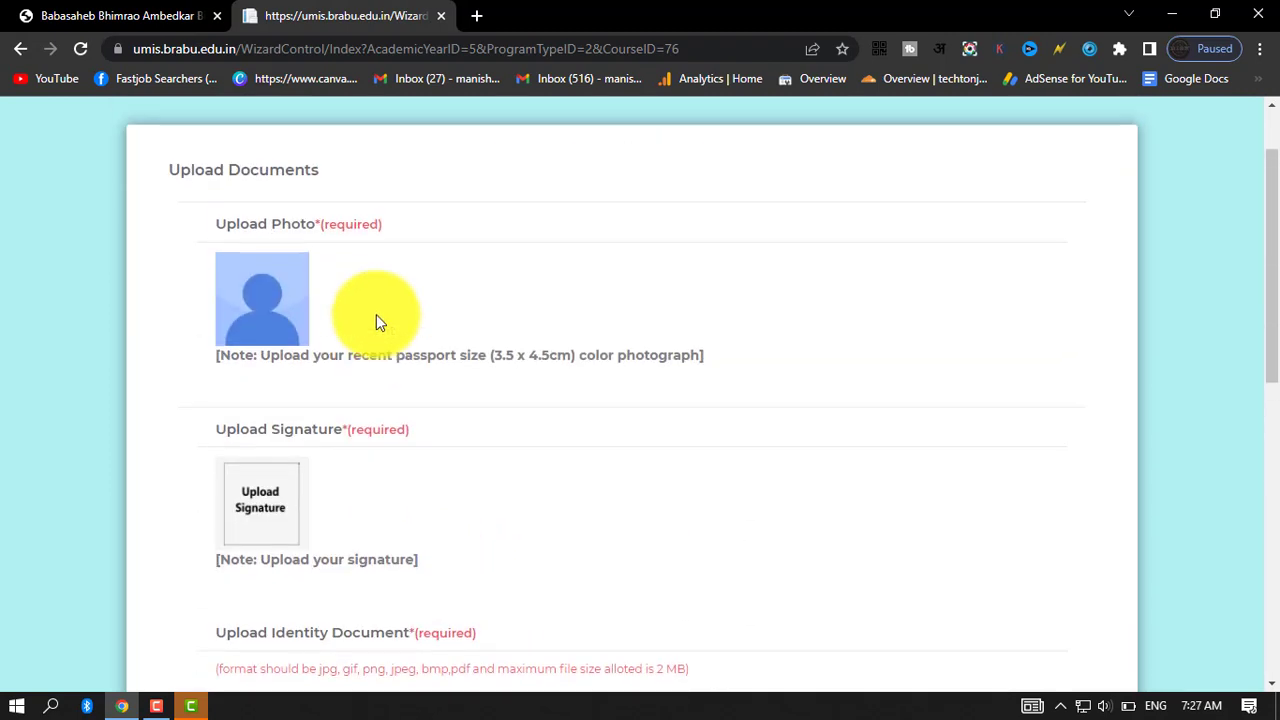
pyautogui.scroll(-1, 497, 361)
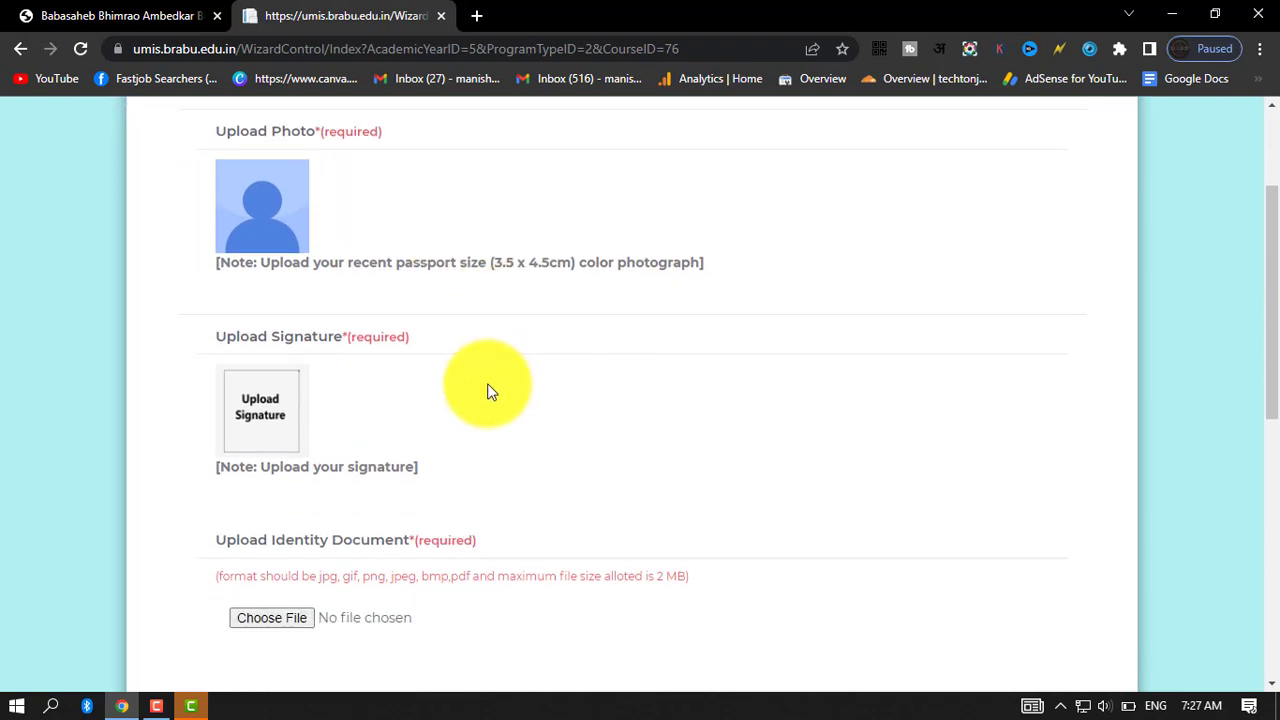
pyautogui.scroll(-2, 489, 391)
pyautogui.scroll(3, 480, 391)
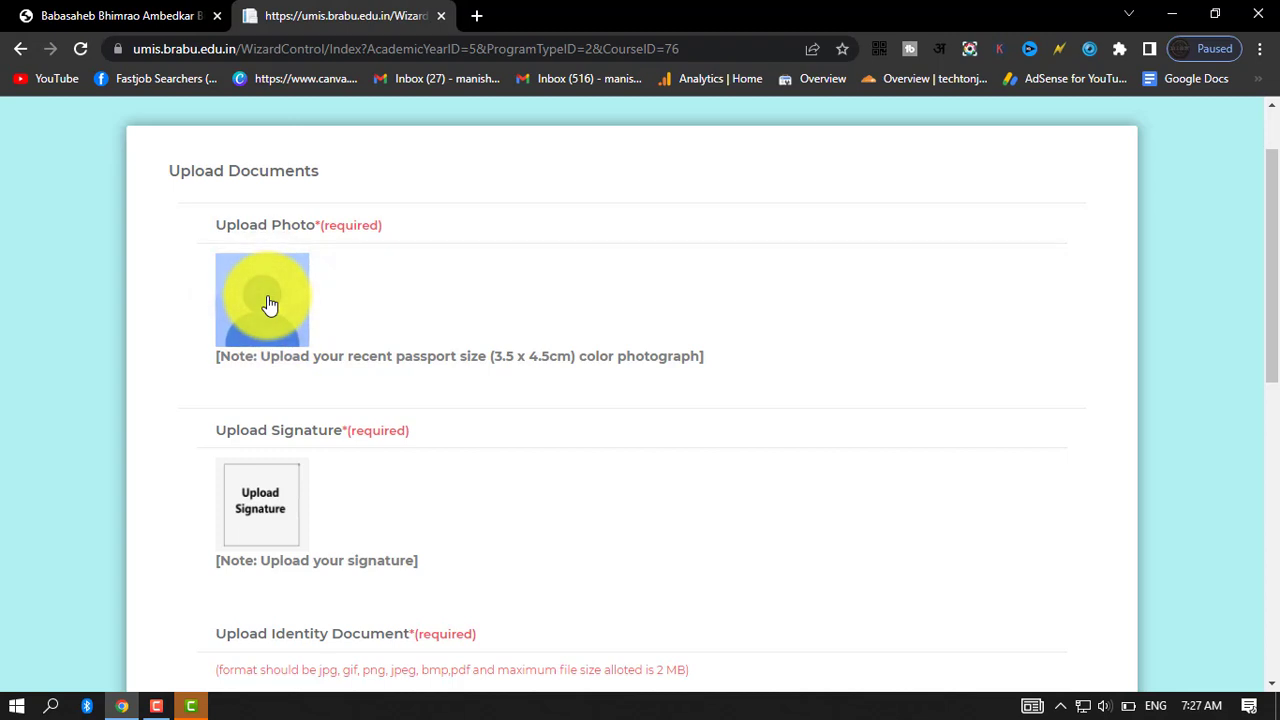
# Upload the candidate's photo, signature, identity document and address proof, attach 00011111.jpg as the graduation marksheet, and check the chosen files.
pyautogui.click(269, 305)
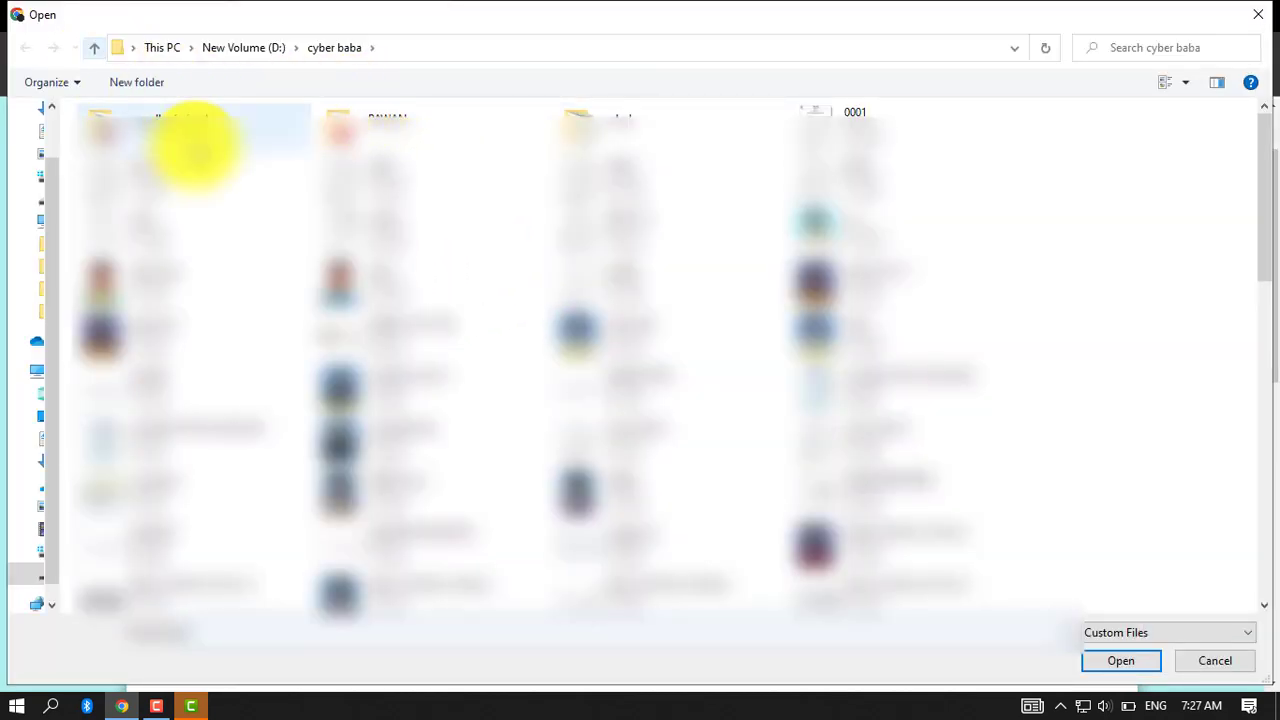
pyautogui.doubleClick(443, 286)
pyautogui.scroll(2, 680, 420)
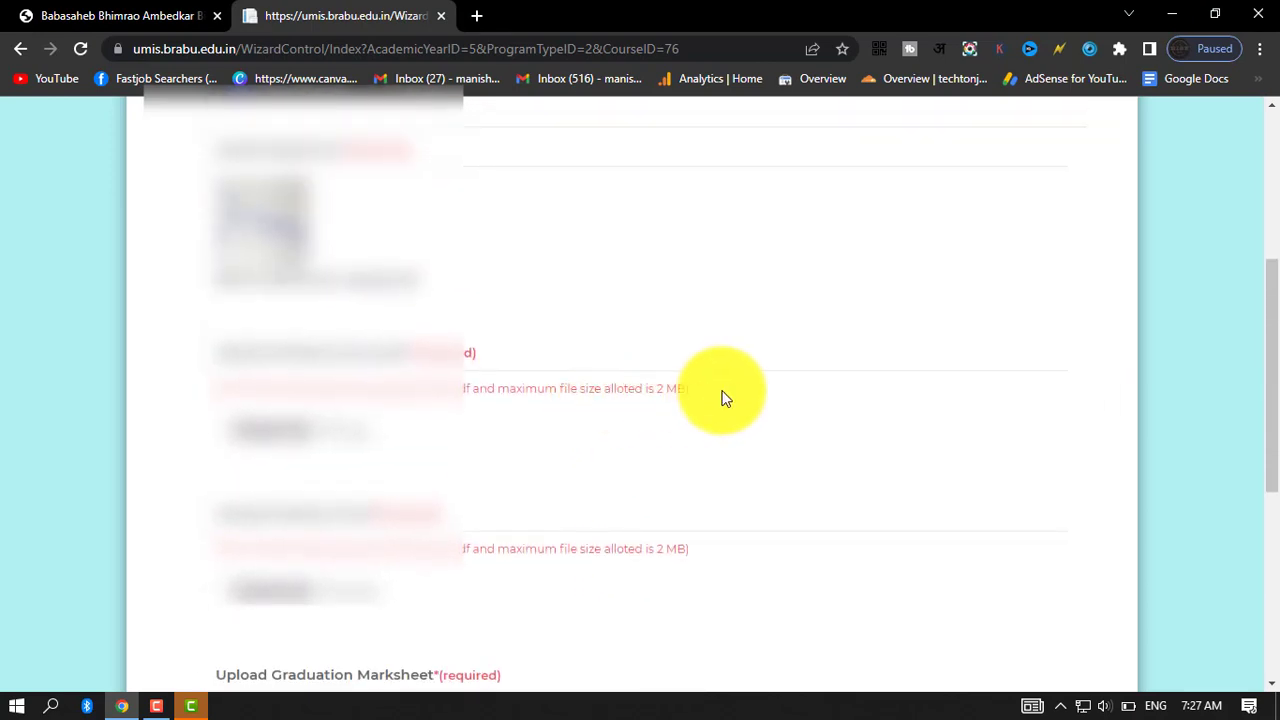
pyautogui.scroll(3, 726, 398)
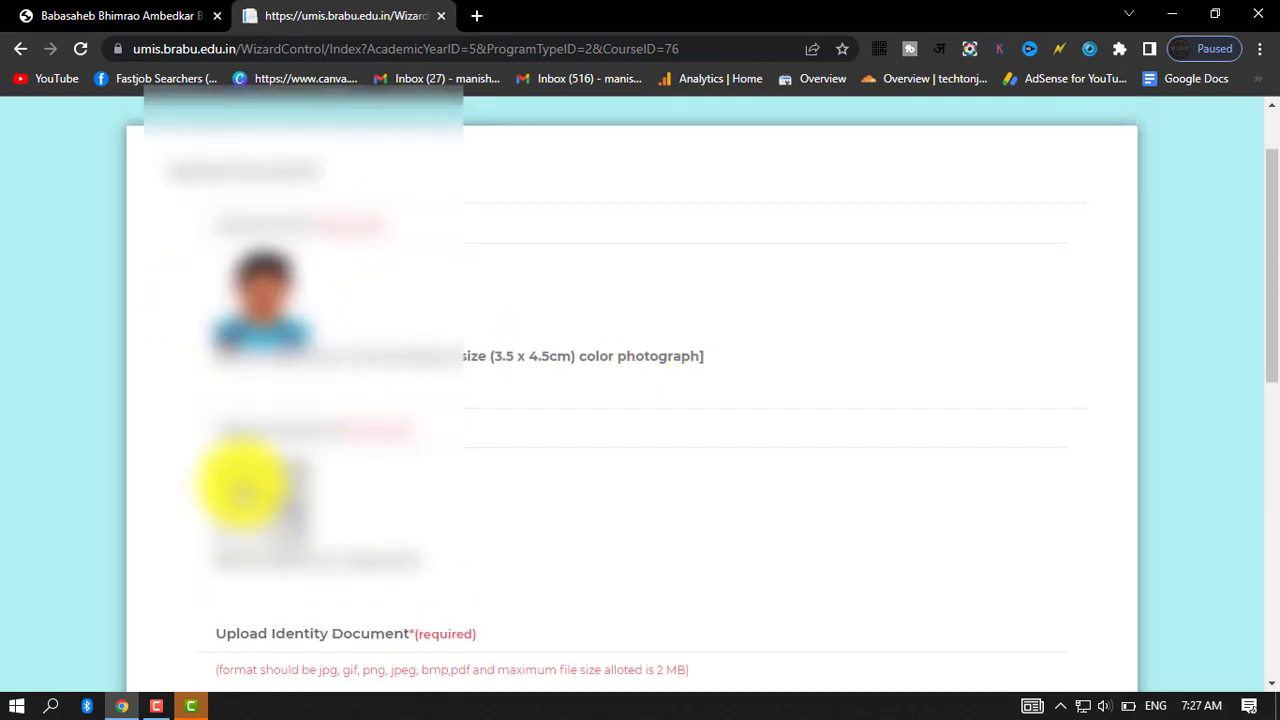
pyautogui.scroll(-5, 394, 505)
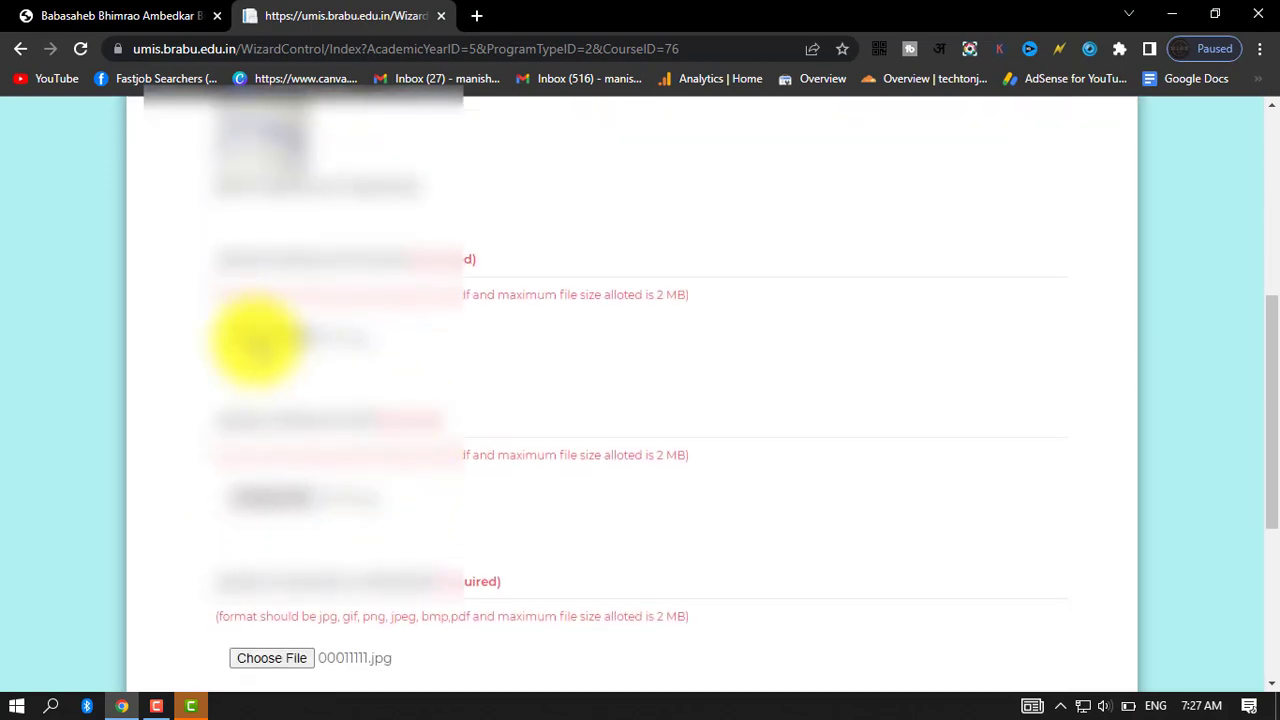
# Check the chosen address proof and graduation marksheet files, save the candidate documents and proceed to fee payment.
pyautogui.scroll(-3, 265, 270)
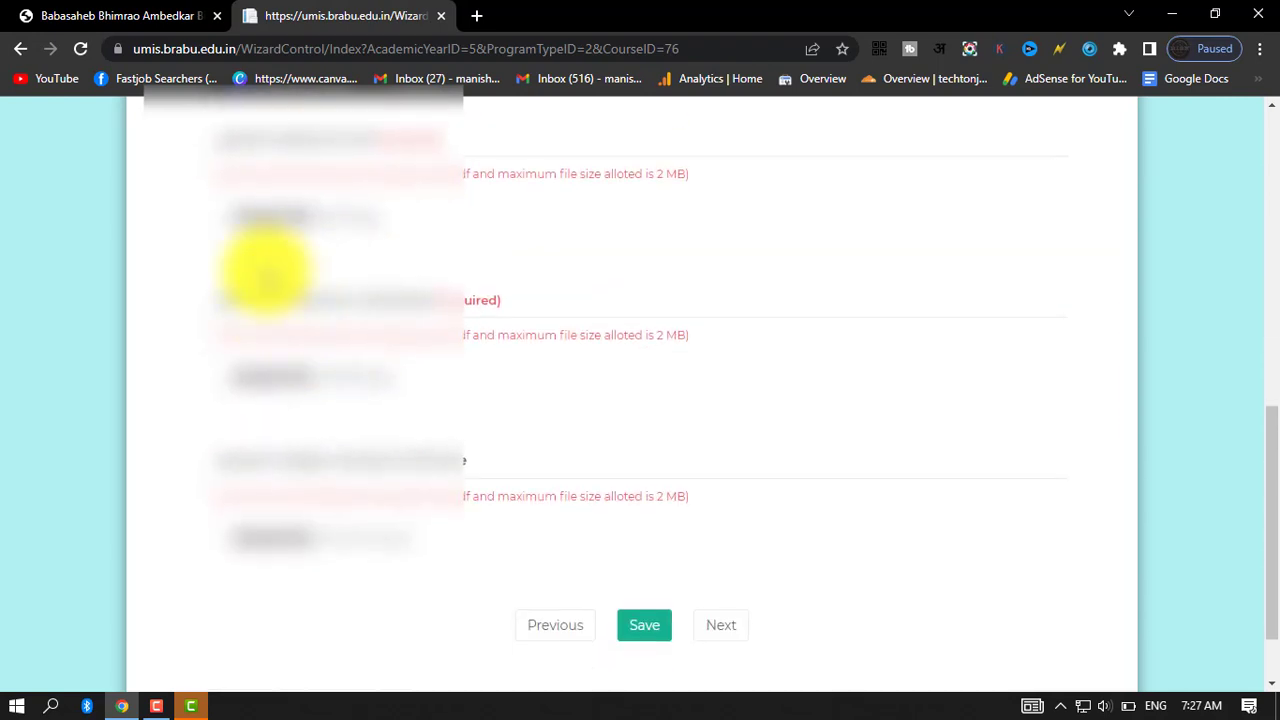
pyautogui.click(345, 215)
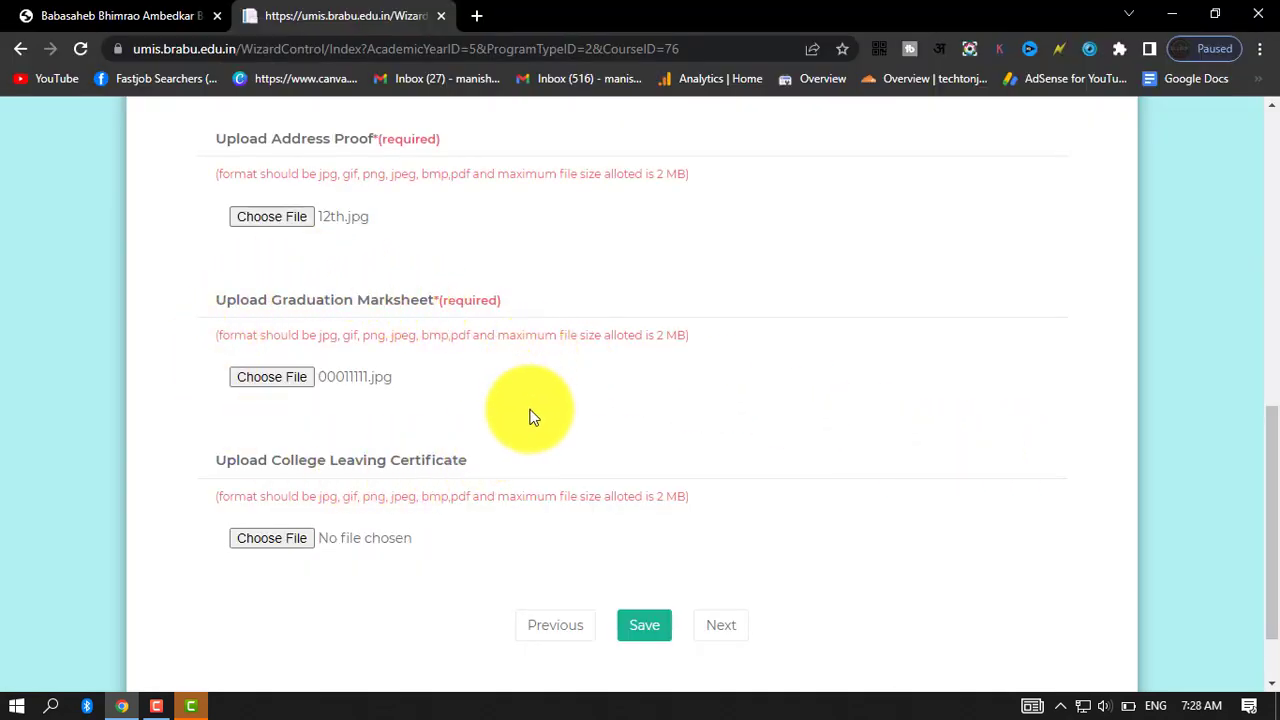
pyautogui.click(645, 626)
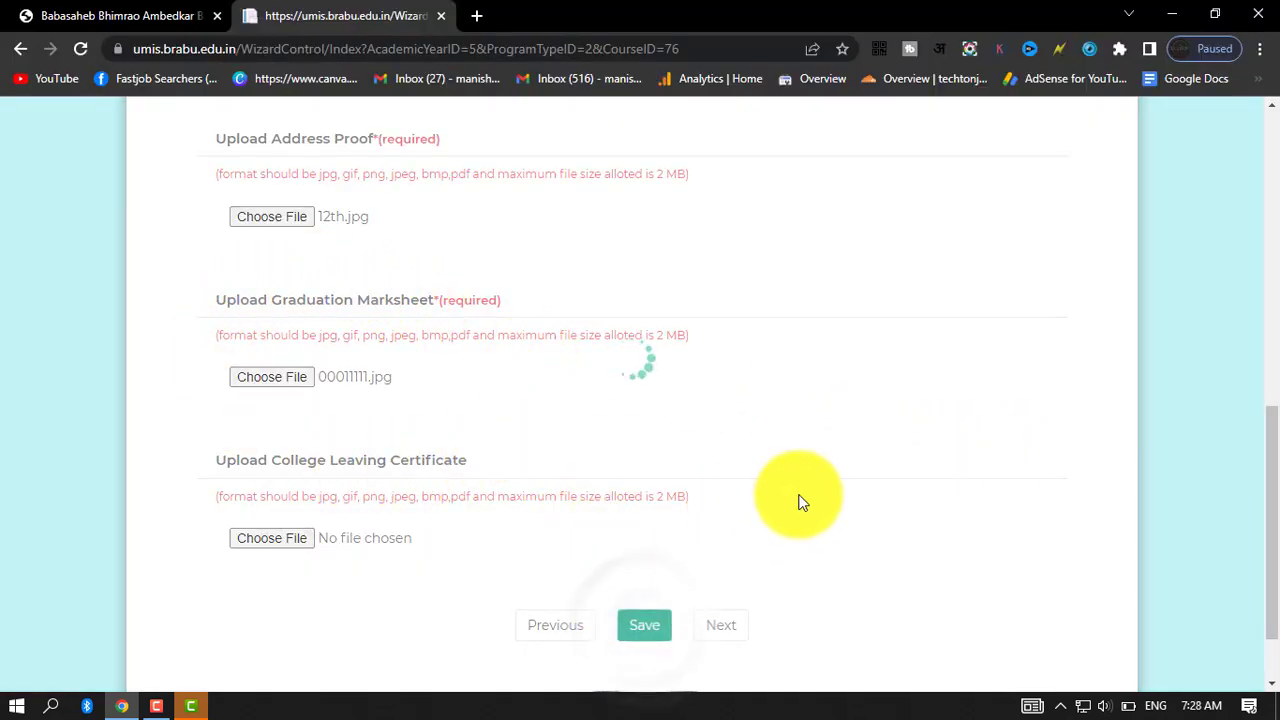
pyautogui.scroll(-4, 743, 432)
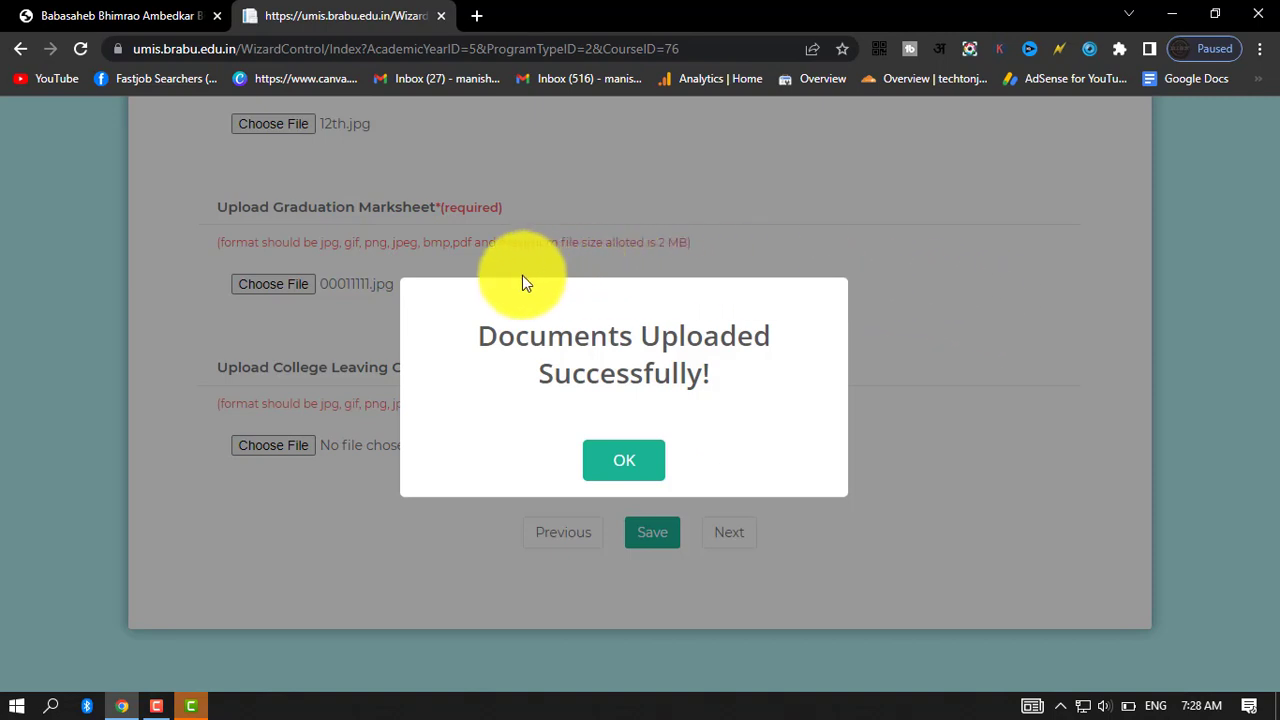
pyautogui.click(616, 462)
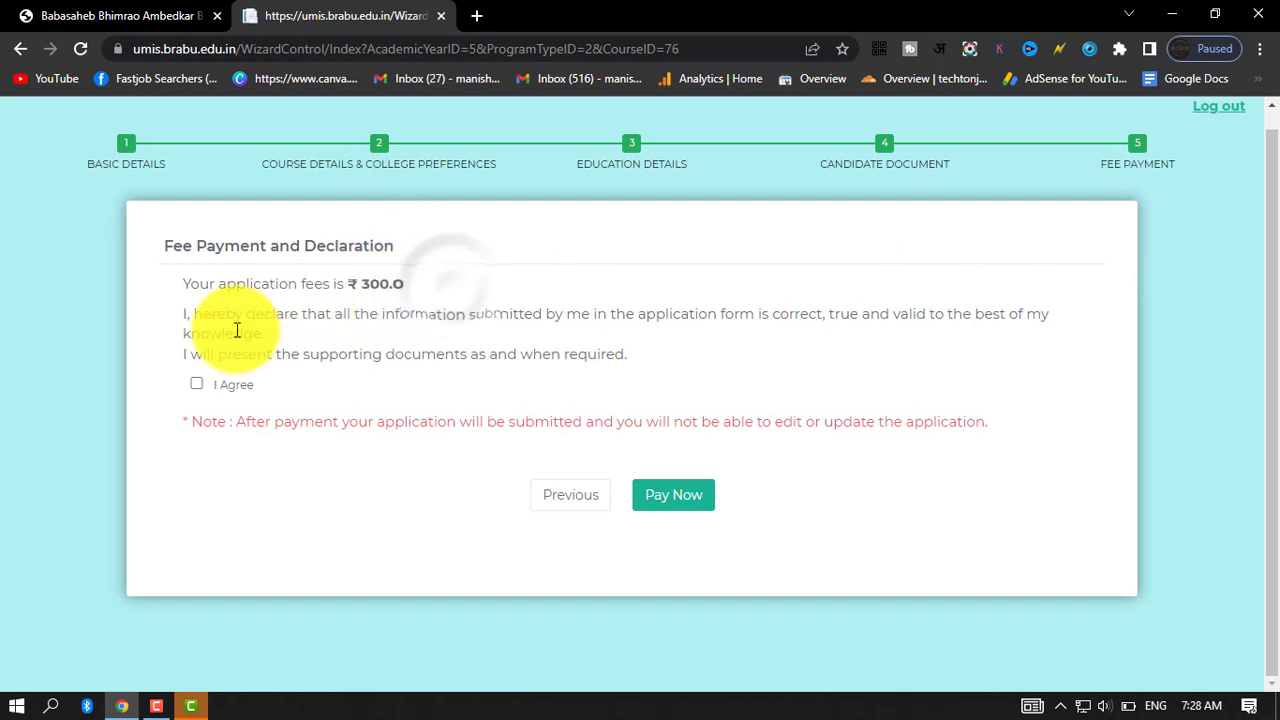
# Agree to the declaration and open the application fee payment through the State Bank of India gateway, looking over its payment options.
pyautogui.click(197, 385)
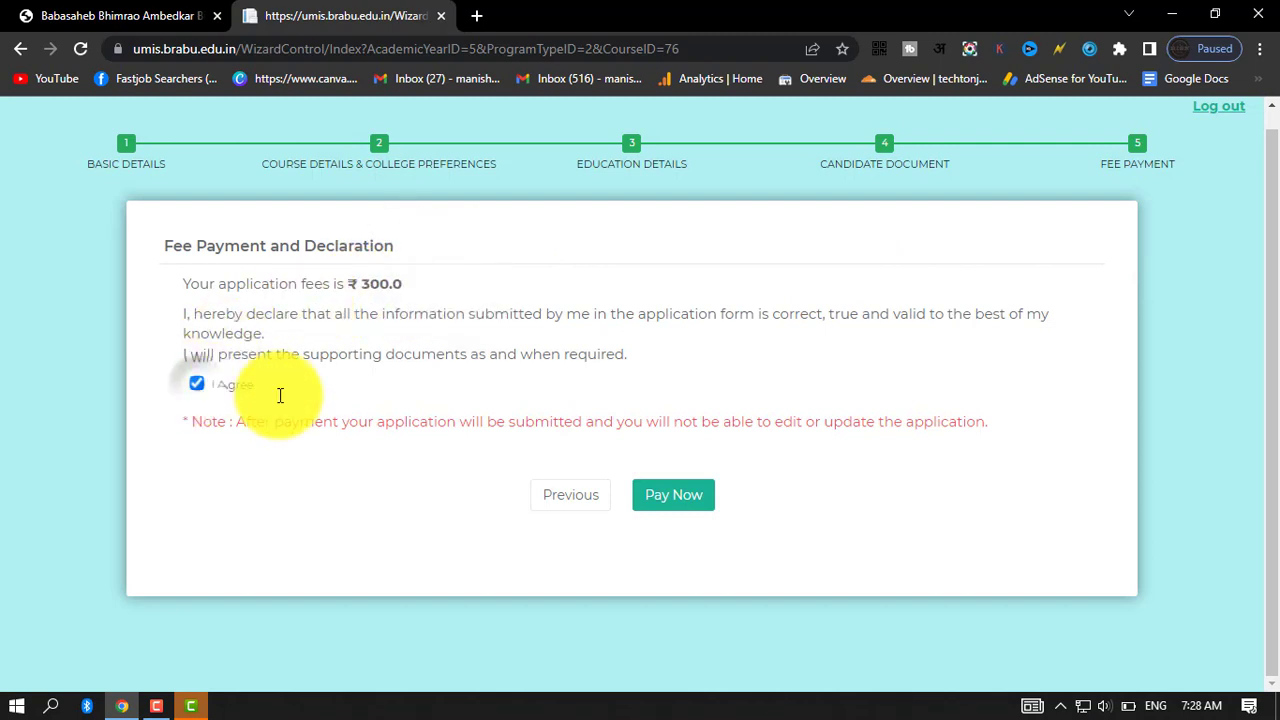
pyautogui.click(663, 500)
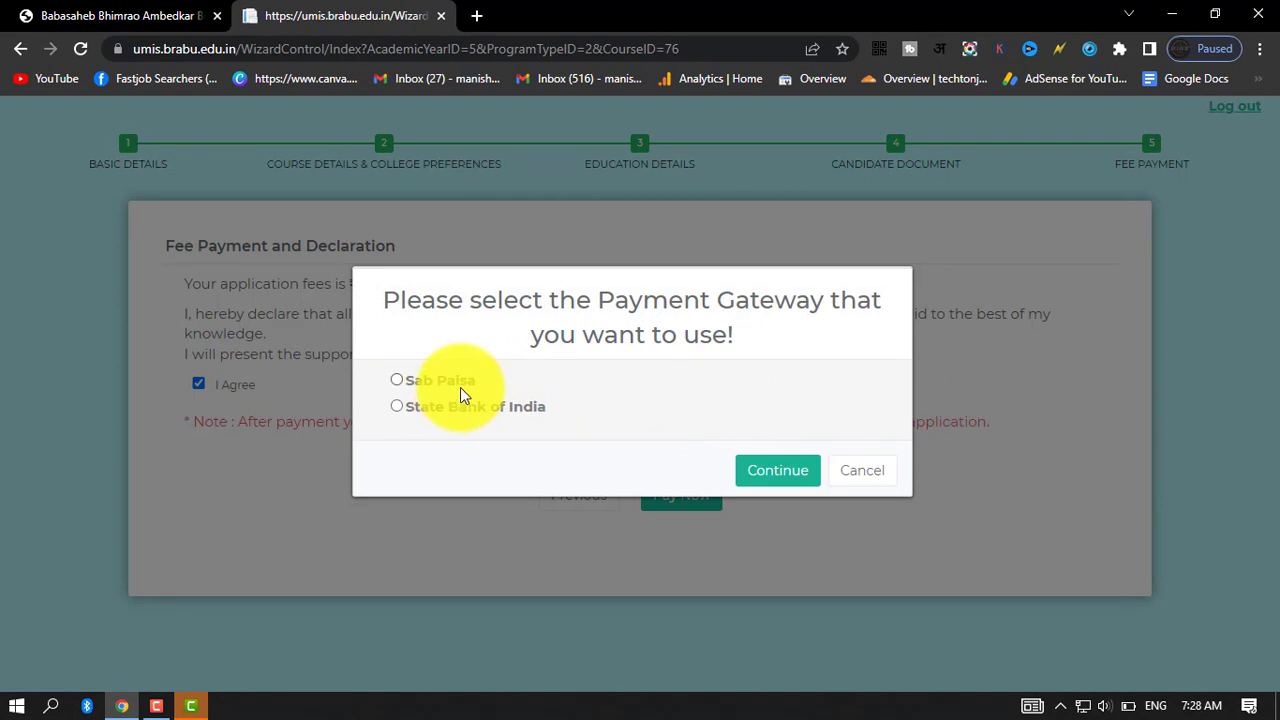
pyautogui.click(397, 407)
pyautogui.click(777, 467)
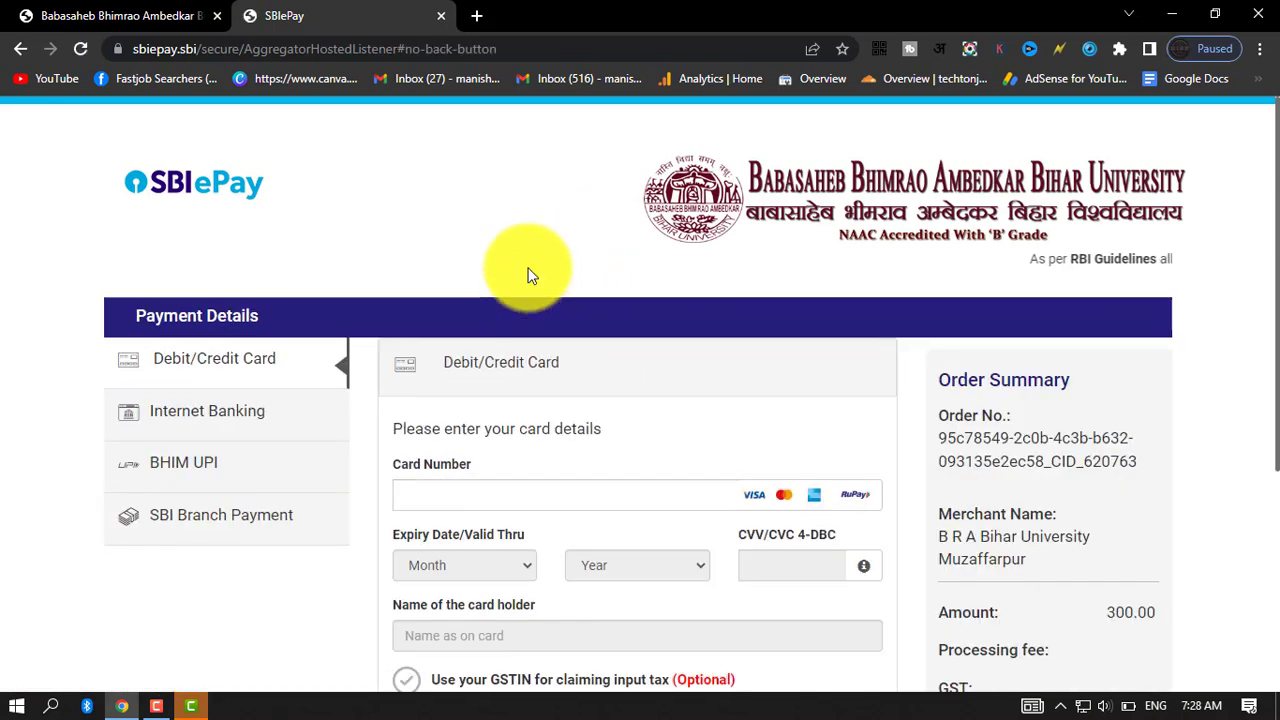
pyautogui.scroll(-2, 527, 275)
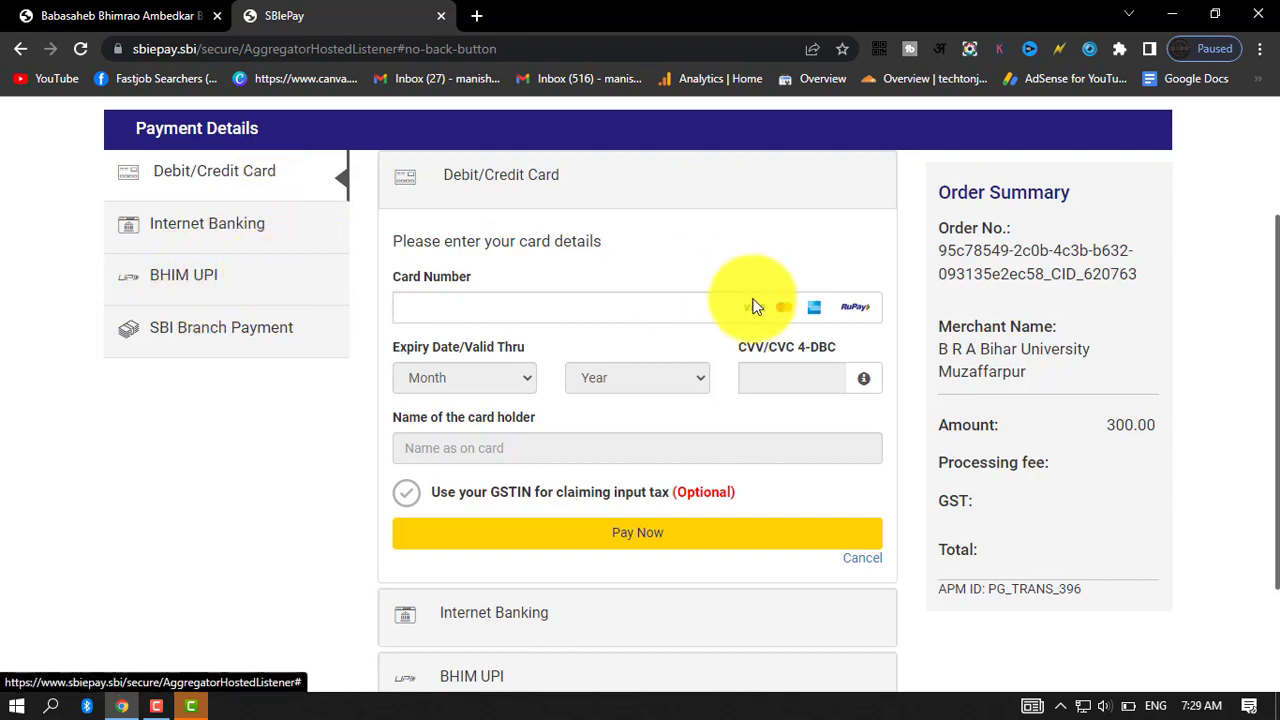
pyautogui.scroll(2, 806, 374)
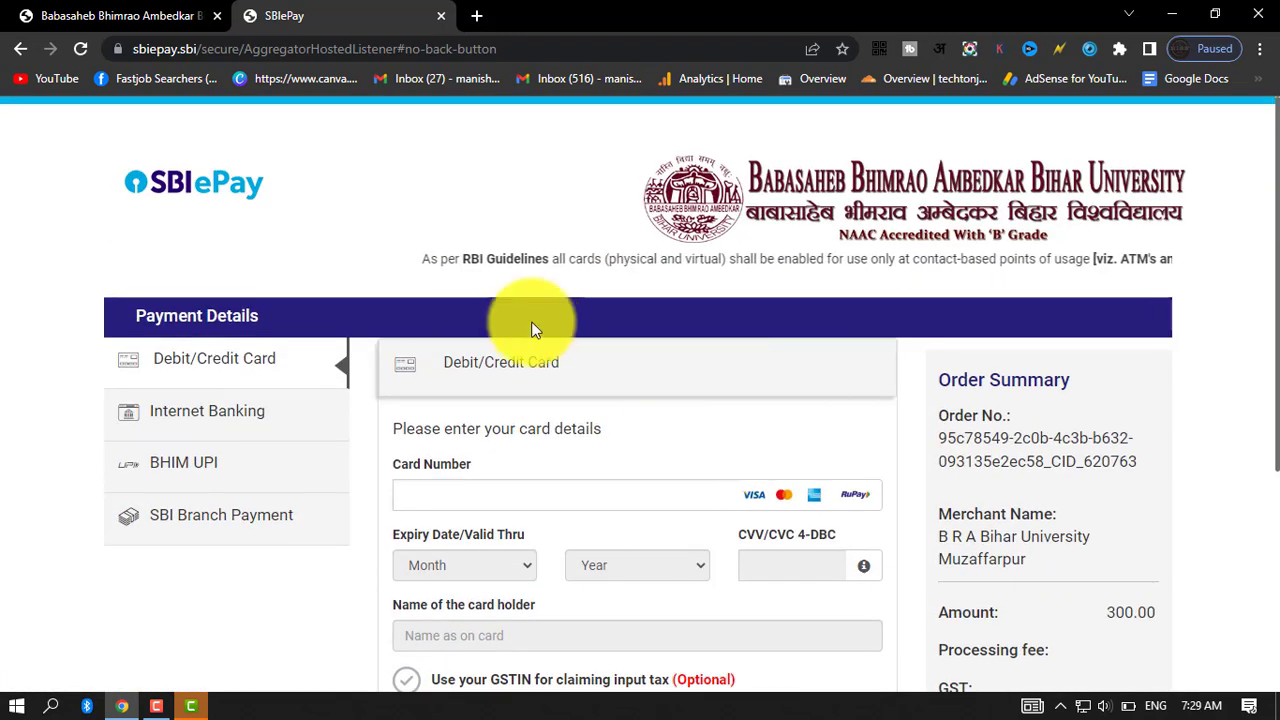